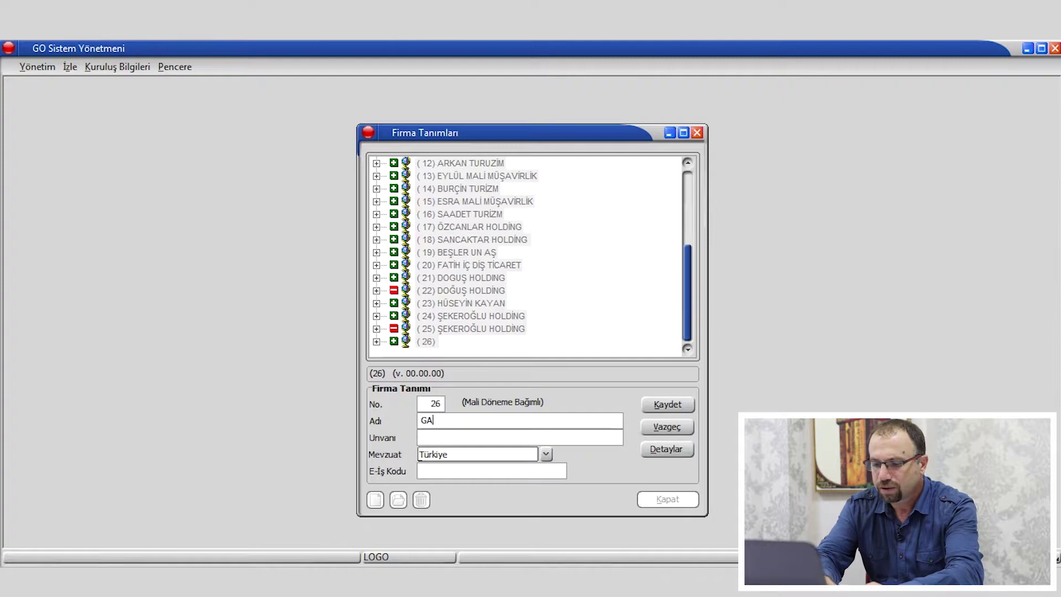
# Enter 'GAZİKENT EĞİTİM KURUMLARI' as company 26's name and paste the same text into its title.
pyautogui.write('EĞİİM')
pyautogui.press('BackSpace')
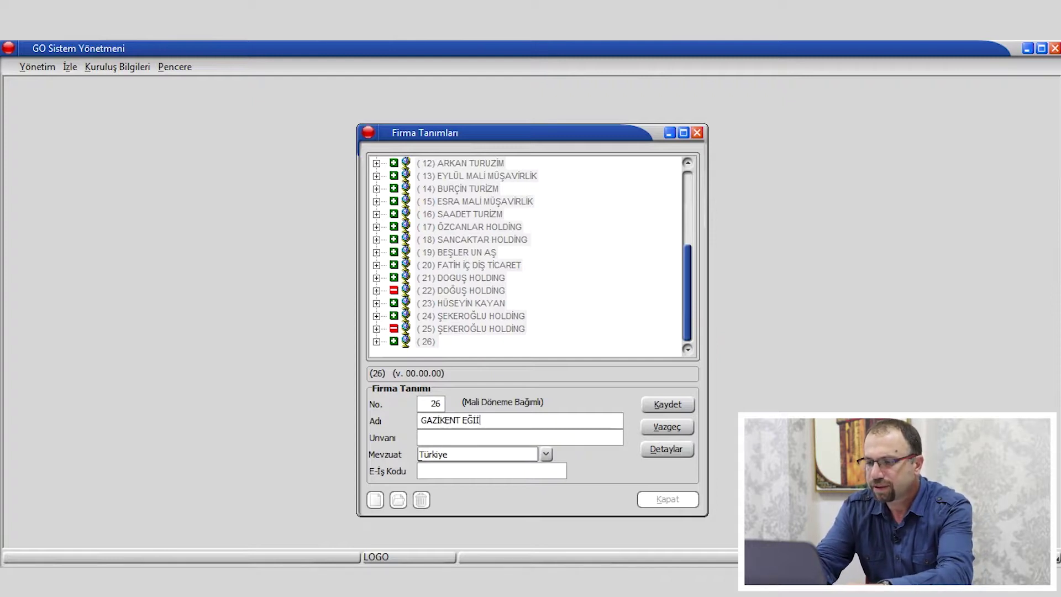
pyautogui.press('BackSpace')
pyautogui.write('TİM K')
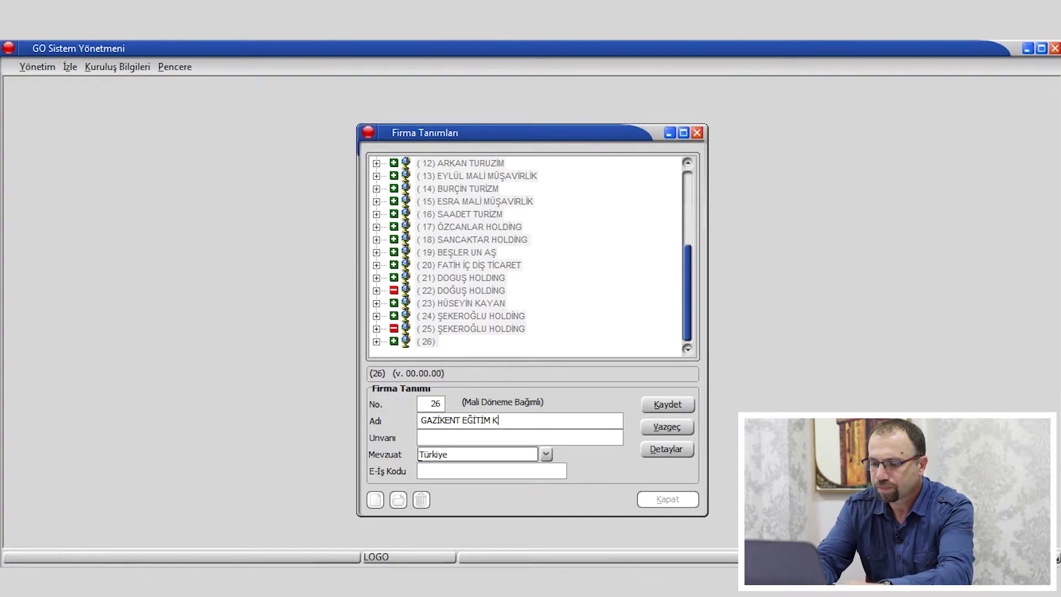
pyautogui.write('URUMLARI')
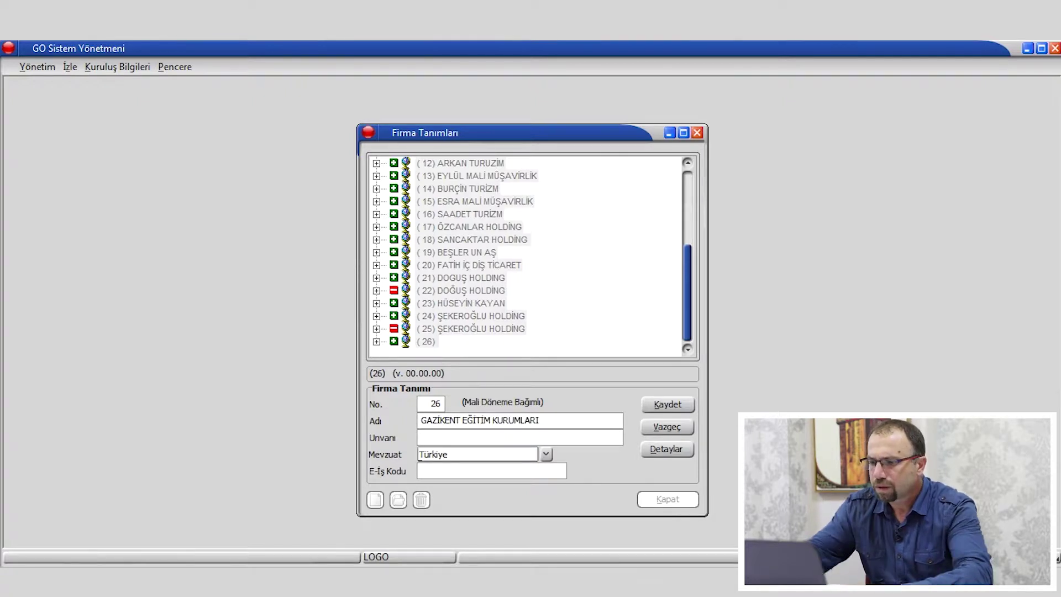
pyautogui.moveTo(571, 422); pyautogui.dragTo(257, 460)
pyautogui.hotkey('ctrl', 'c')
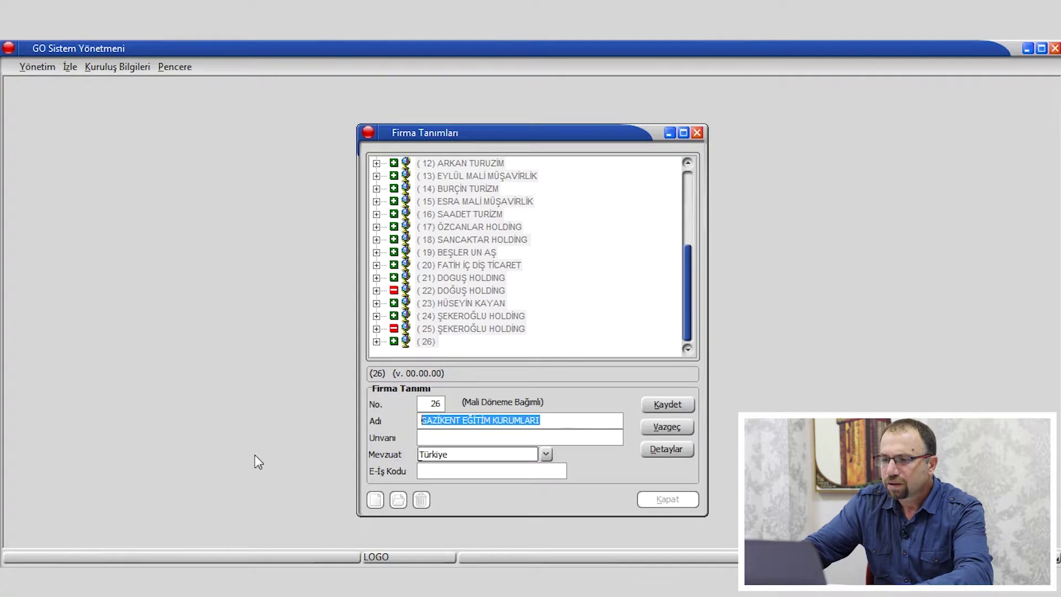
pyautogui.click(432, 437)
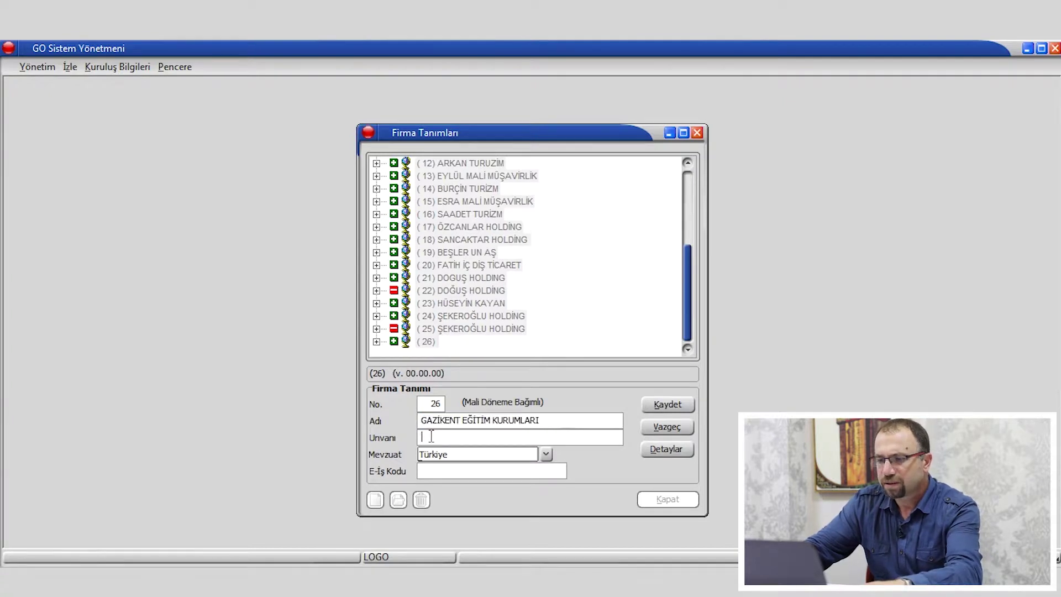
pyautogui.hotkey('ctrl', 'v')
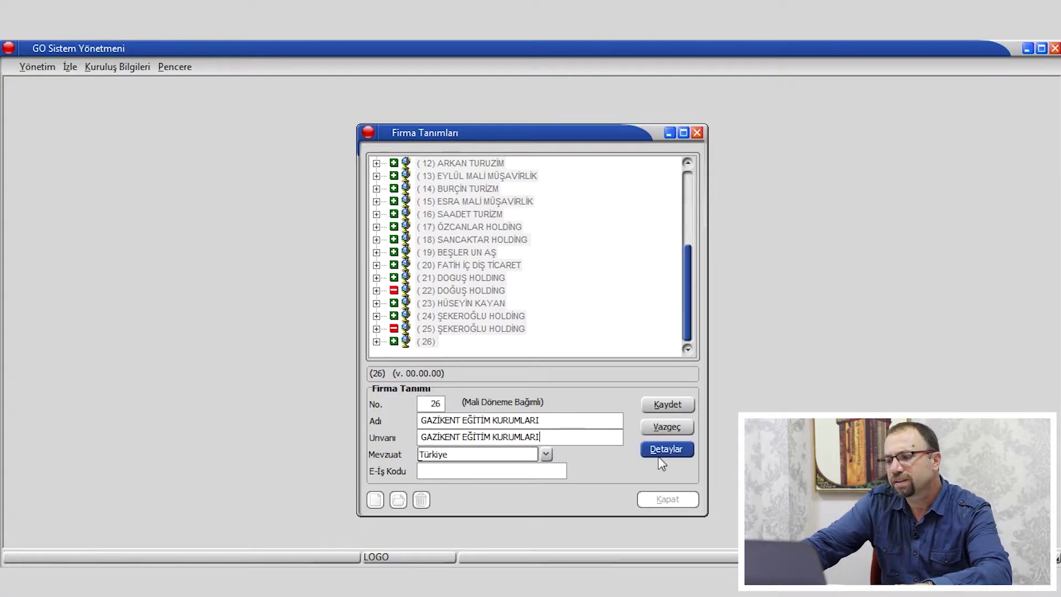
# Add Sunday (Pazar) as a working day in company 26's details and save them.
pyautogui.click(666, 450)
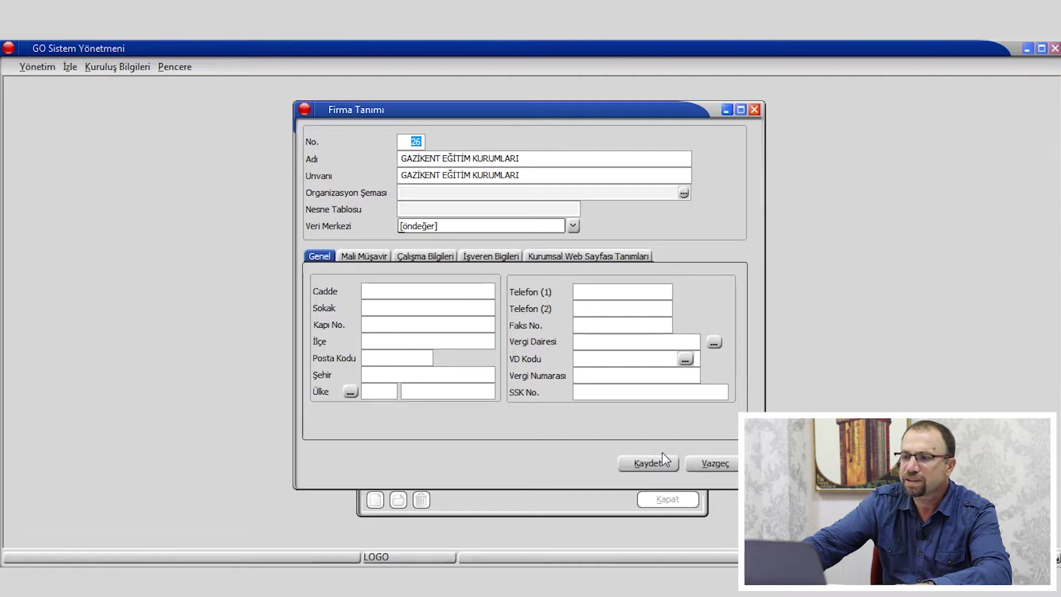
pyautogui.click(428, 259)
pyautogui.click(576, 380)
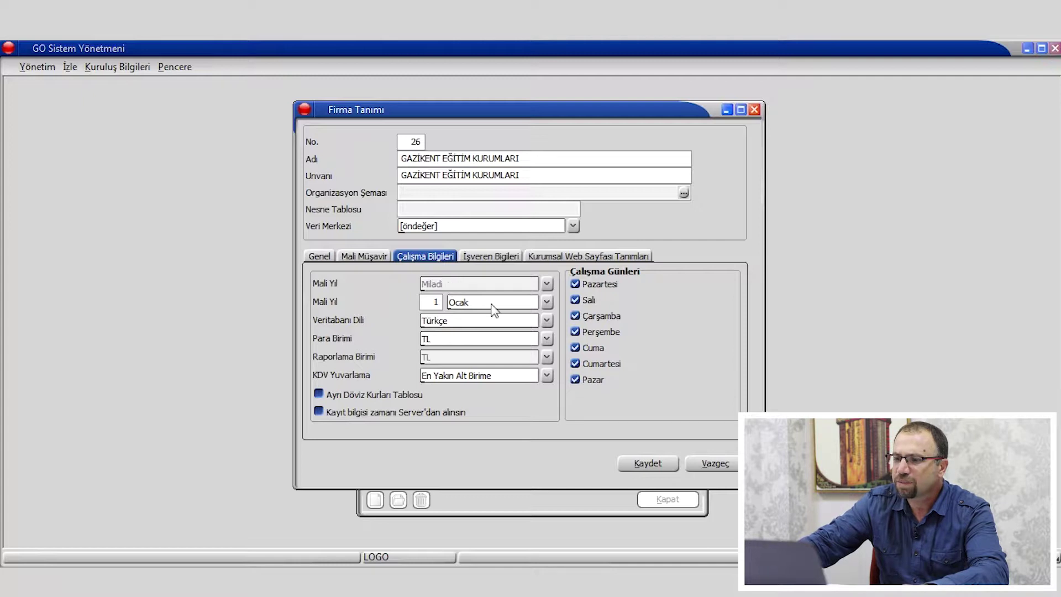
pyautogui.click(644, 463)
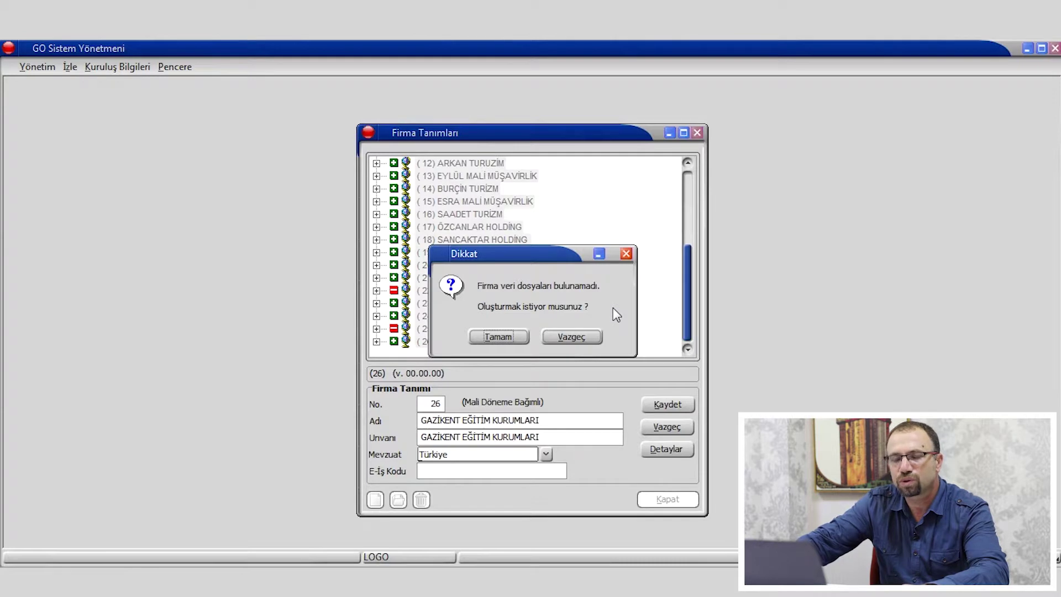
# Confirm creating the data files, standard chart of accounts and standard report designs for company 26.
pyautogui.click(499, 336)
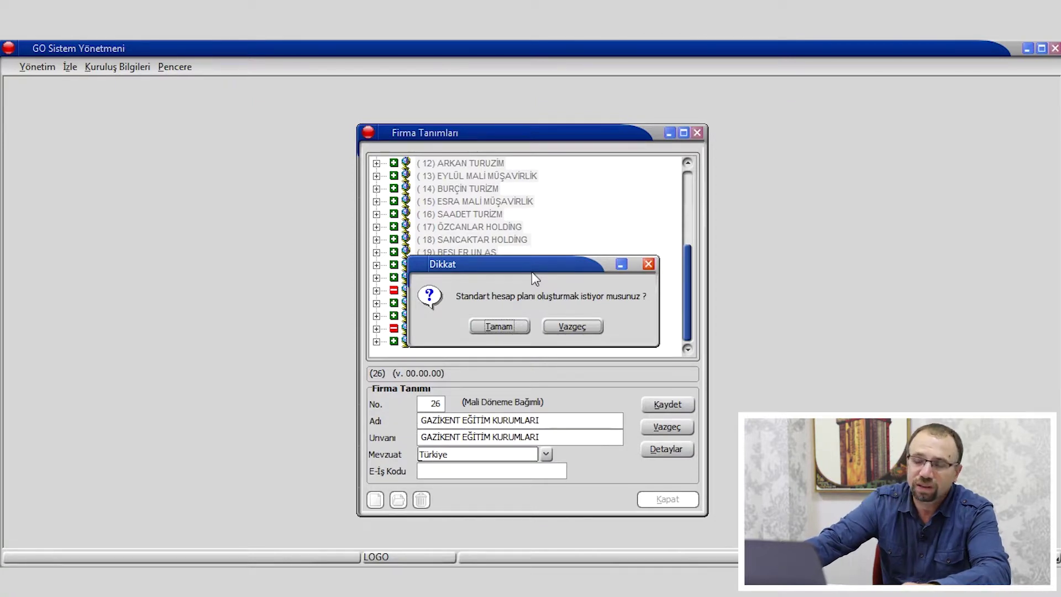
pyautogui.click(495, 327)
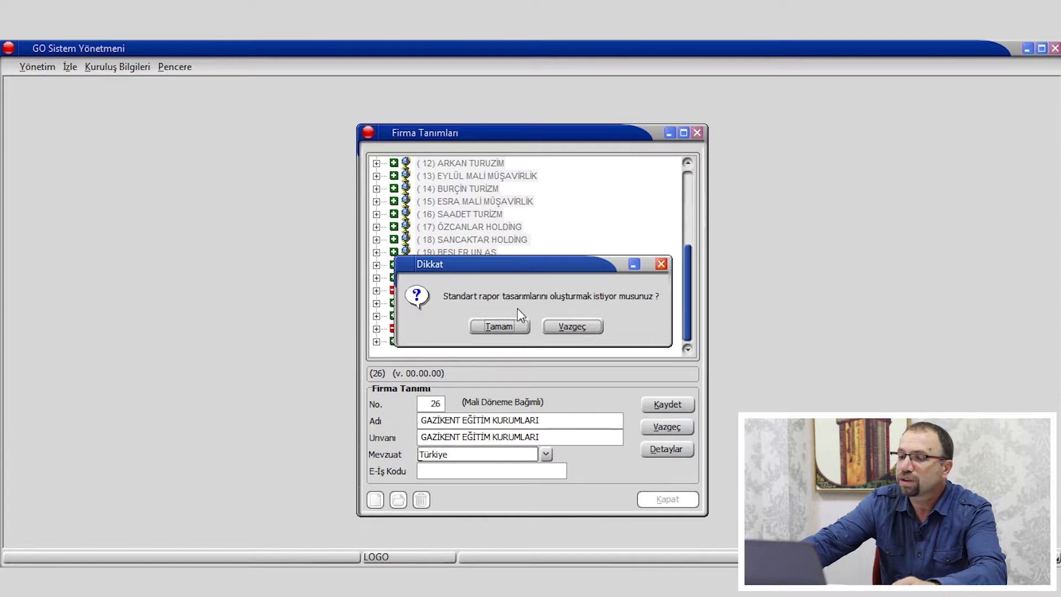
pyautogui.click(494, 328)
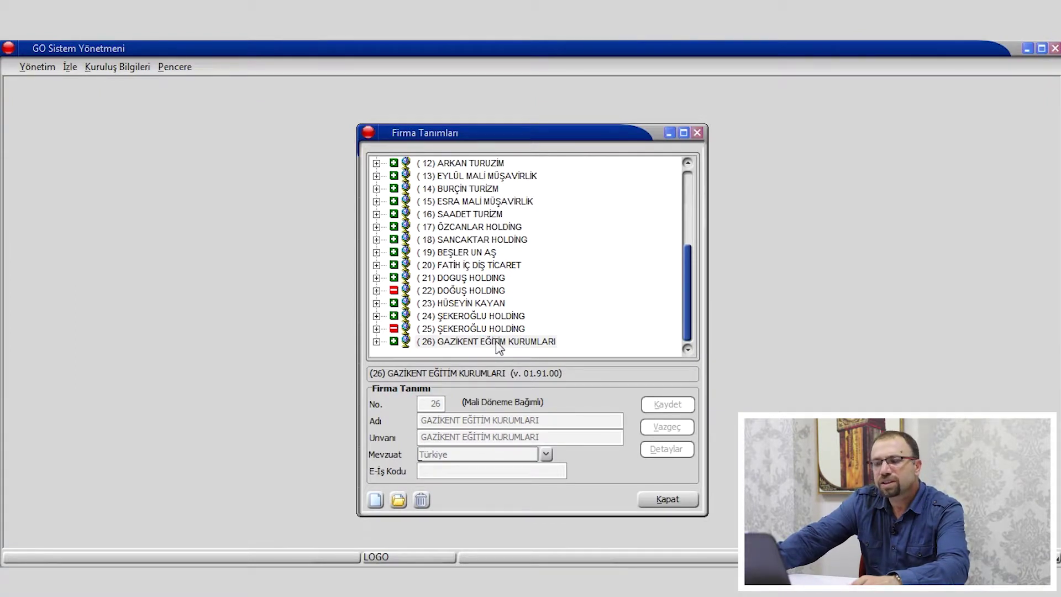
# Generate standard record numbers for company 26.
pyautogui.rightClick(496, 343)
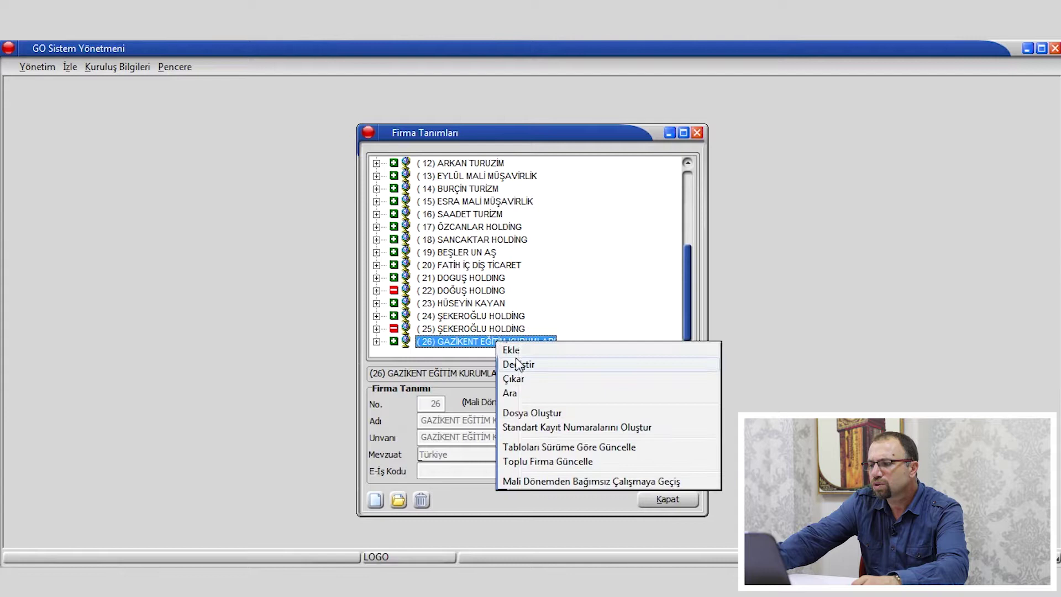
pyautogui.click(588, 429)
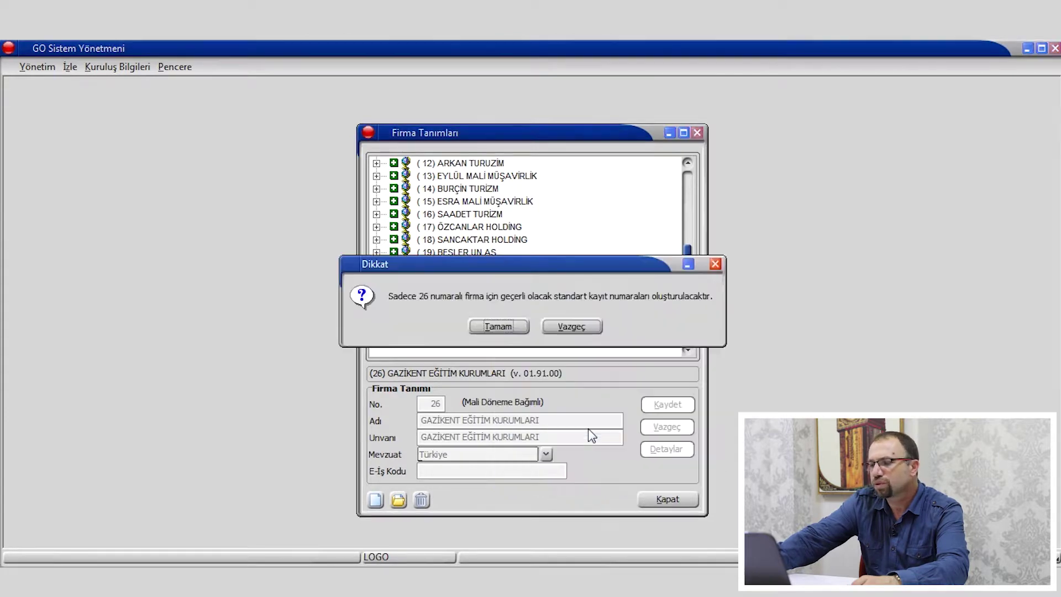
pyautogui.click(498, 327)
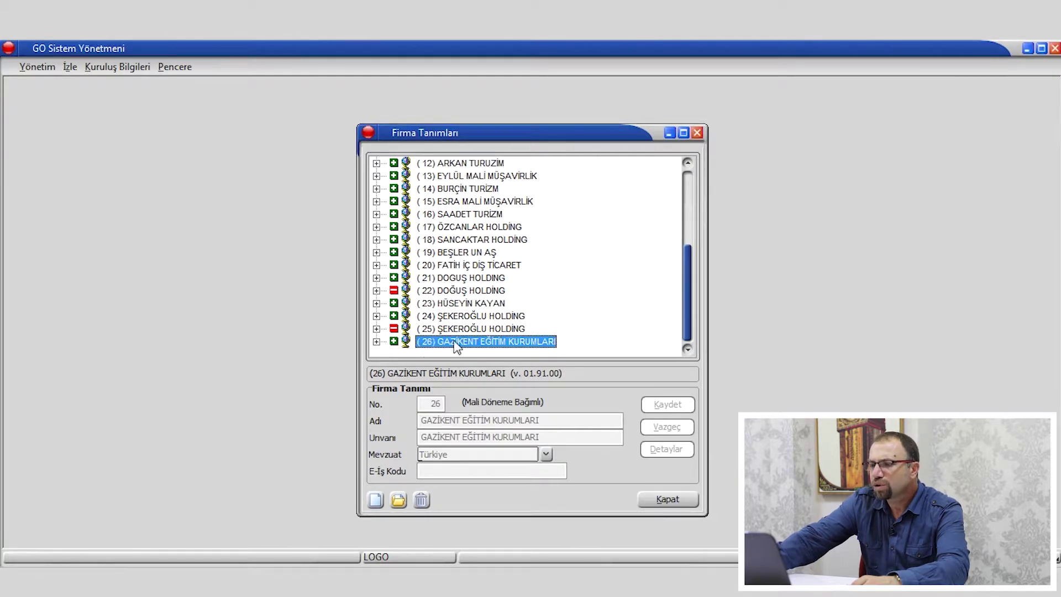
# Expand company 26 and select its Dönemler branch.
pyautogui.click(375, 343)
pyautogui.click(393, 329)
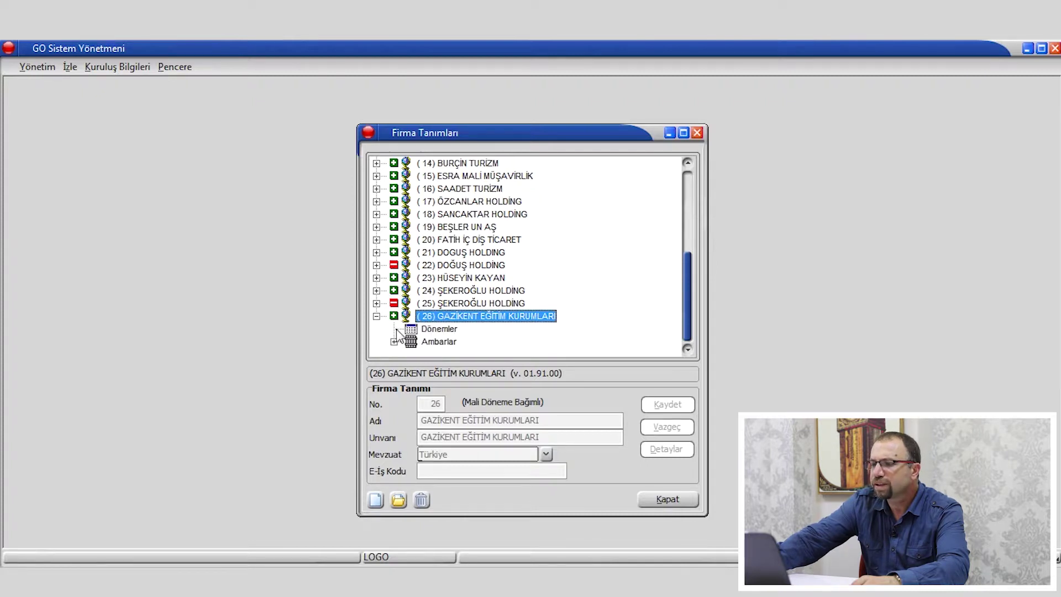
pyautogui.click(440, 330)
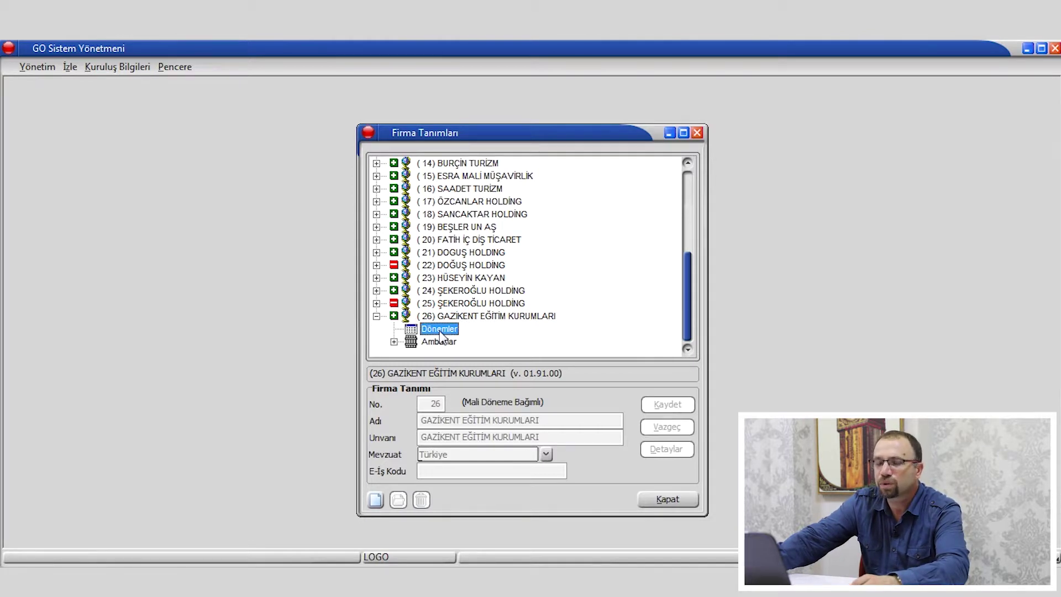
# Add period 1 (01.01.2019–31.12.2019, TL) under Dönemler and create its data files.
pyautogui.rightClick(440, 336)
pyautogui.click(459, 340)
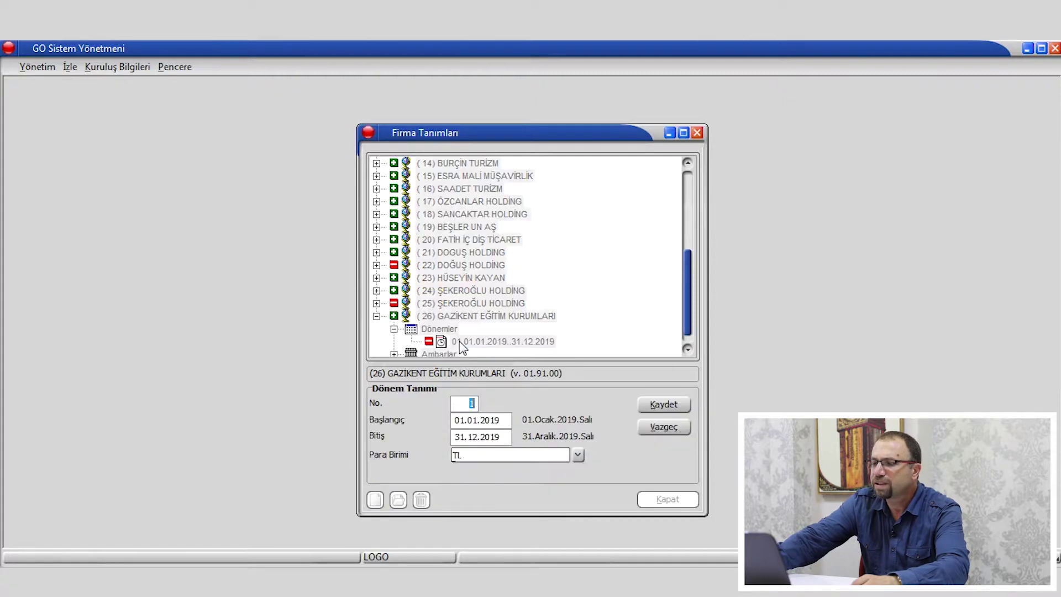
pyautogui.click(660, 406)
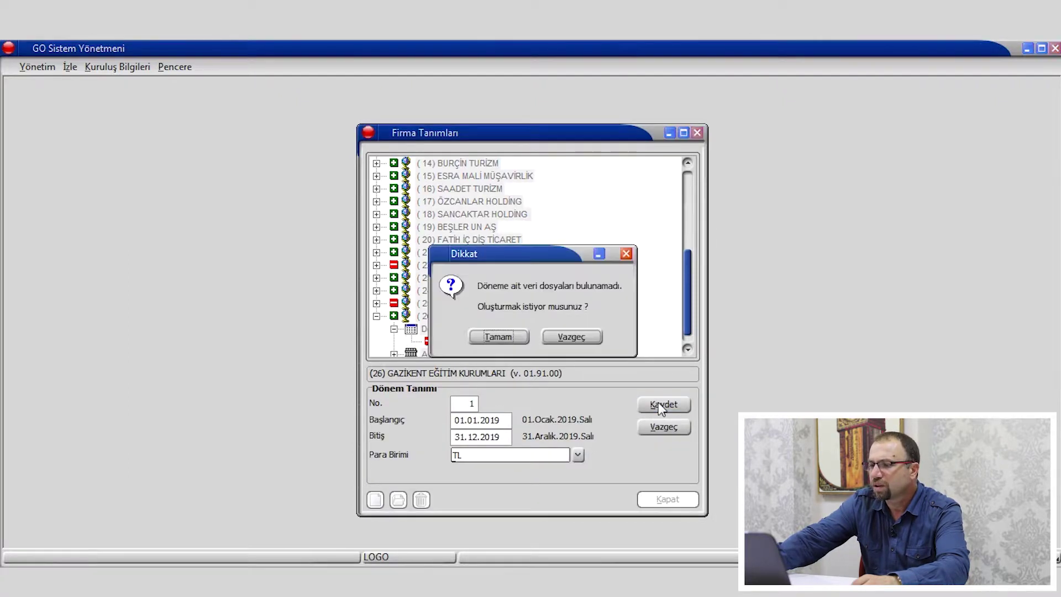
pyautogui.click(498, 337)
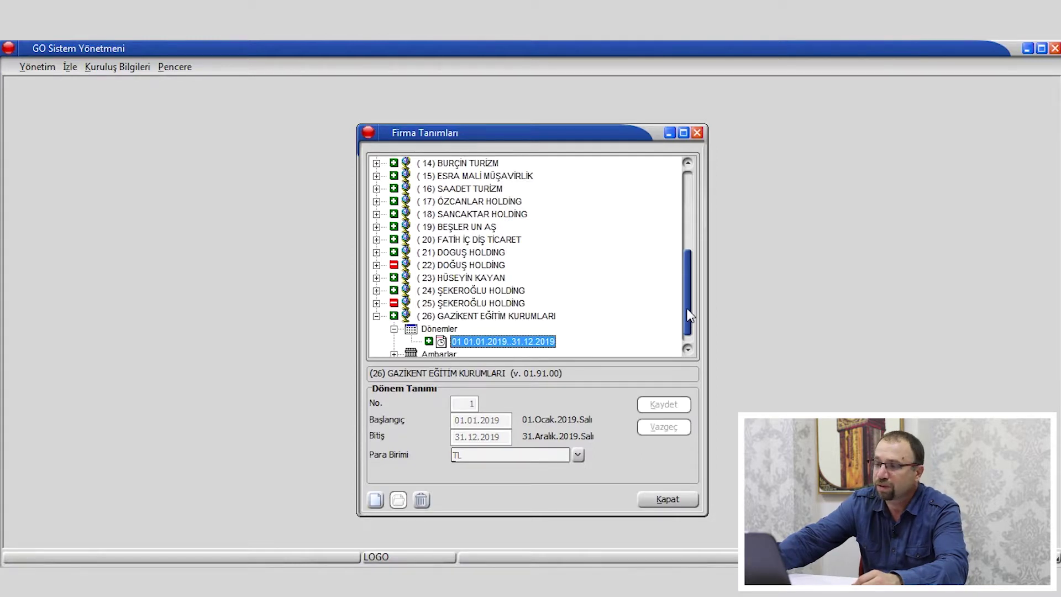
# Generate standard record numbers for the 2019 period.
pyautogui.click(688, 349)
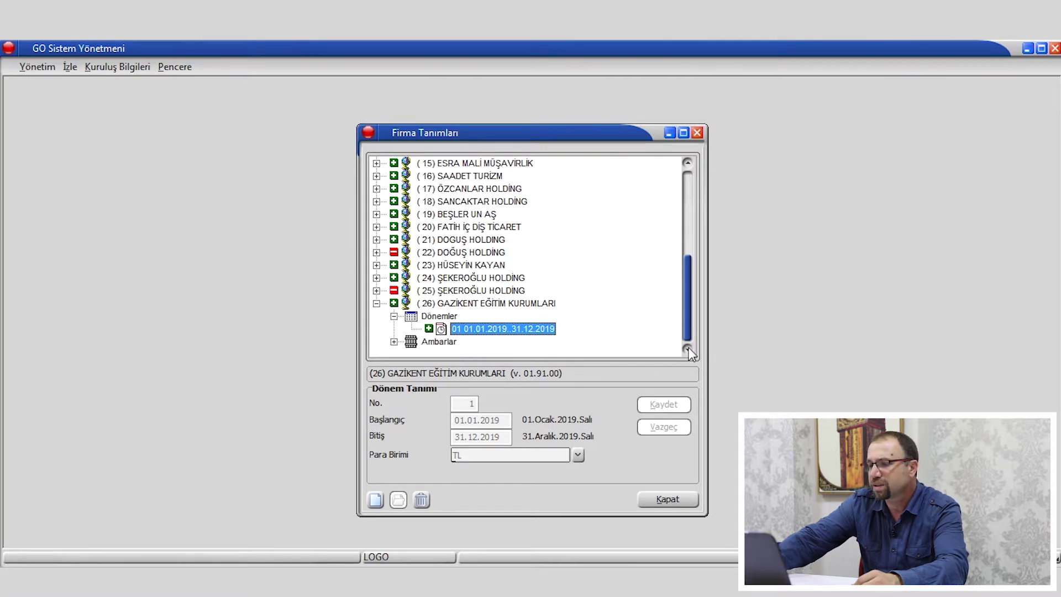
pyautogui.rightClick(509, 332)
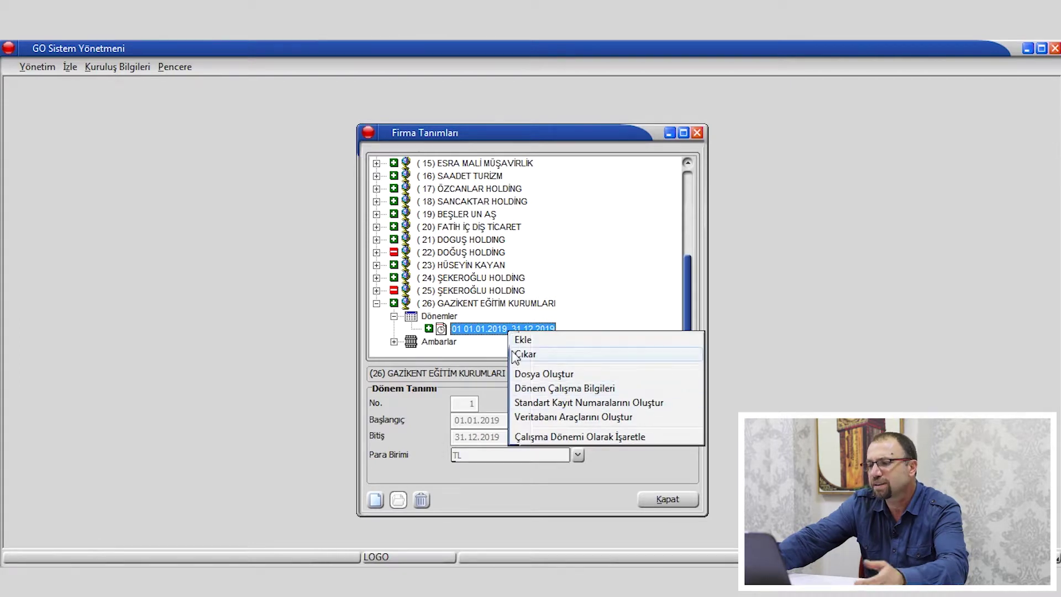
pyautogui.click(564, 409)
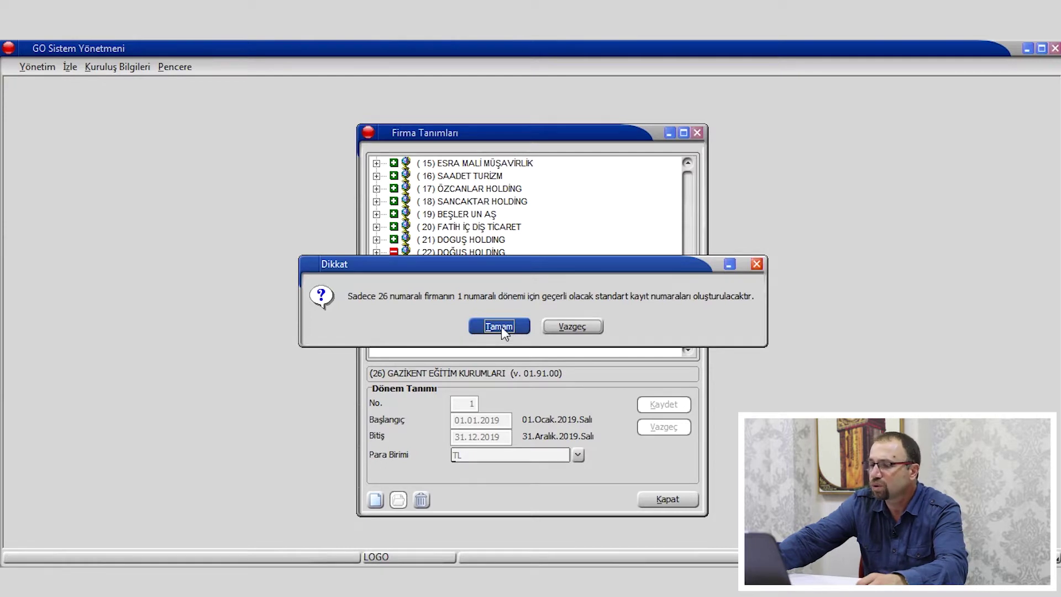
pyautogui.click(499, 327)
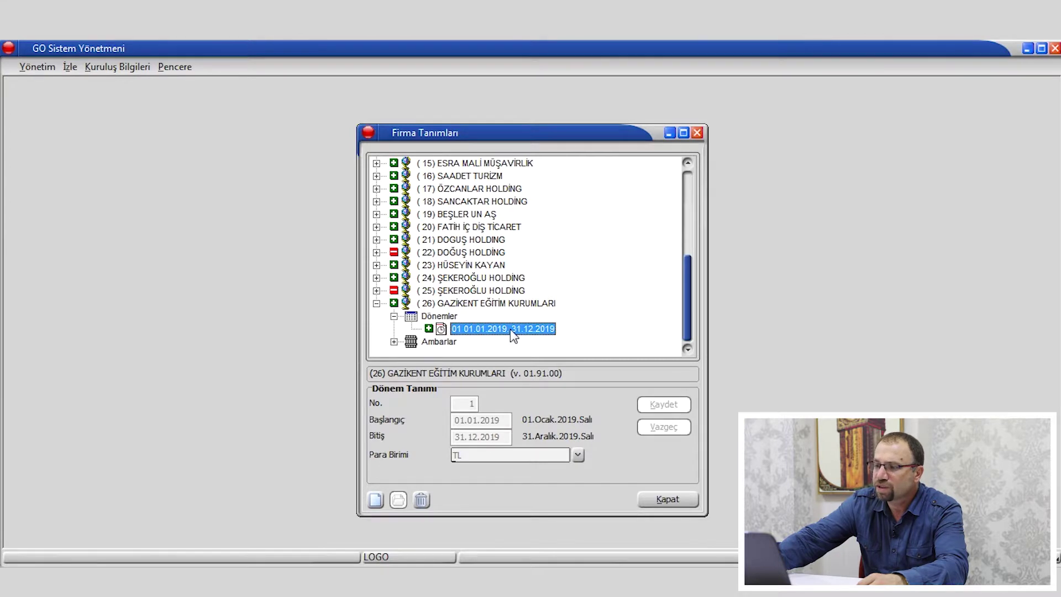
# Mark the 2019 period as the active working period and confirm.
pyautogui.rightClick(512, 330)
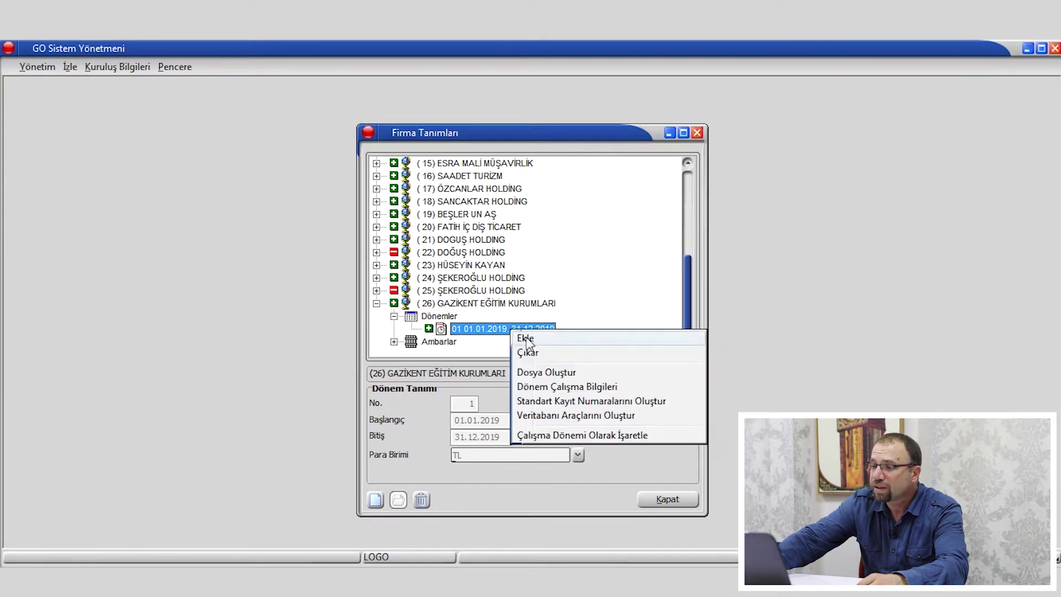
pyautogui.click(582, 437)
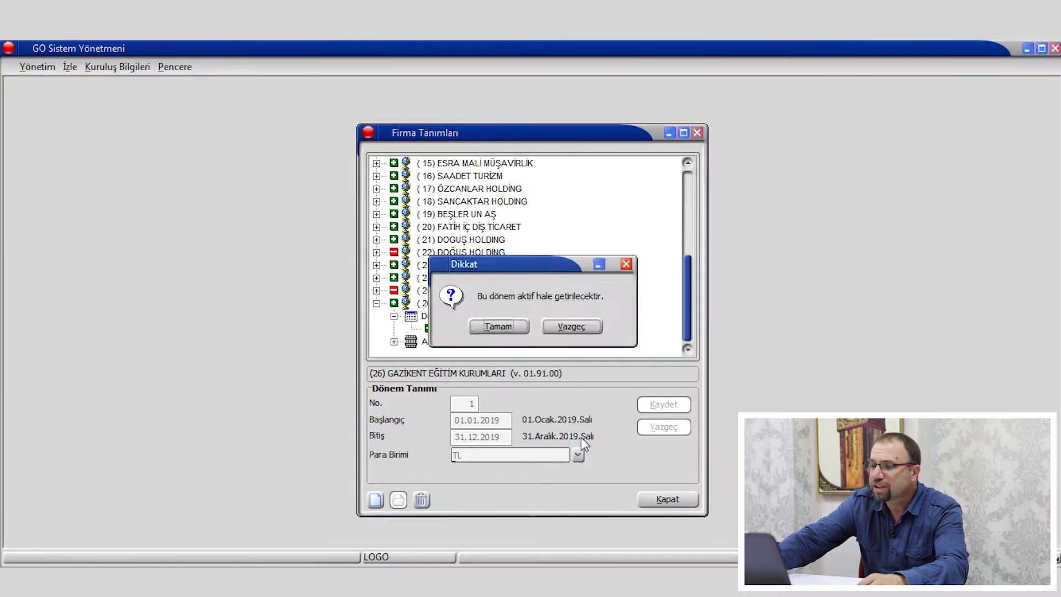
pyautogui.click(502, 334)
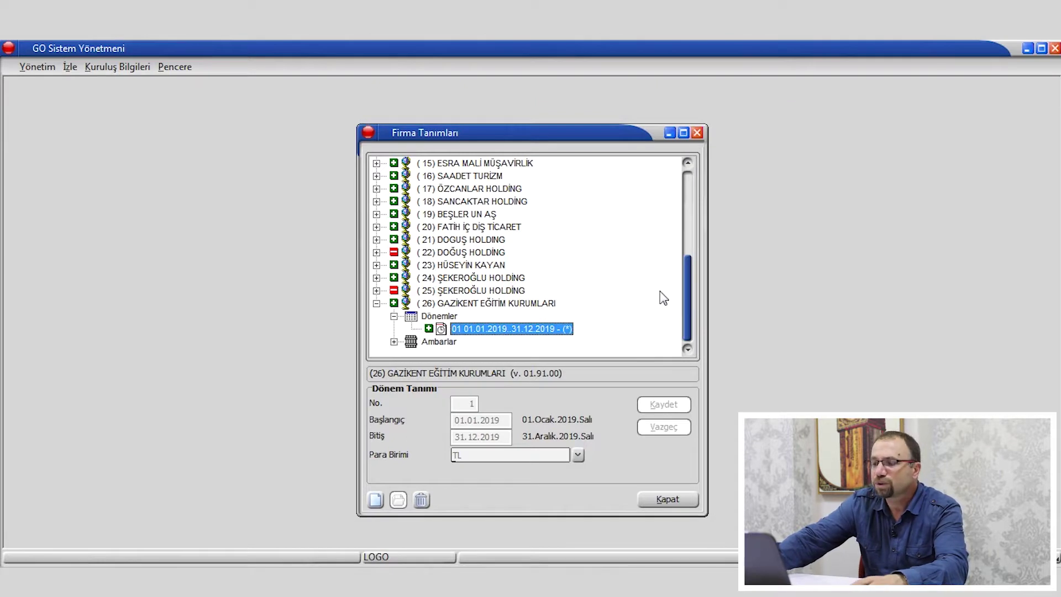
# Close the company definitions and look through the Yönetim menu before dismissing it.
pyautogui.click(698, 134)
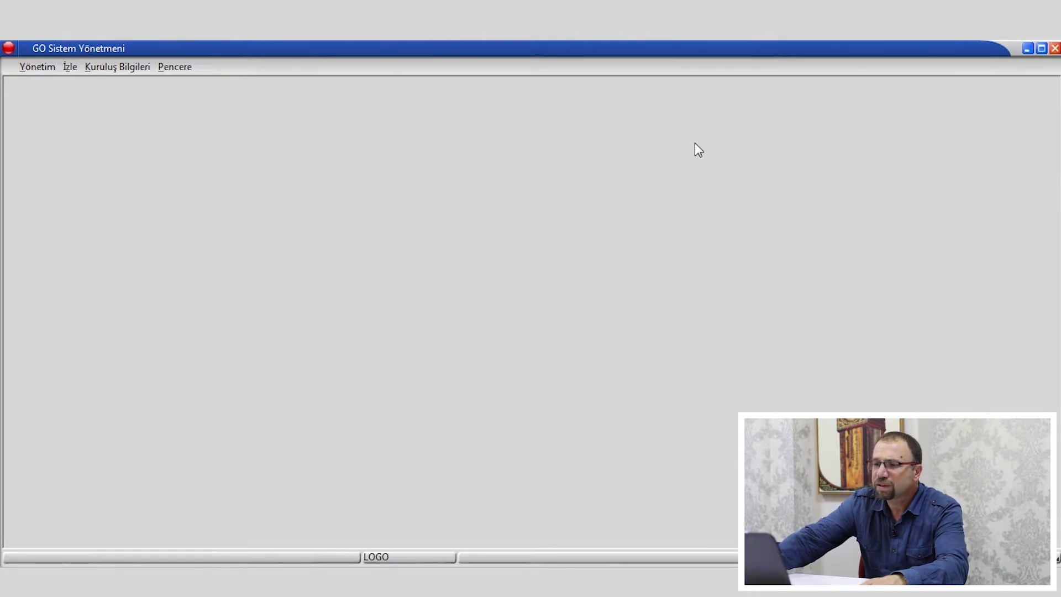
pyautogui.click(38, 70)
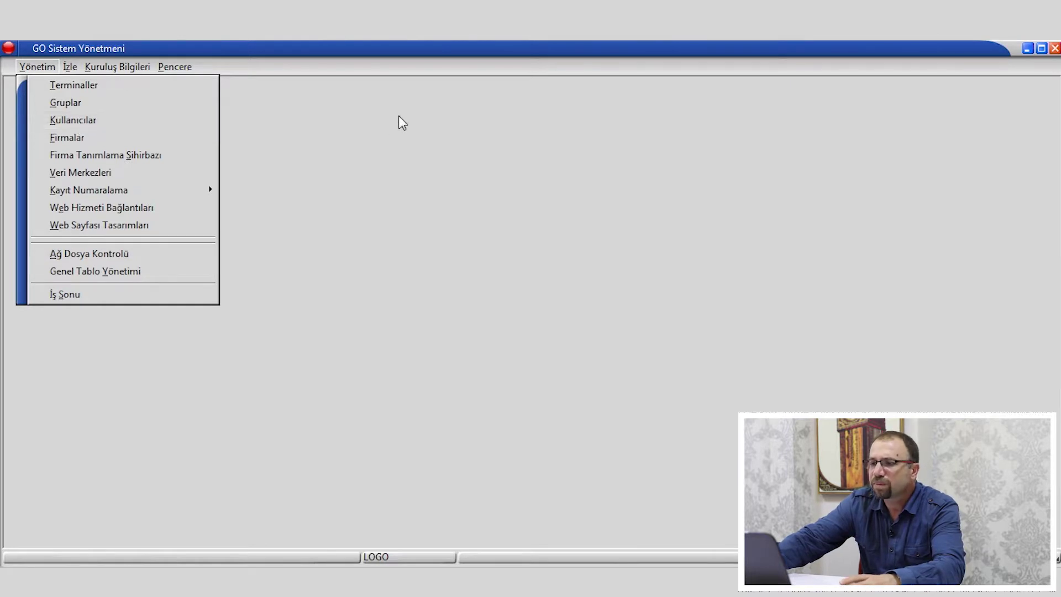
pyautogui.click(364, 135)
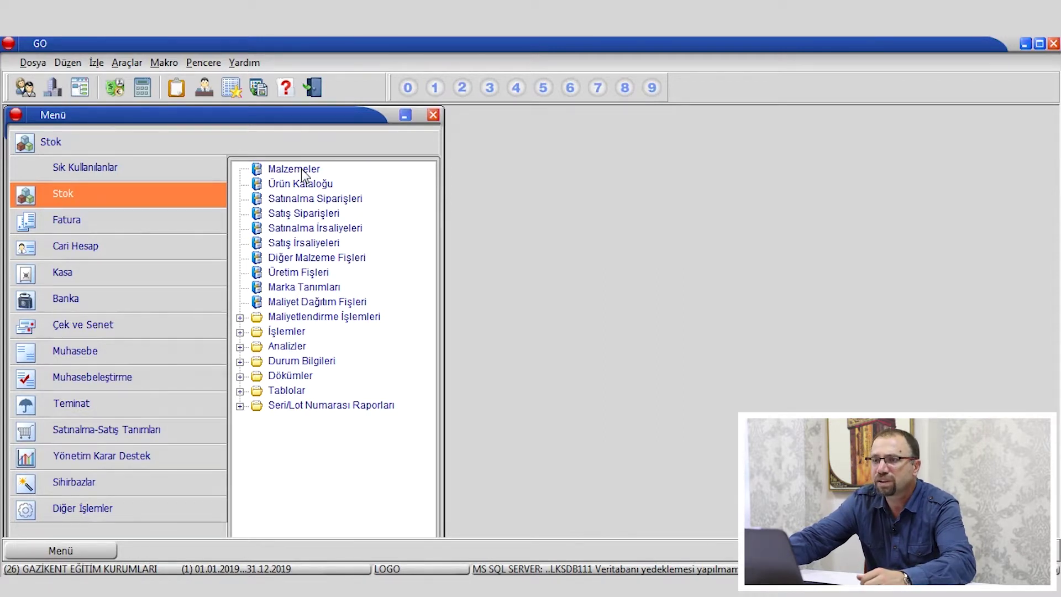
# Browse the Fatura, Cari Hesap, Stok, Kasa, Banka and Çek ve Senet module options.
pyautogui.click(78, 228)
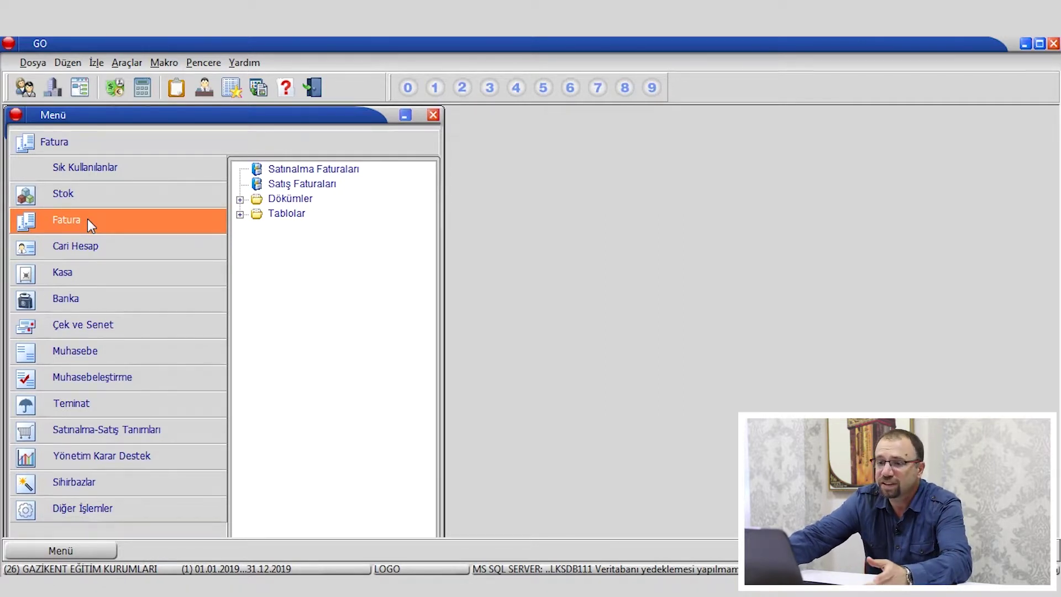
pyautogui.click(99, 252)
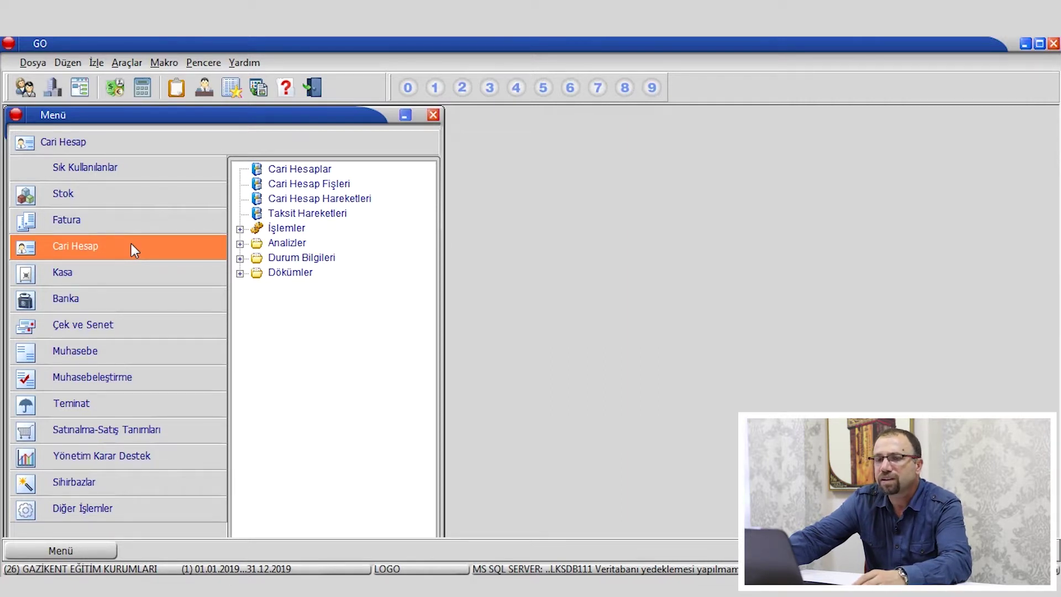
pyautogui.click(78, 197)
pyautogui.click(84, 221)
pyautogui.click(86, 272)
pyautogui.click(86, 299)
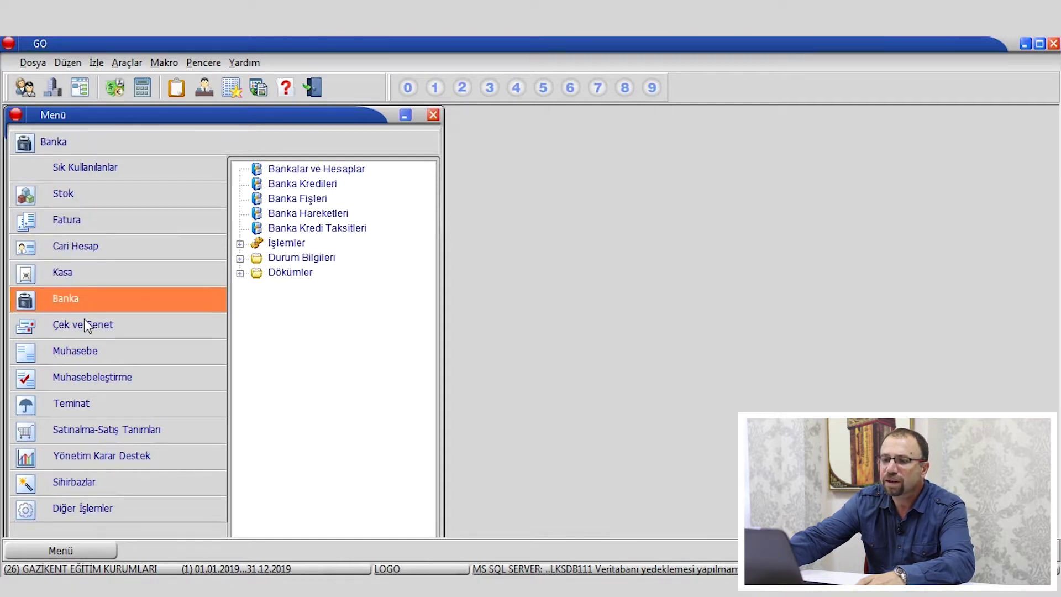
pyautogui.click(87, 326)
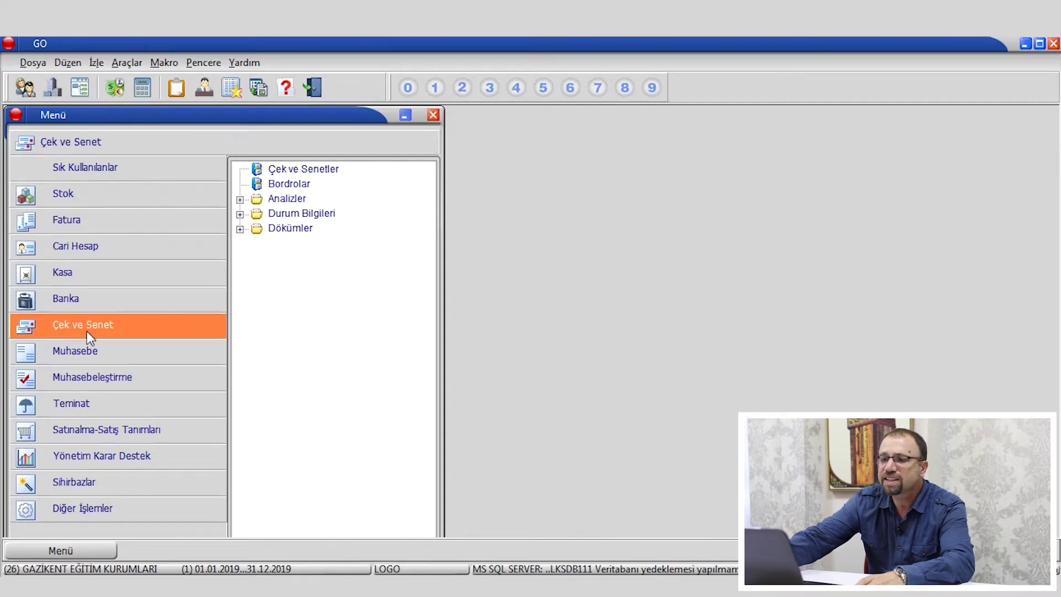
pyautogui.click(91, 253)
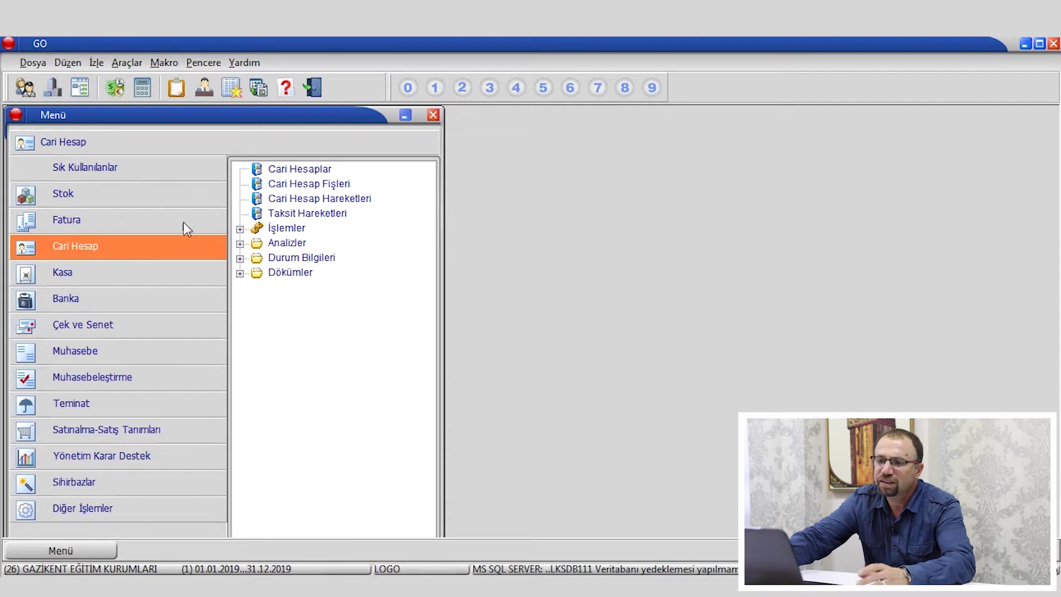
pyautogui.click(80, 278)
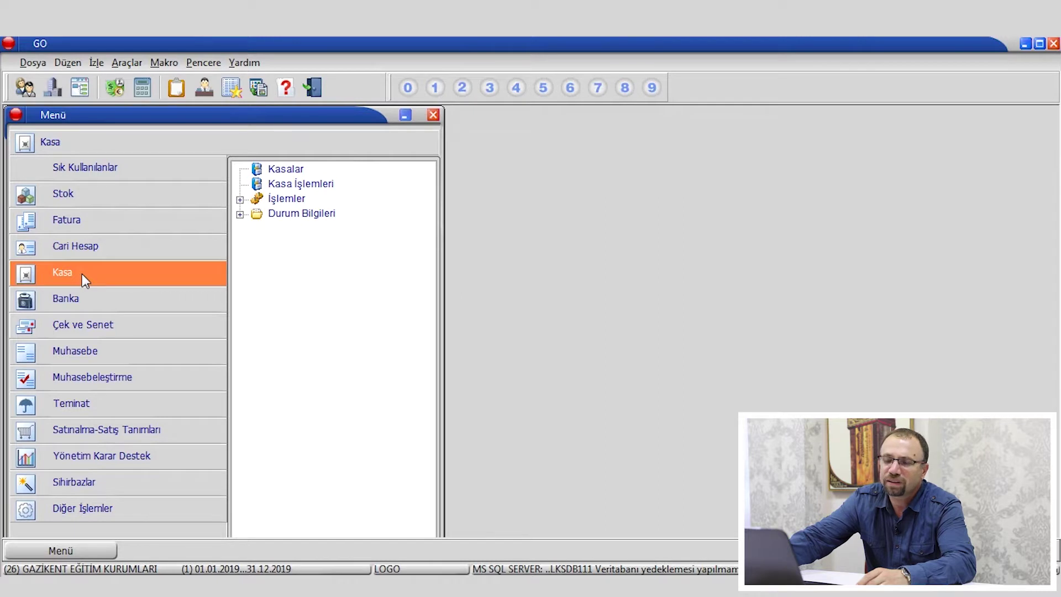
pyautogui.click(83, 303)
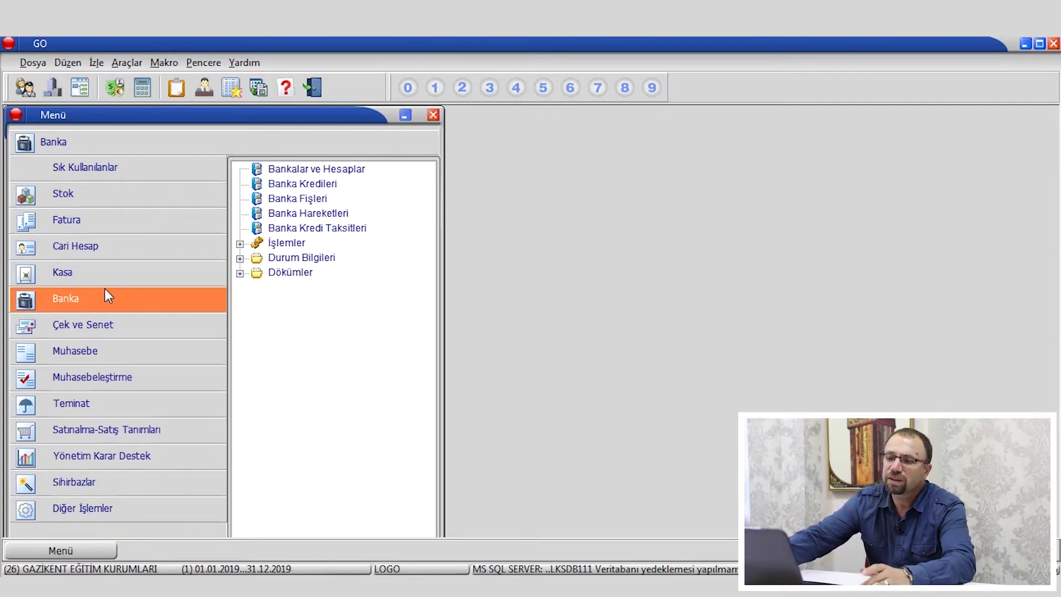
pyautogui.click(116, 328)
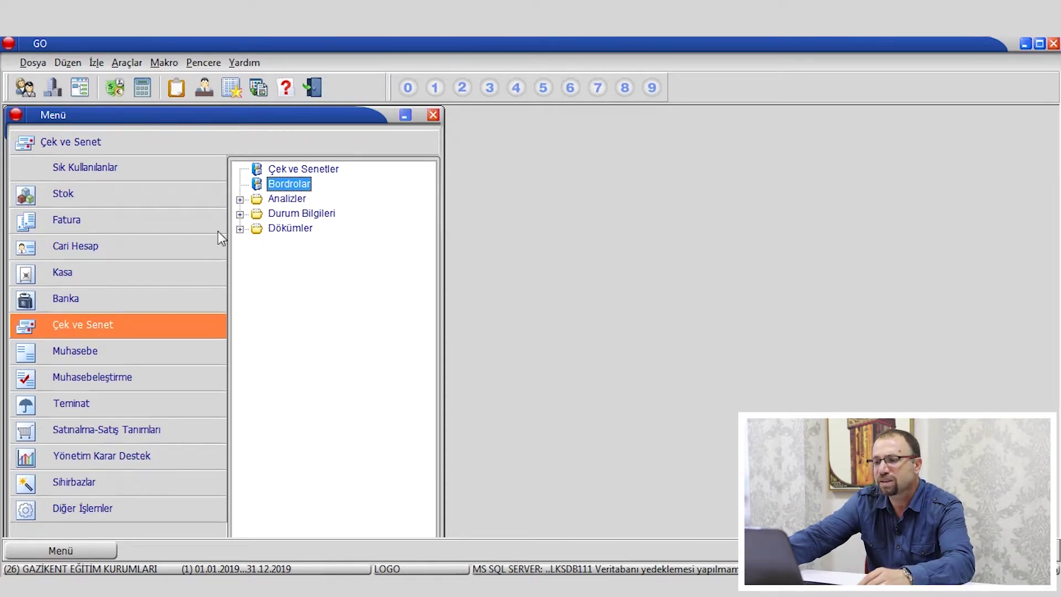
# Browse Muhasebe, Muhasebeleştirme, Teminat, Yönetim Karar Destek, Sihirbazlar and Diğer İşlemler, ending on Stok.
pyautogui.click(97, 353)
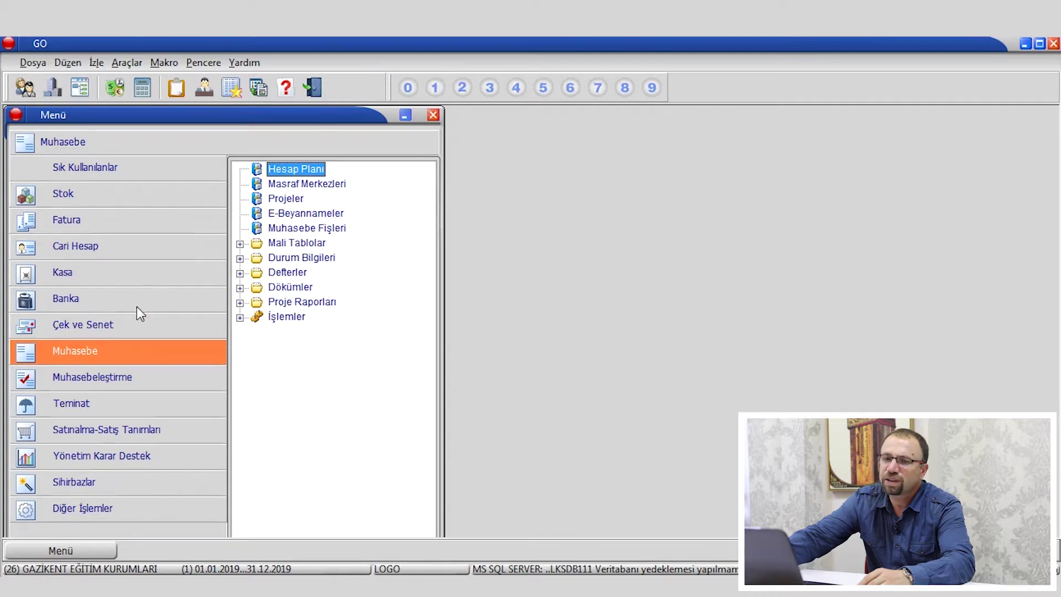
pyautogui.click(111, 379)
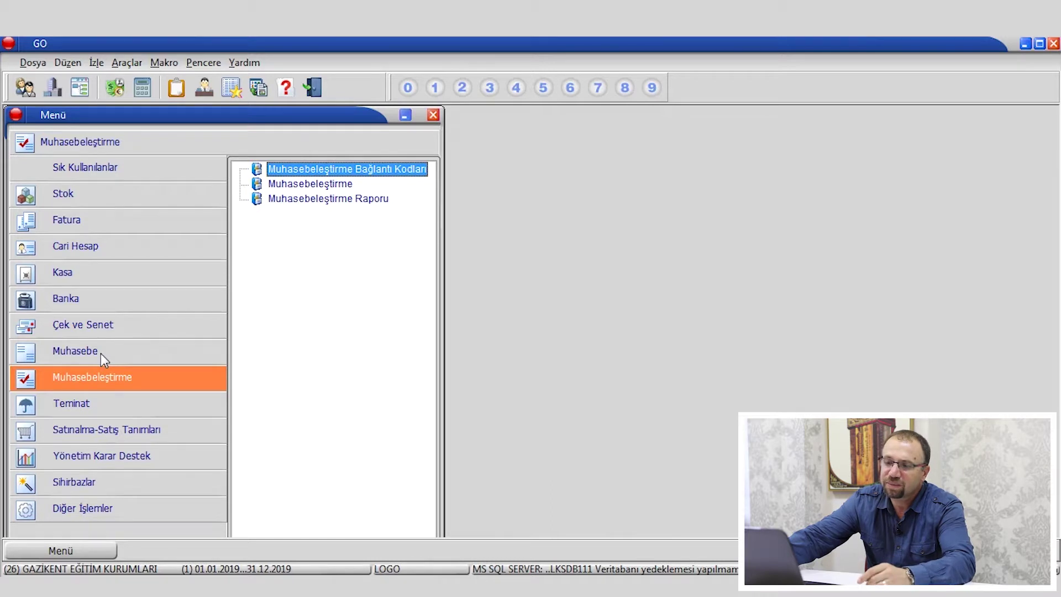
pyautogui.click(100, 353)
pyautogui.click(111, 375)
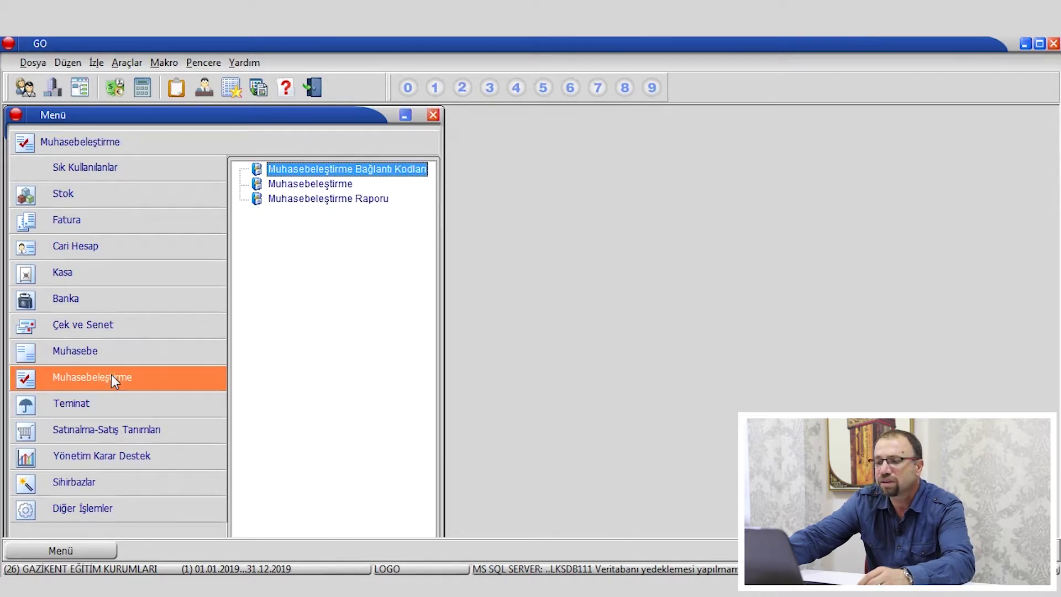
pyautogui.click(91, 406)
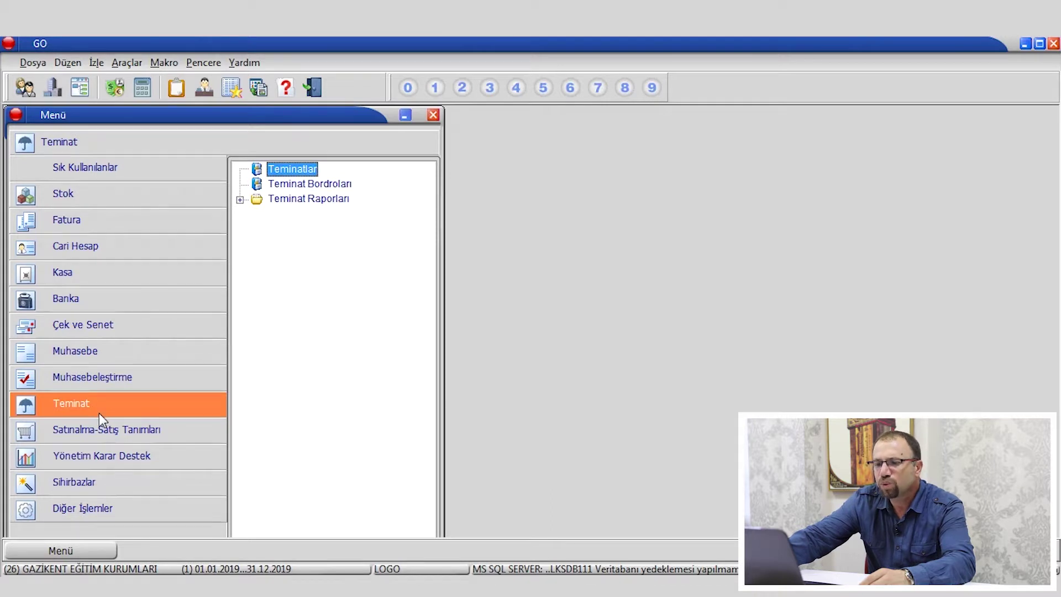
pyautogui.click(125, 438)
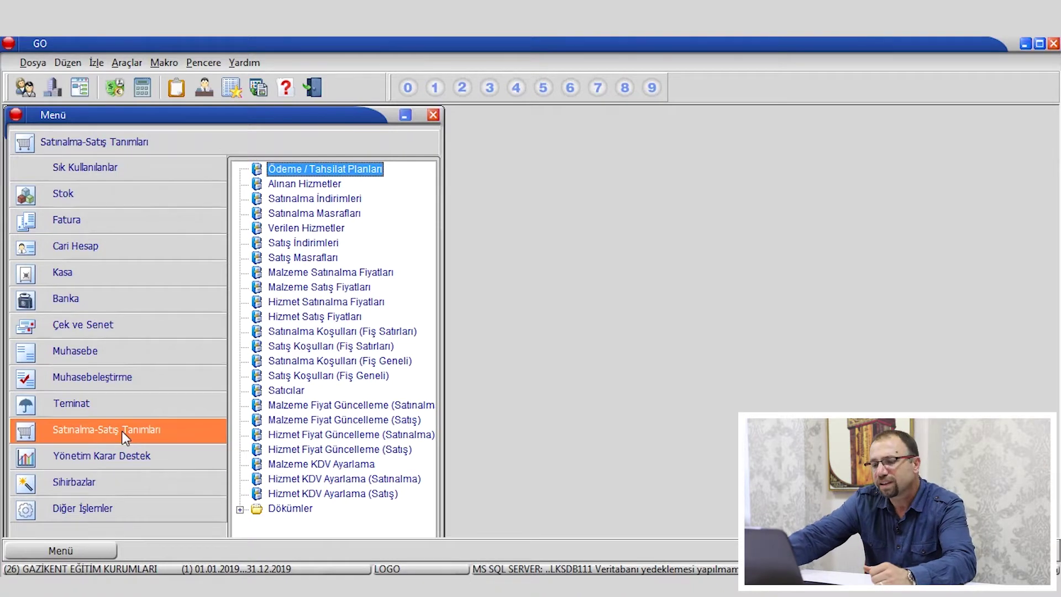
pyautogui.click(123, 464)
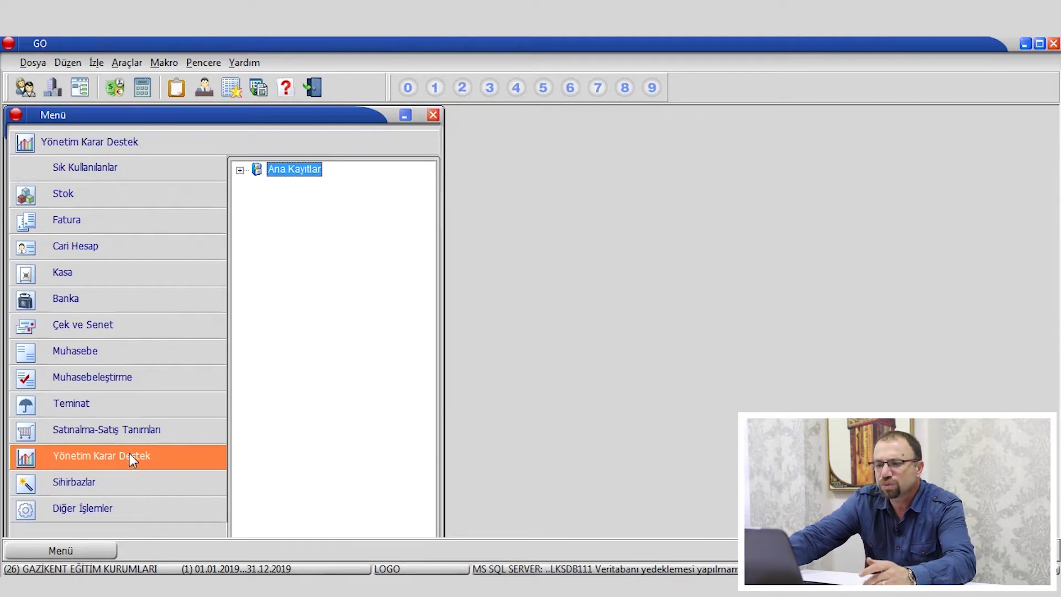
pyautogui.click(95, 482)
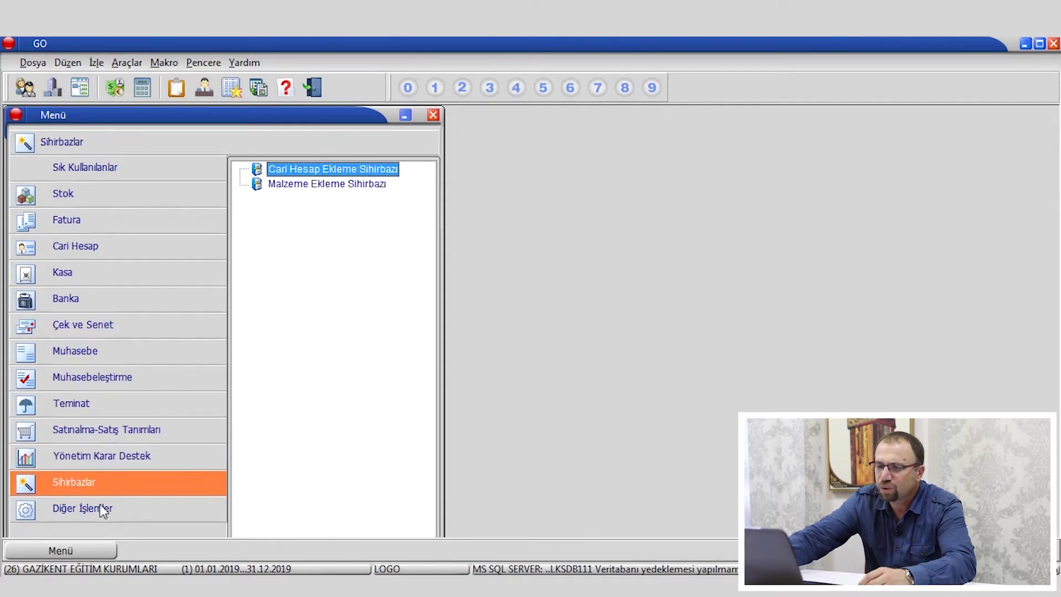
pyautogui.click(98, 510)
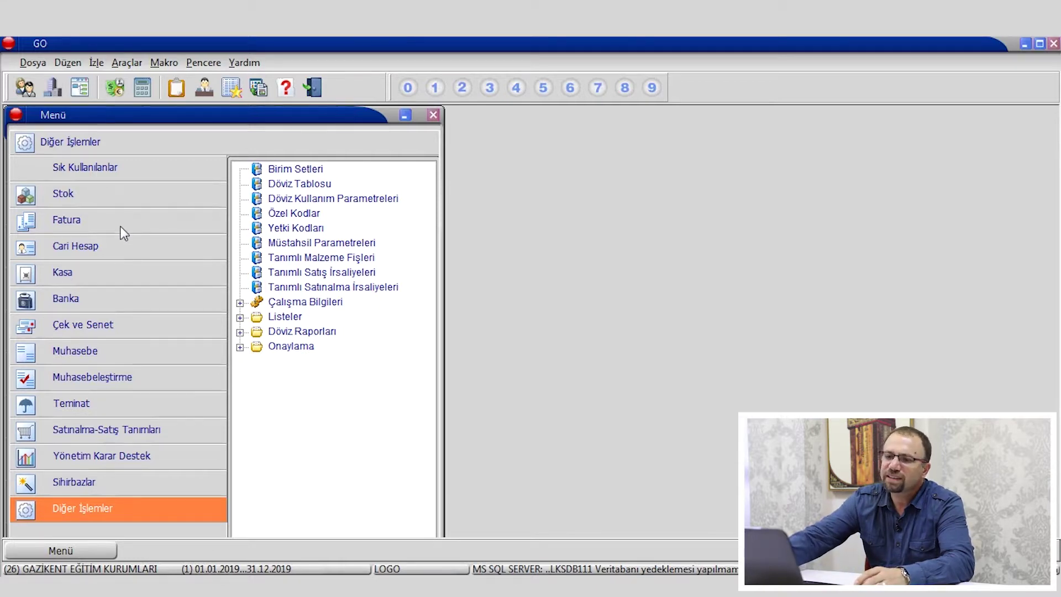
pyautogui.click(96, 199)
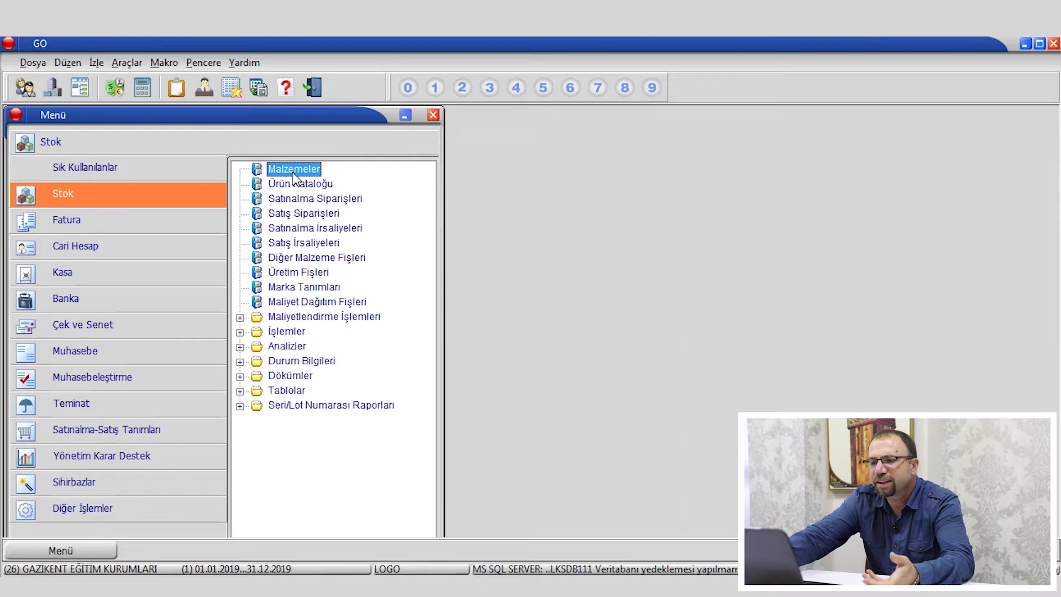
# Open the Malzemeler list maximized, keep type Ticari Mal, and start a new material record.
pyautogui.doubleClick(293, 169)
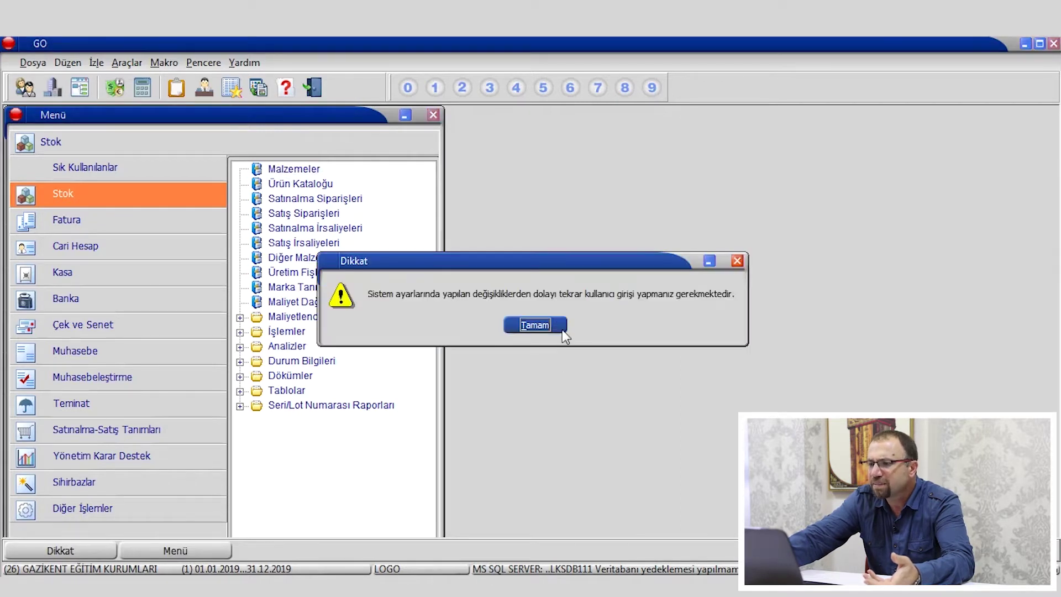
pyautogui.click(540, 333)
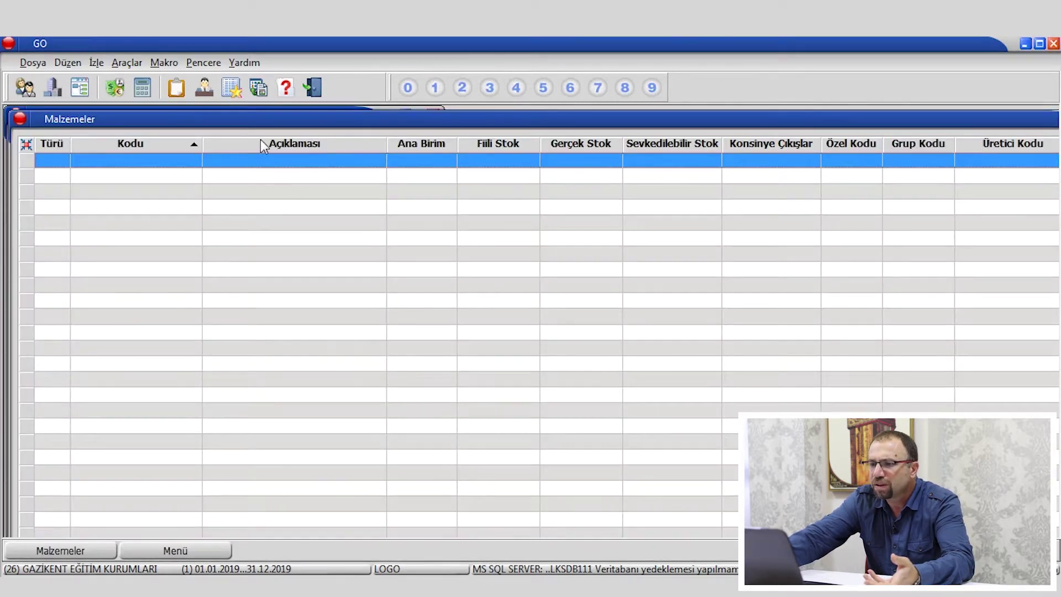
pyautogui.doubleClick(253, 119)
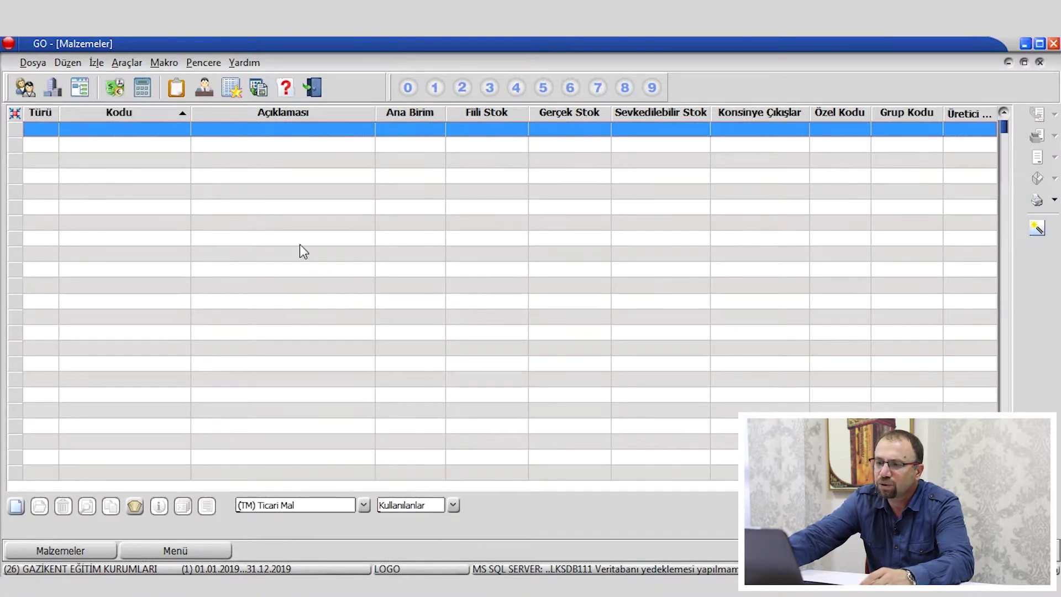
pyautogui.click(306, 503)
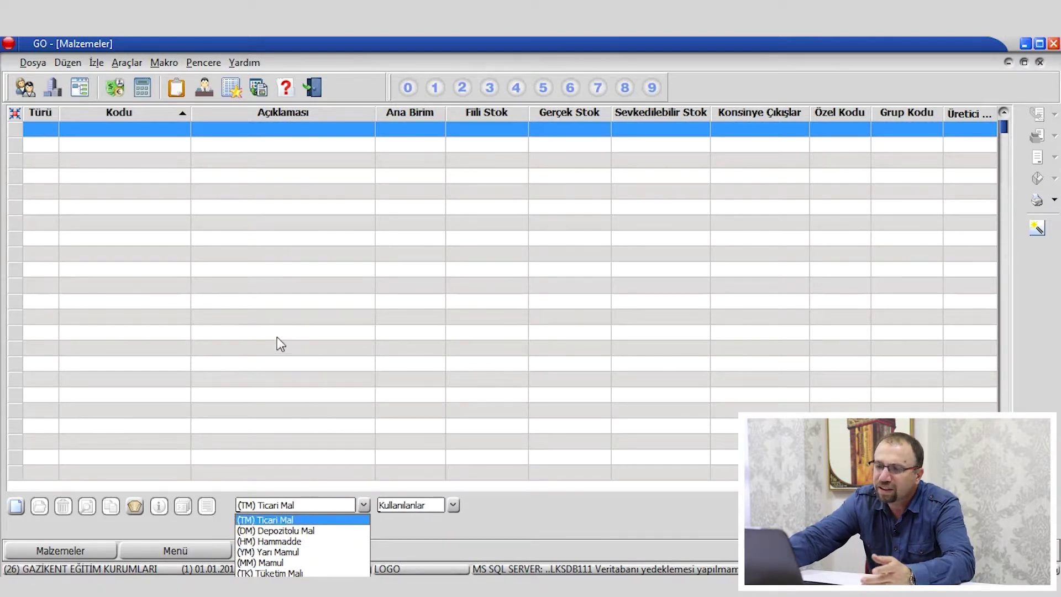
pyautogui.click(277, 318)
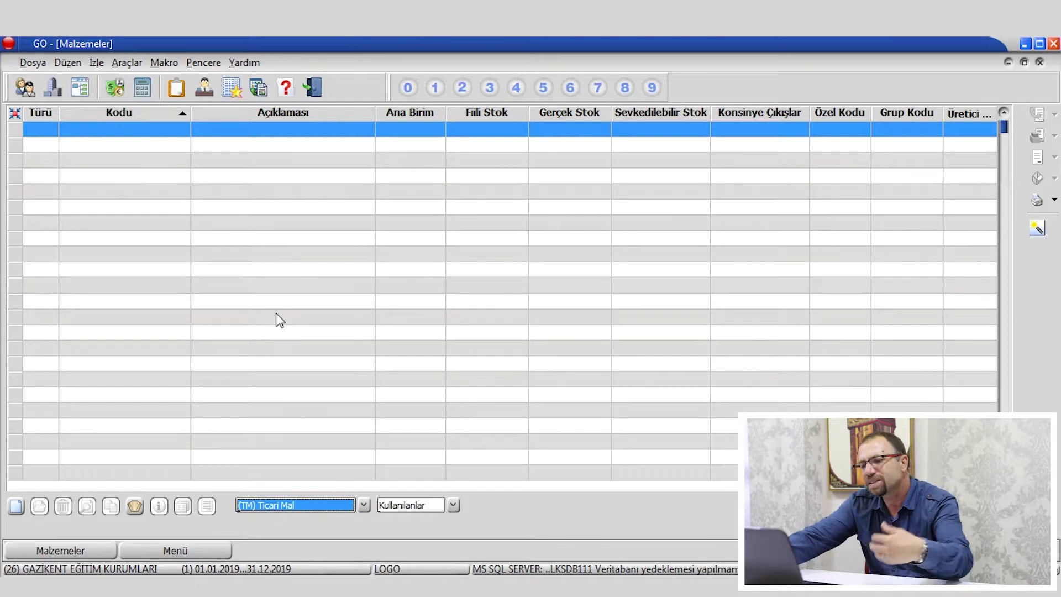
pyautogui.rightClick(220, 190)
pyautogui.click(243, 198)
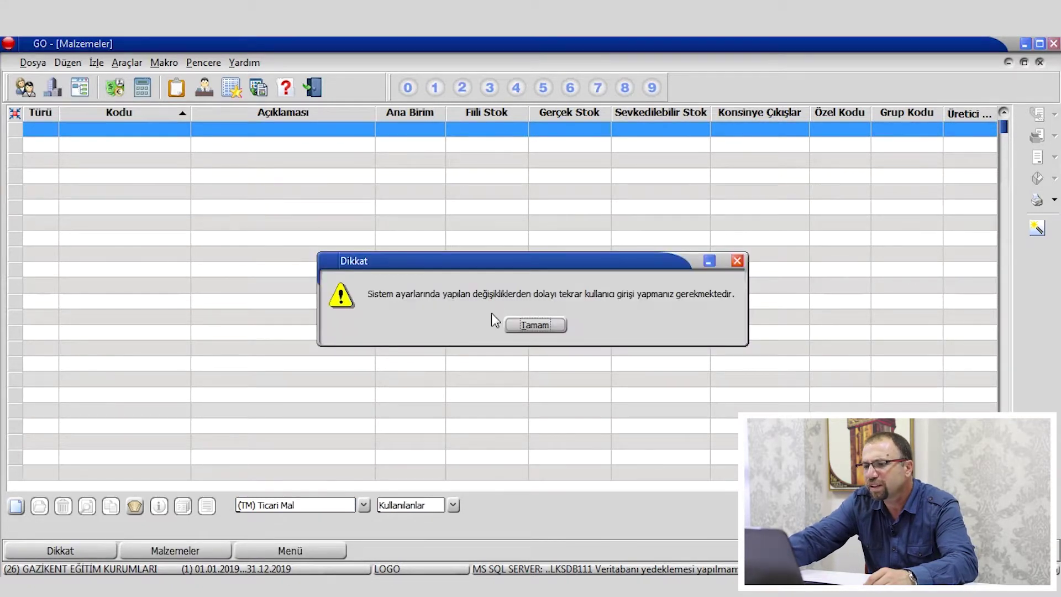
# Enter code 153.01.001 and description TELEVİZYON on the new material card.
pyautogui.click(514, 325)
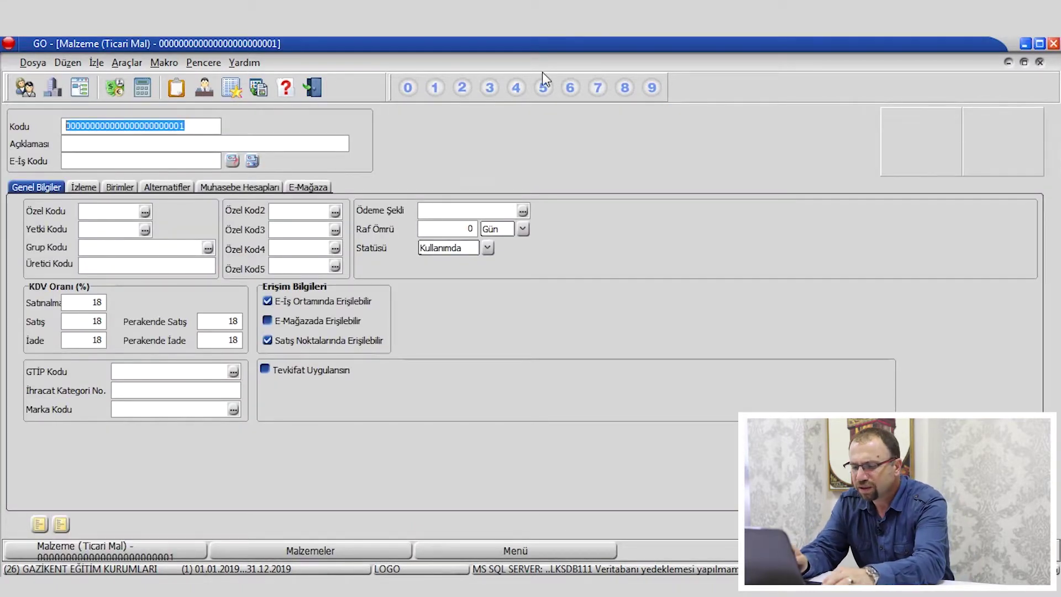
pyautogui.write('153.0')
pyautogui.press('BackSpace')
pyautogui.write('01')
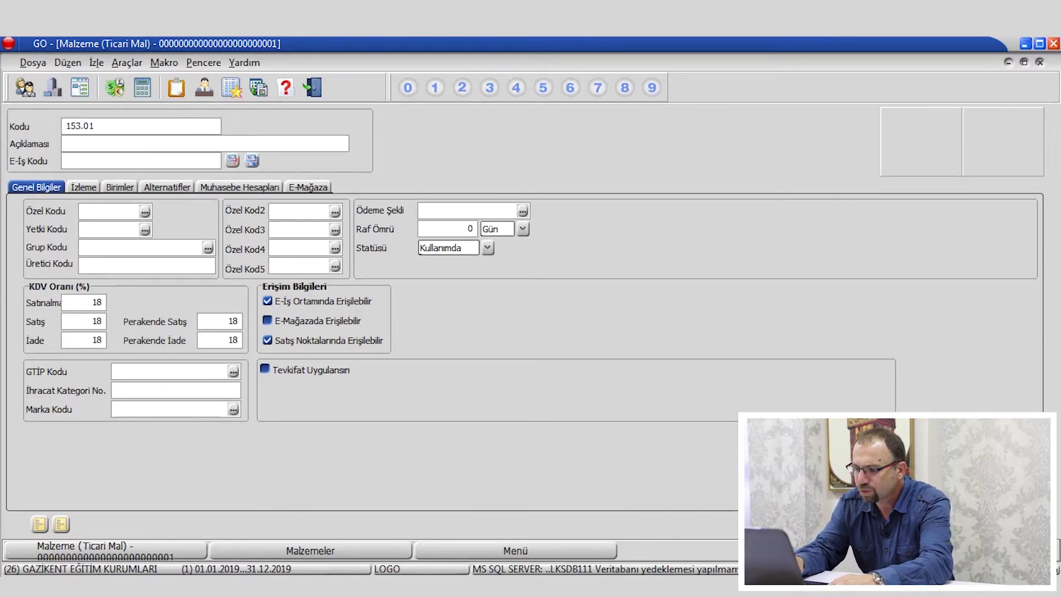
pyautogui.write('.')
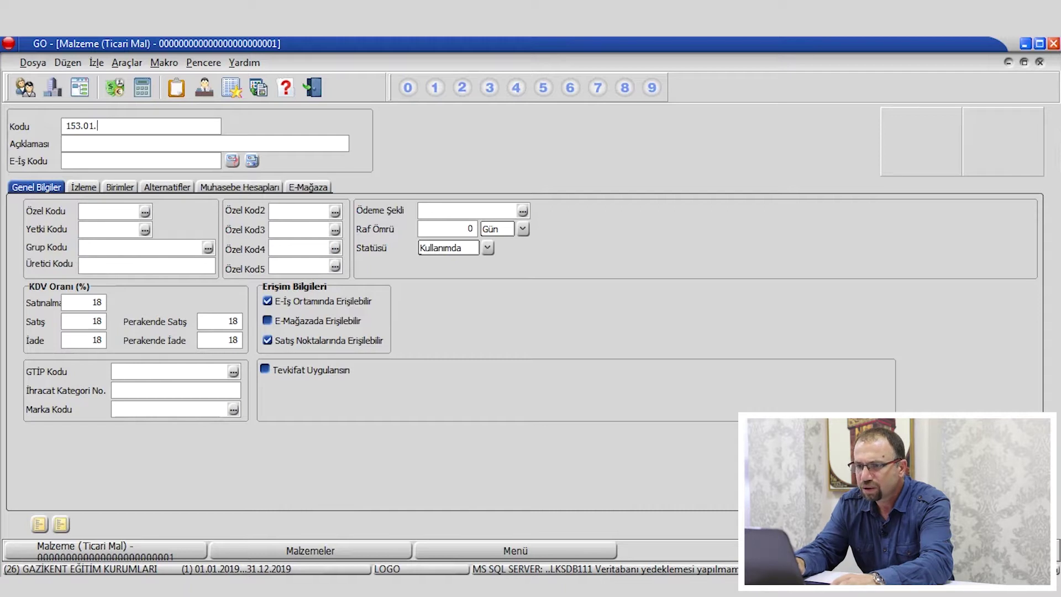
pyautogui.write('001')
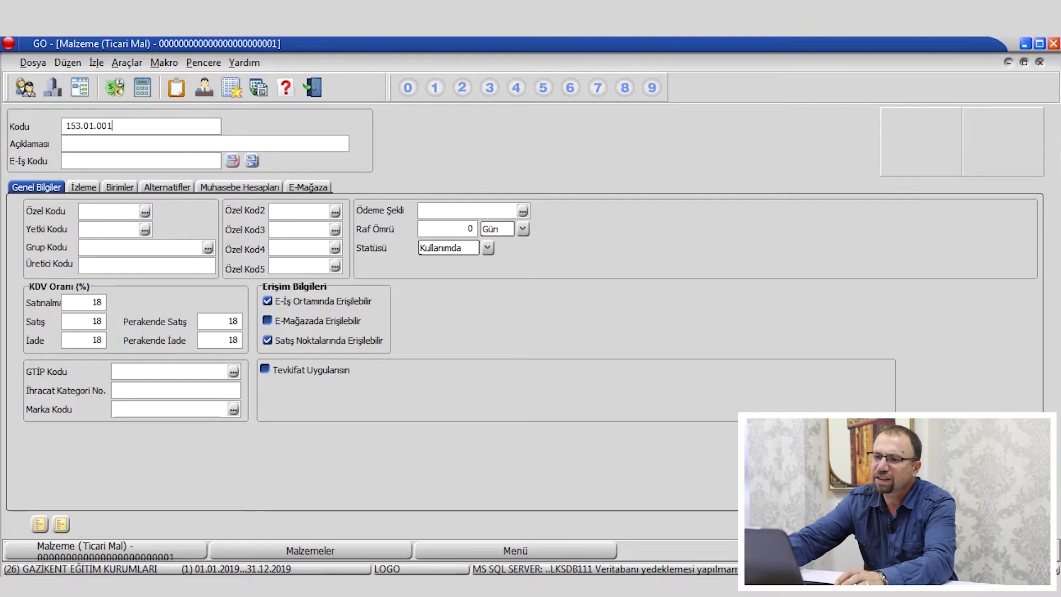
pyautogui.click(95, 142)
pyautogui.write('TELEVZYON')
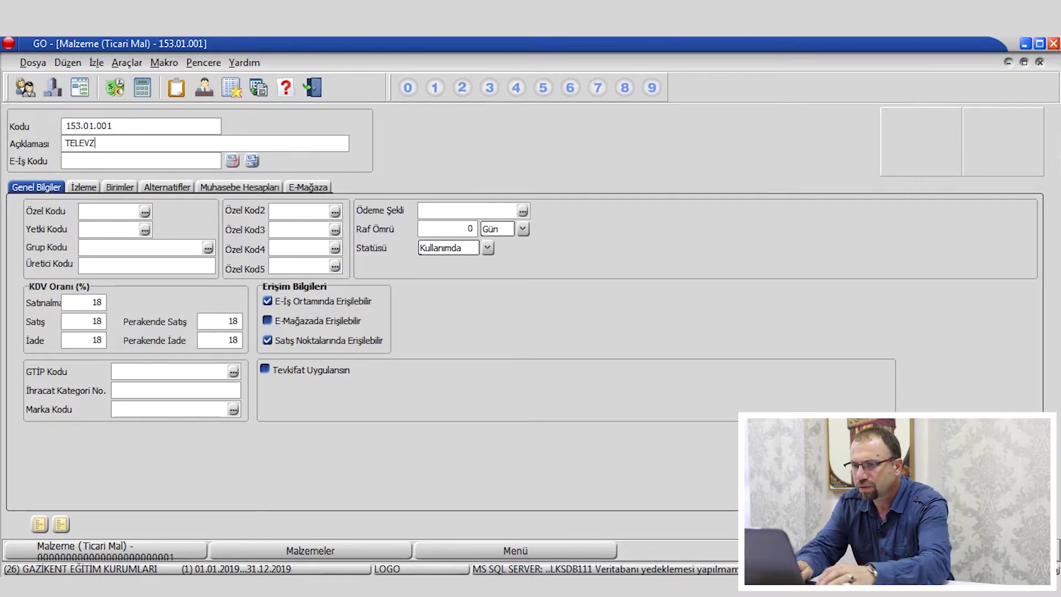
pyautogui.press('BackSpace')
pyautogui.press('BackSpace')
pyautogui.press('BackSpace')
pyautogui.press('BackSpace')
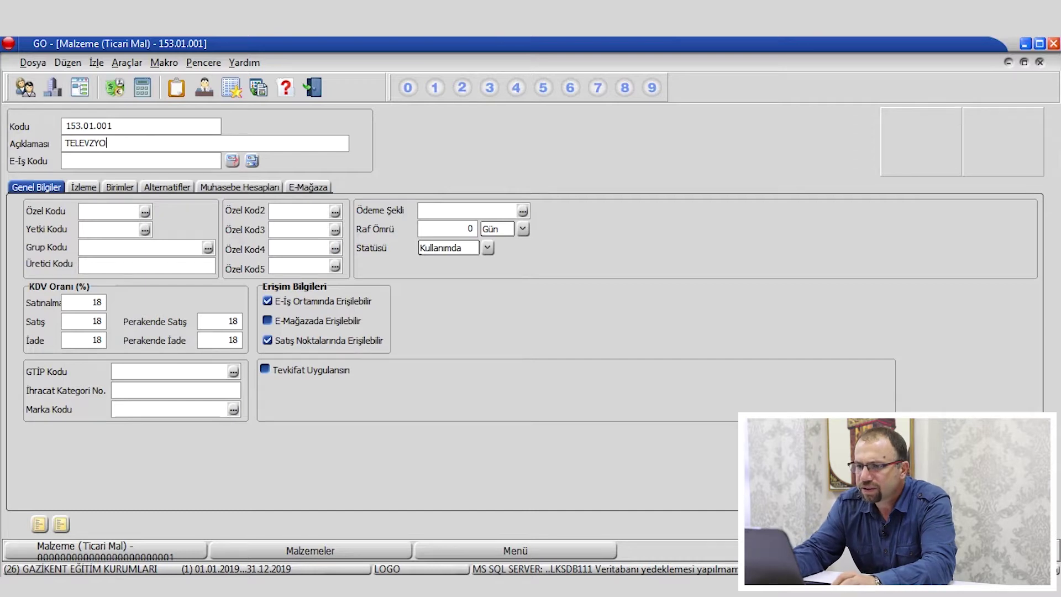
pyautogui.write('İZYON')
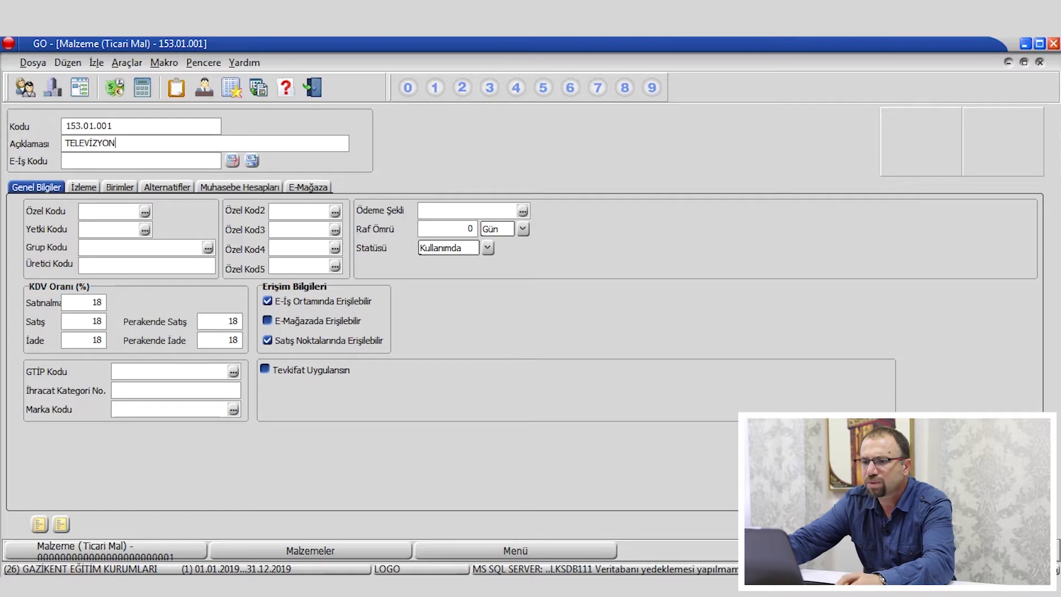
# Assign unit set 05 Öndeğer Birim Seti and save the TELEVİZYON material.
pyautogui.click(117, 188)
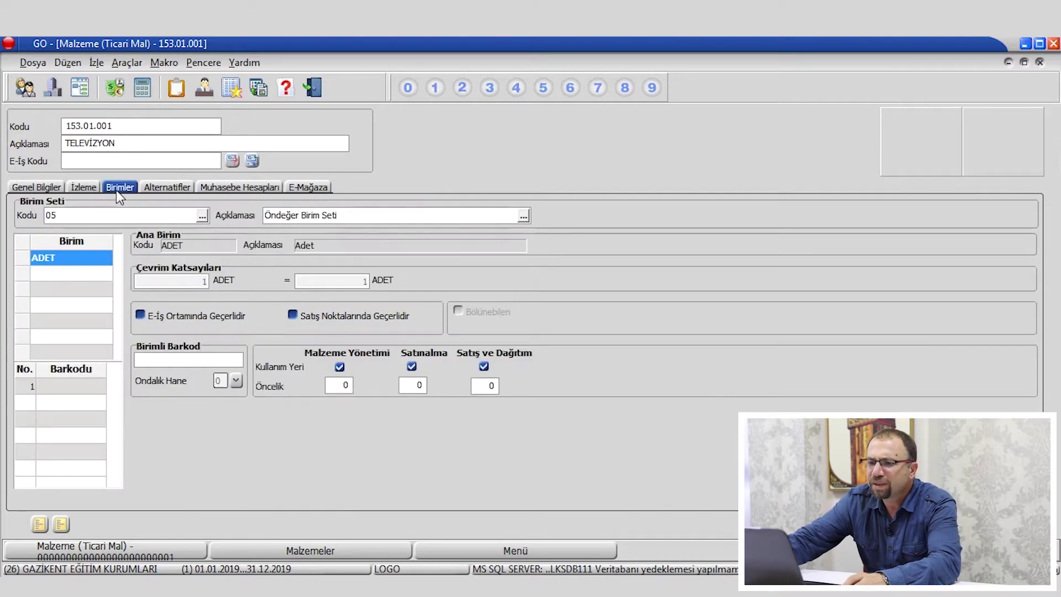
pyautogui.click(204, 216)
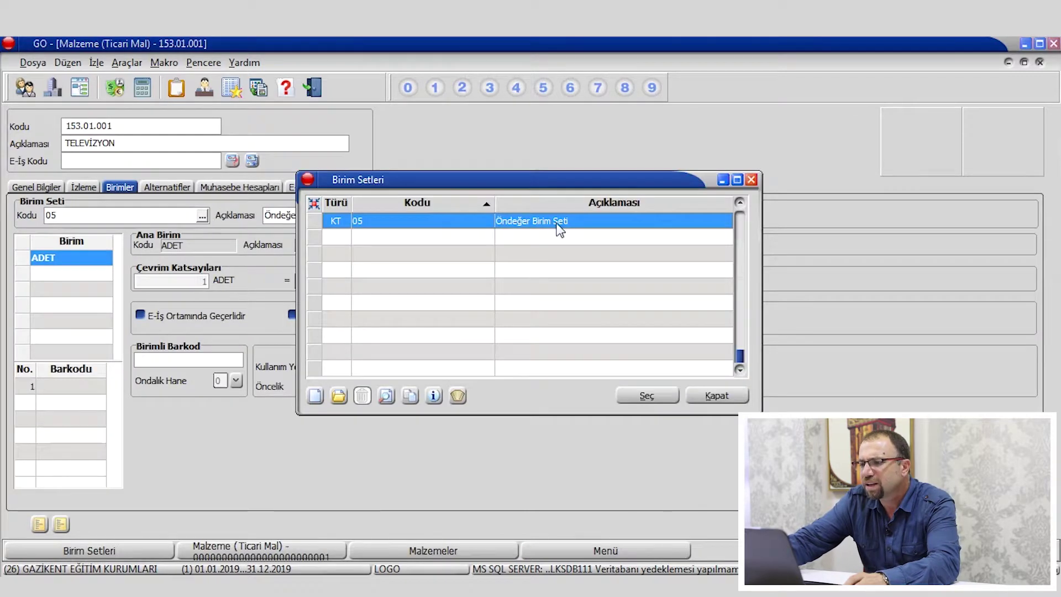
pyautogui.doubleClick(555, 221)
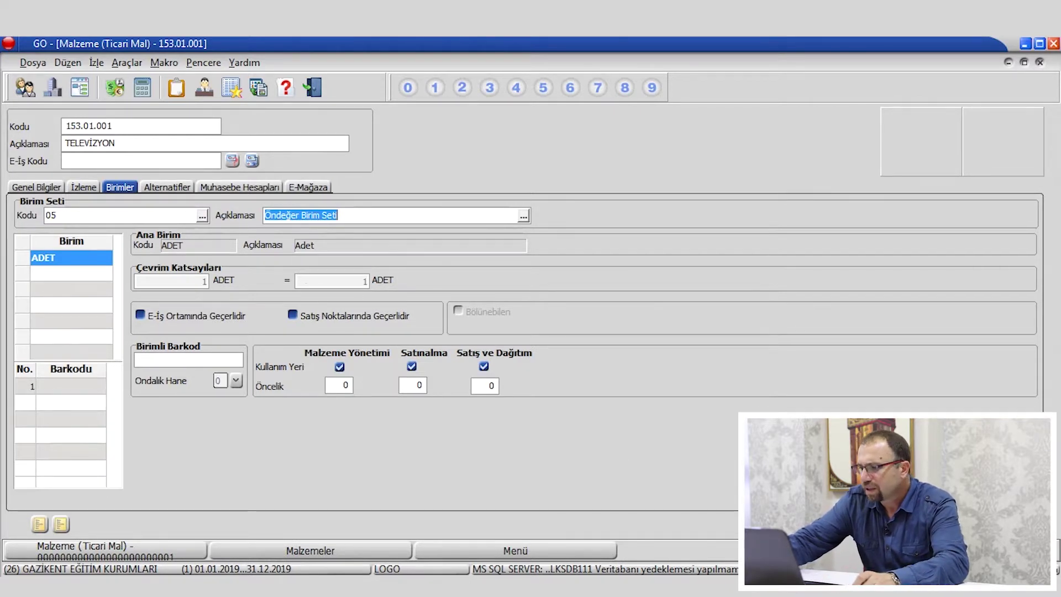
pyautogui.click(939, 524)
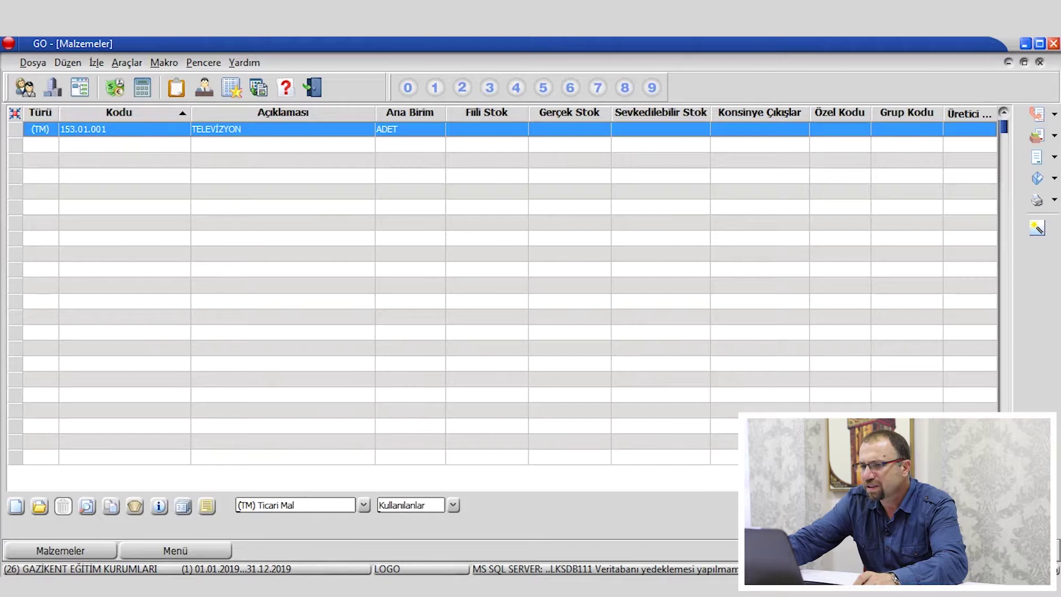
# Start a new material card with the description SU.
pyautogui.rightClick(257, 217)
pyautogui.click(273, 227)
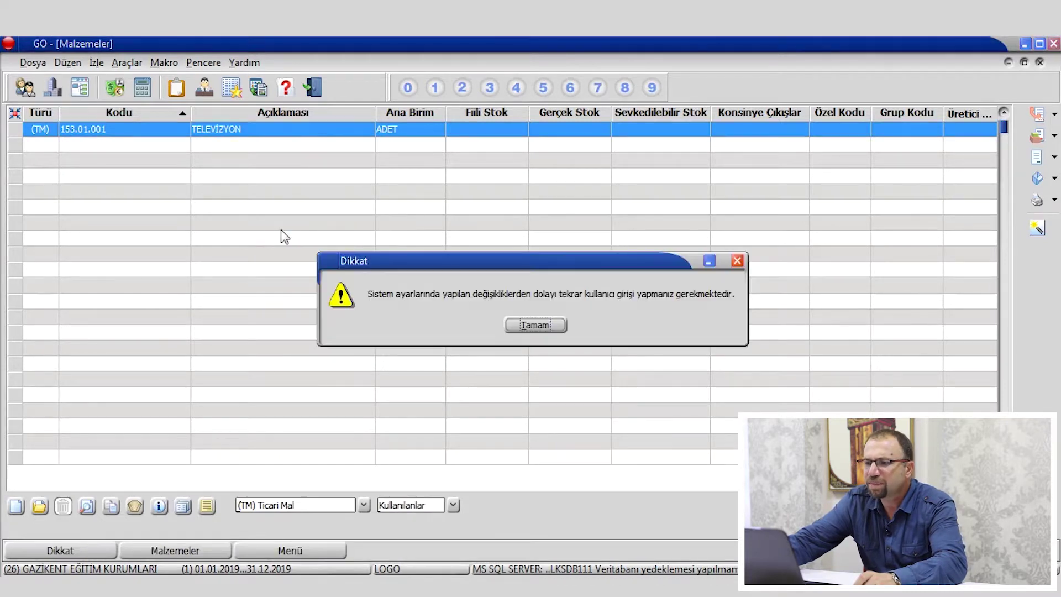
pyautogui.click(525, 326)
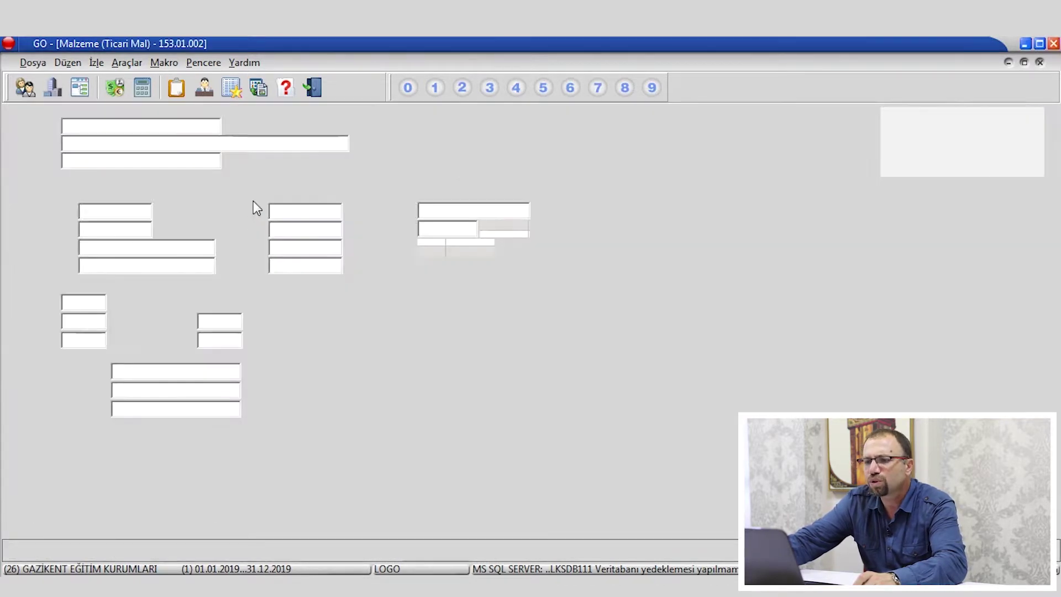
pyautogui.click(97, 143)
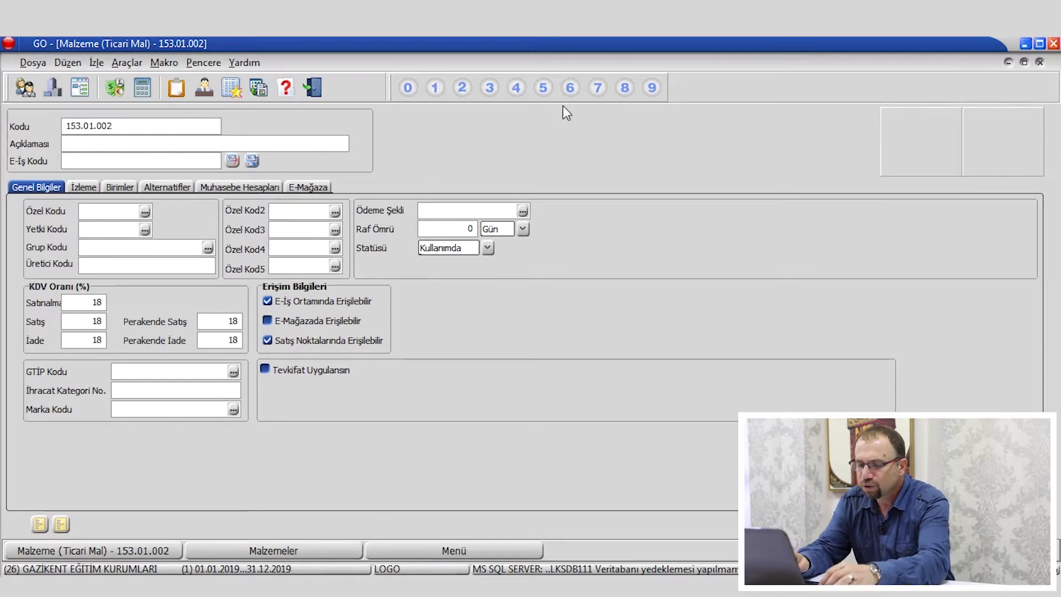
pyautogui.write('SU')
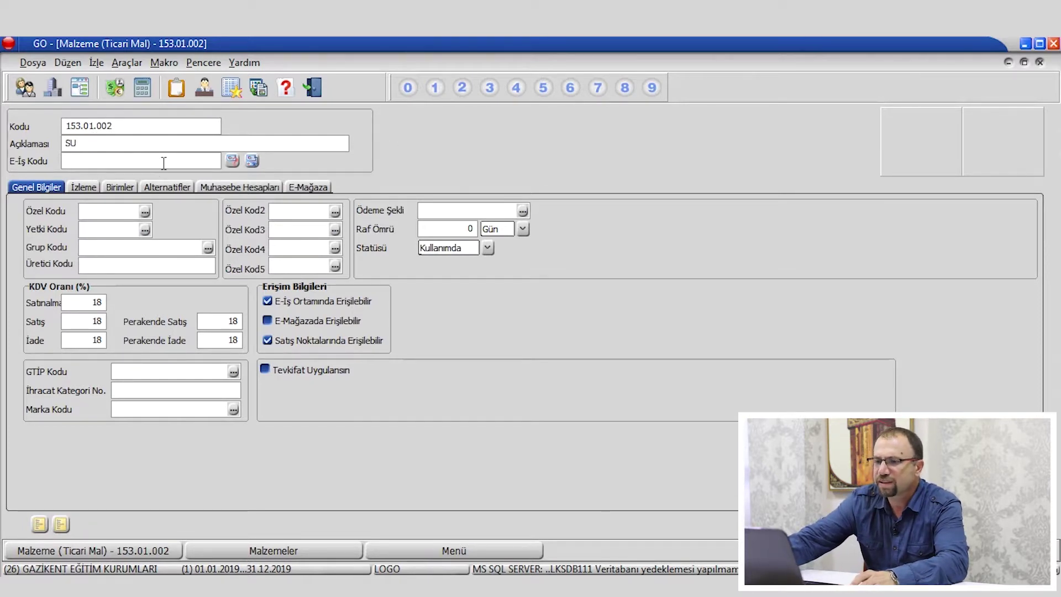
# From the material's Birim Seti lookup, define and save a new unit set LT with main unit LT.
pyautogui.click(120, 188)
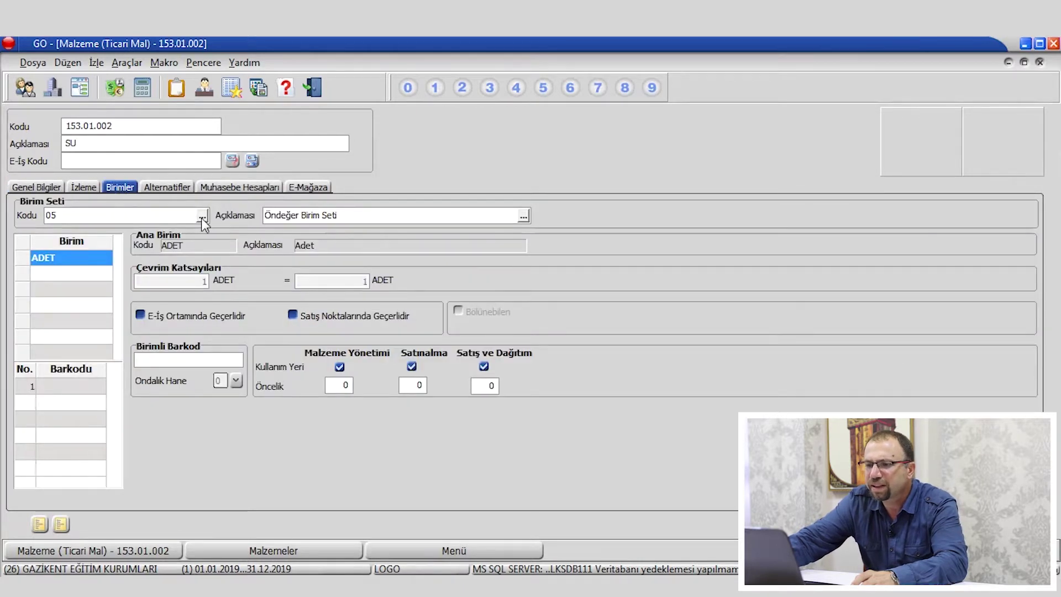
pyautogui.click(204, 218)
pyautogui.rightClick(440, 253)
pyautogui.click(464, 264)
pyautogui.click(535, 325)
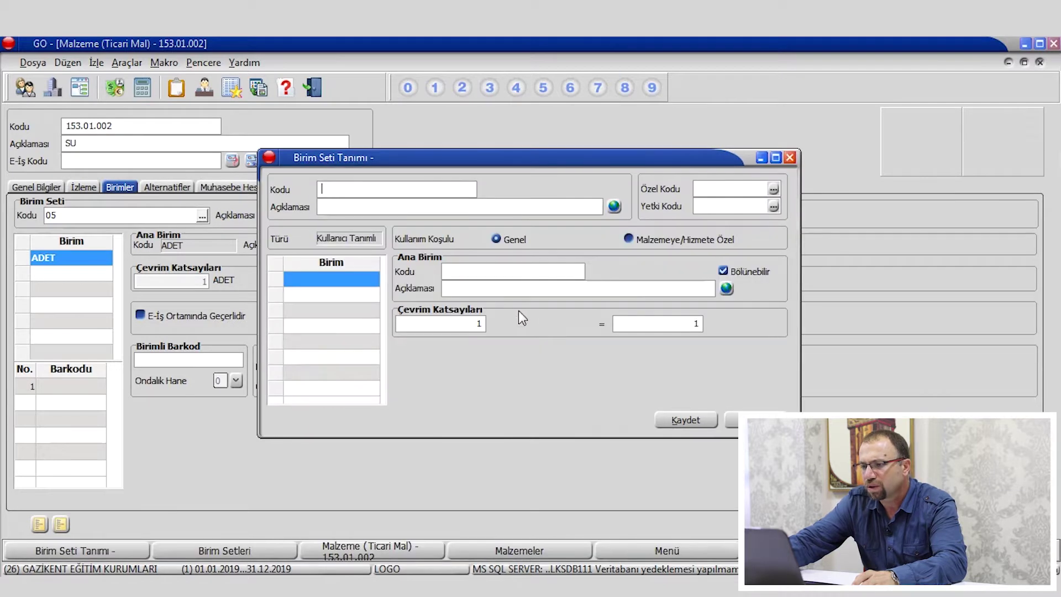
pyautogui.write('LT')
pyautogui.press('Tab')
pyautogui.write('LT')
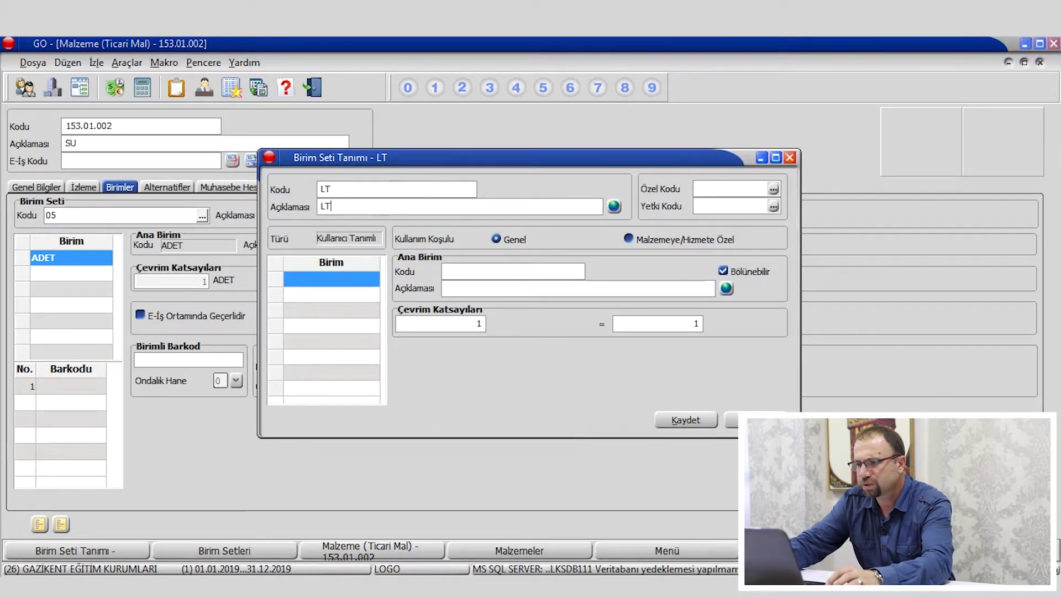
pyautogui.write('LT')
pyautogui.press('Tab')
pyautogui.write('LT')
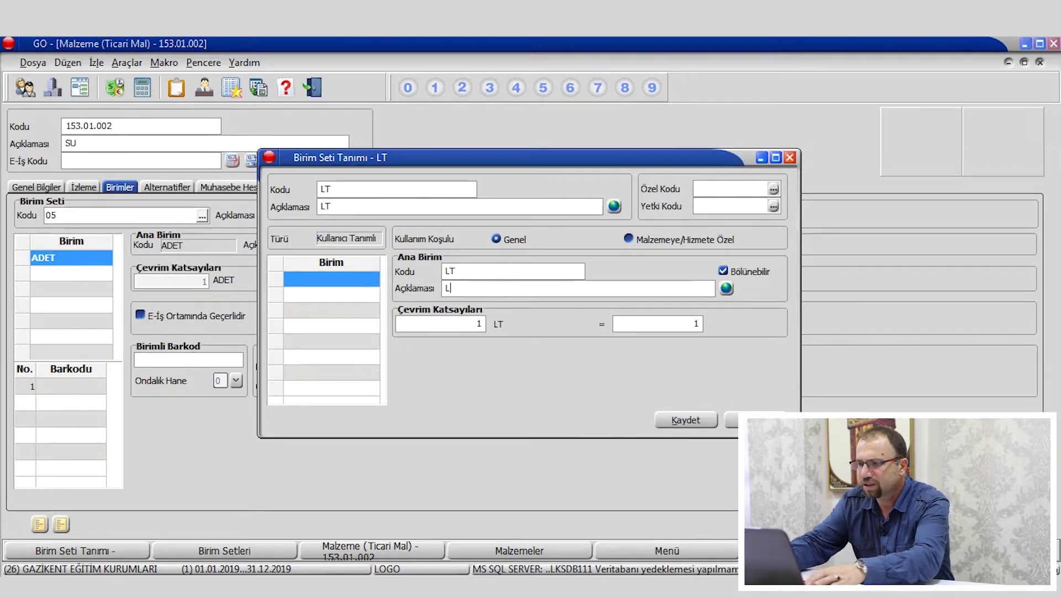
pyautogui.click(686, 420)
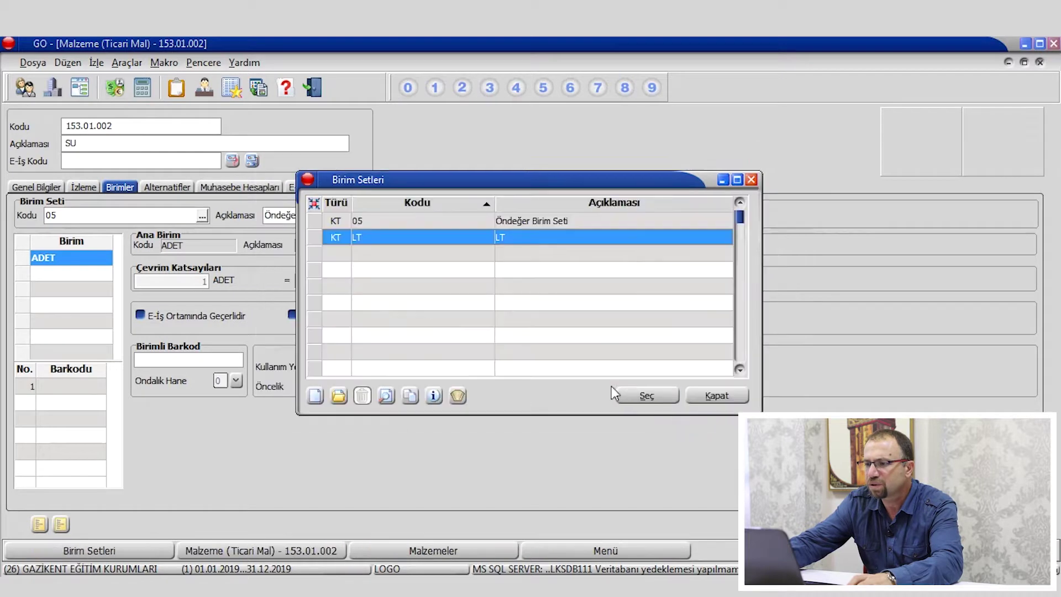
# Assign the LT unit set to SU, save material 153.01.002, and close the materials list.
pyautogui.doubleClick(453, 239)
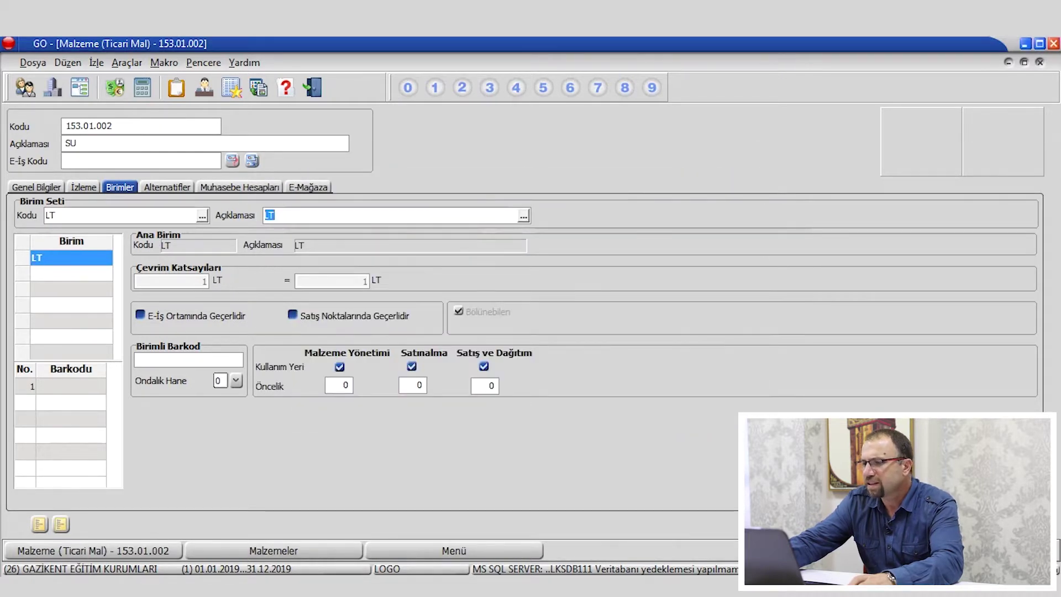
pyautogui.click(973, 524)
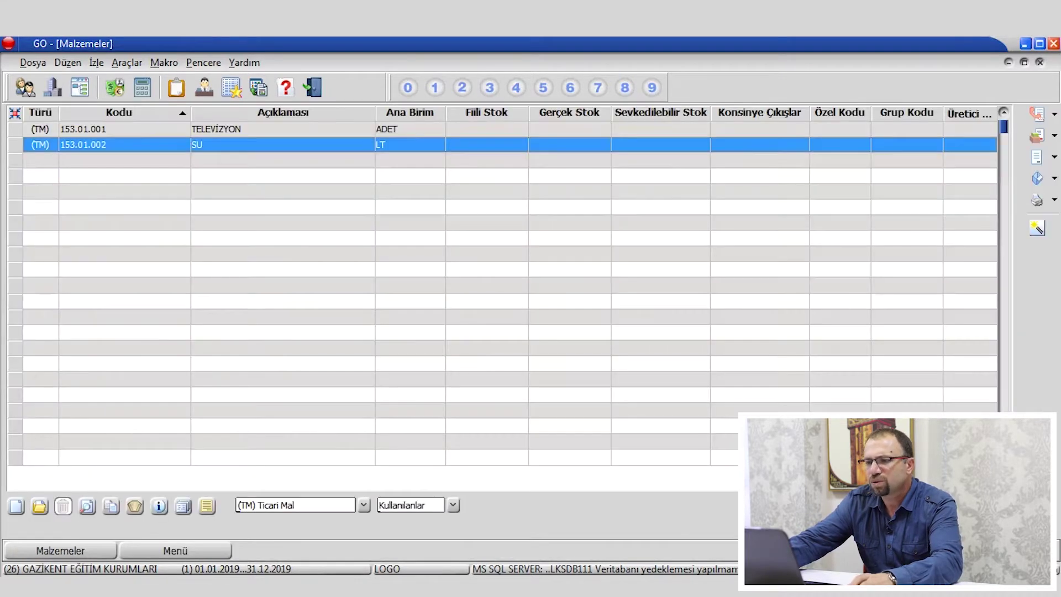
pyautogui.click(394, 132)
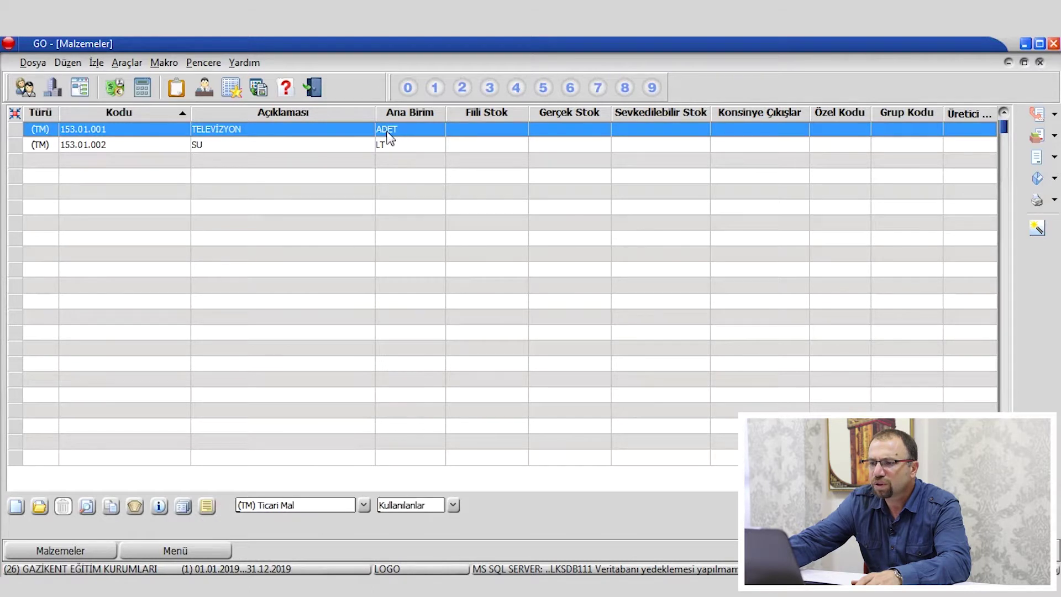
pyautogui.click(397, 147)
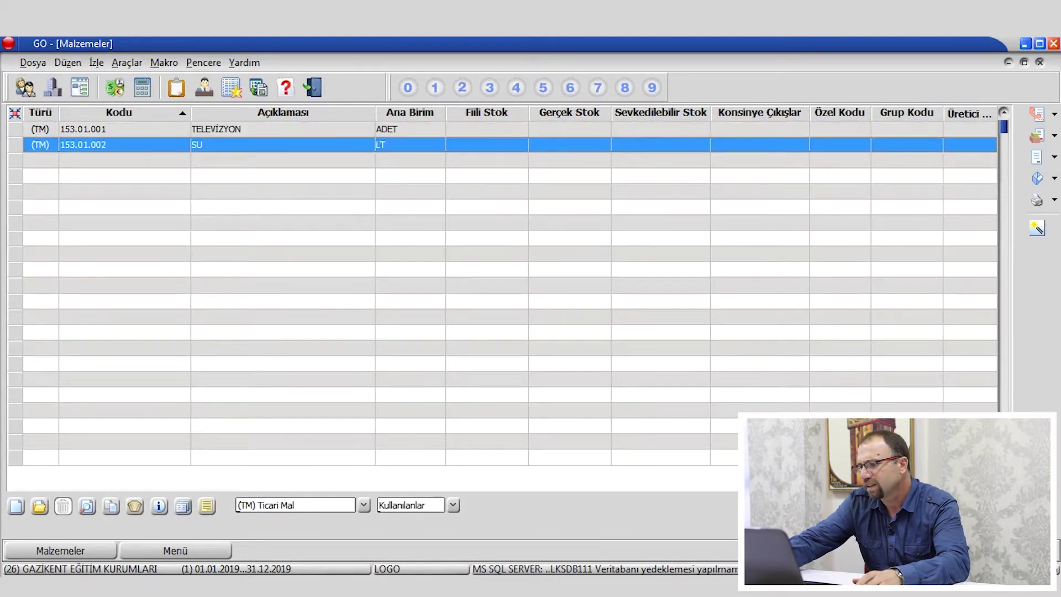
pyautogui.press('Escape')
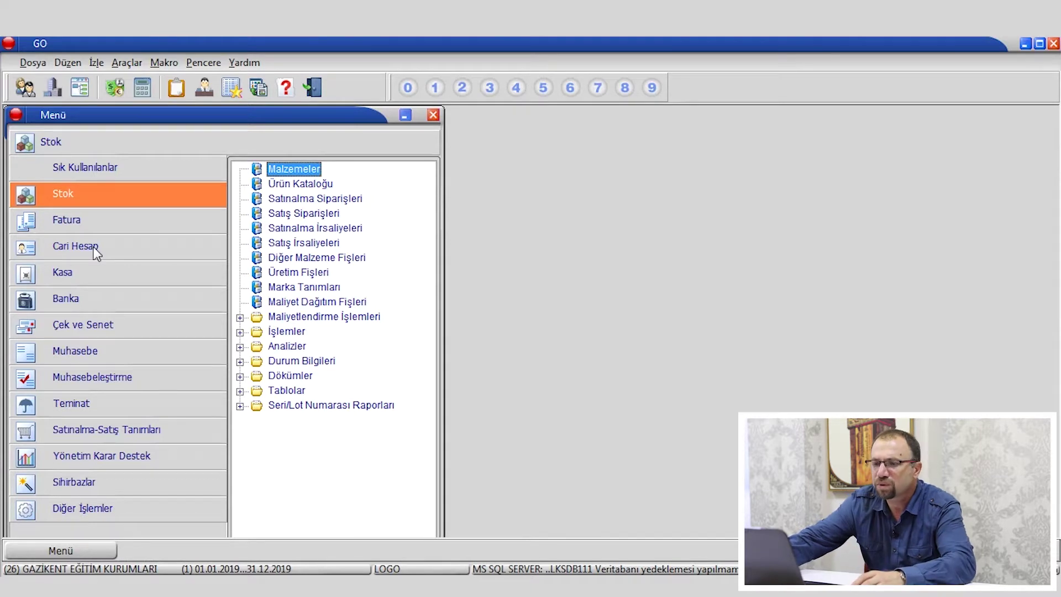
# In Cari Hesaplar, add buyer account 120.01.001 titled with the customer's full name.
pyautogui.click(94, 248)
pyautogui.doubleClick(306, 171)
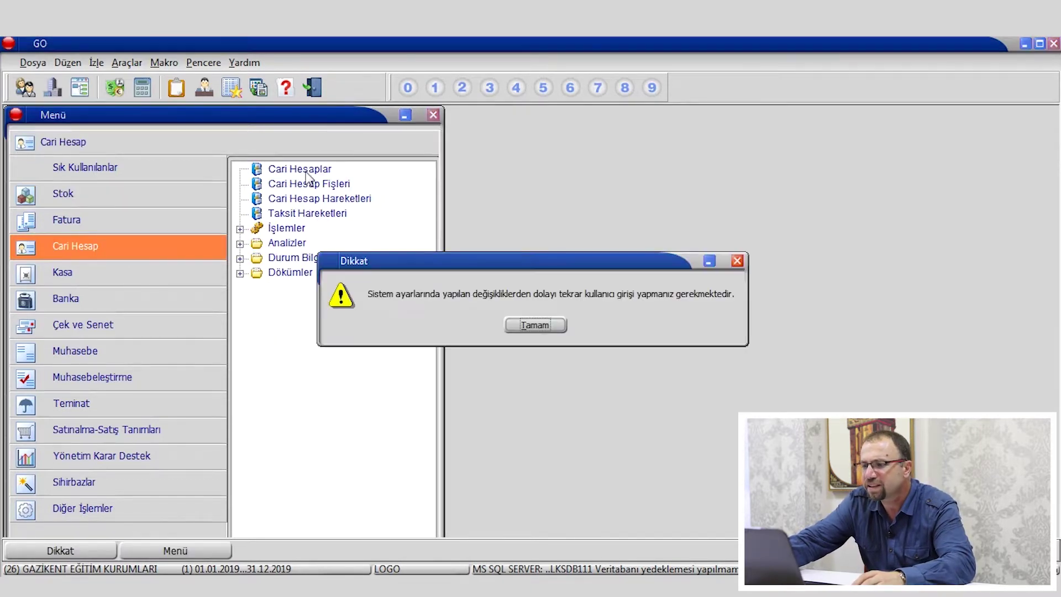
pyautogui.click(535, 323)
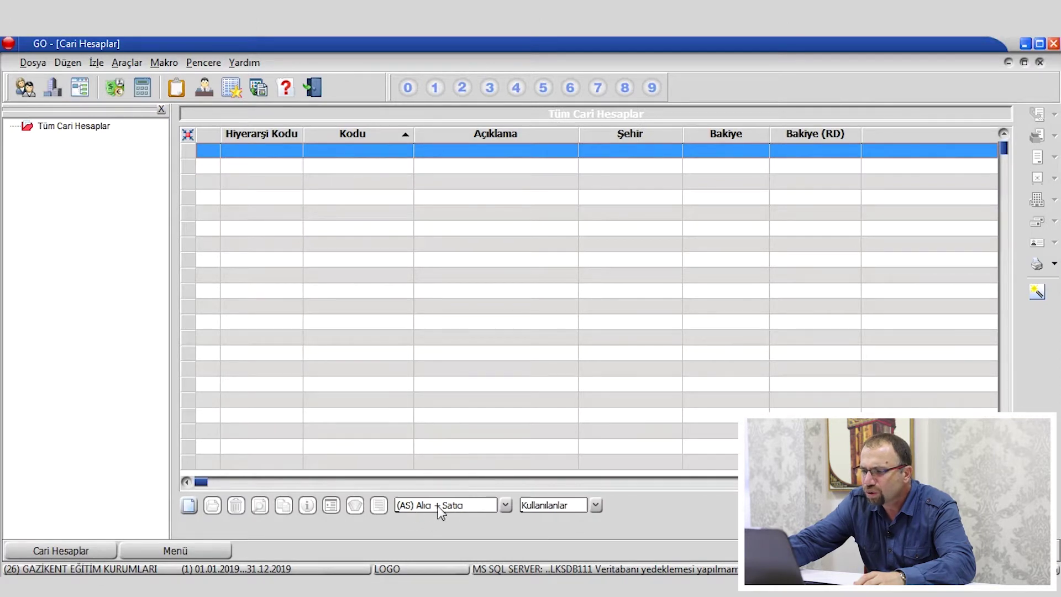
pyautogui.rightClick(338, 207)
pyautogui.click(367, 211)
pyautogui.click(554, 327)
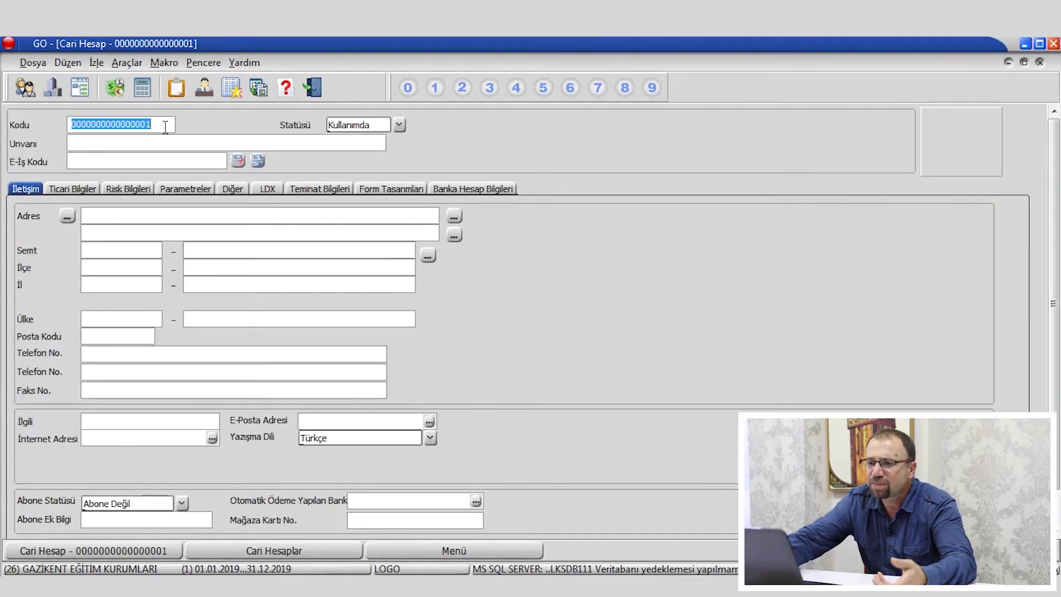
pyautogui.write('120.*')
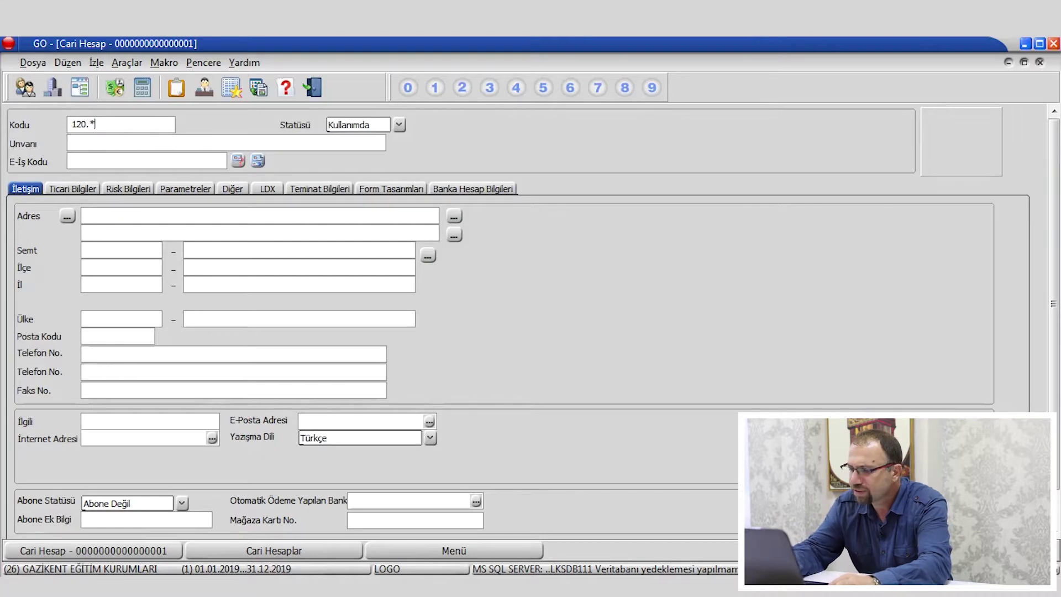
pyautogui.press('BackSpace')
pyautogui.write('01')
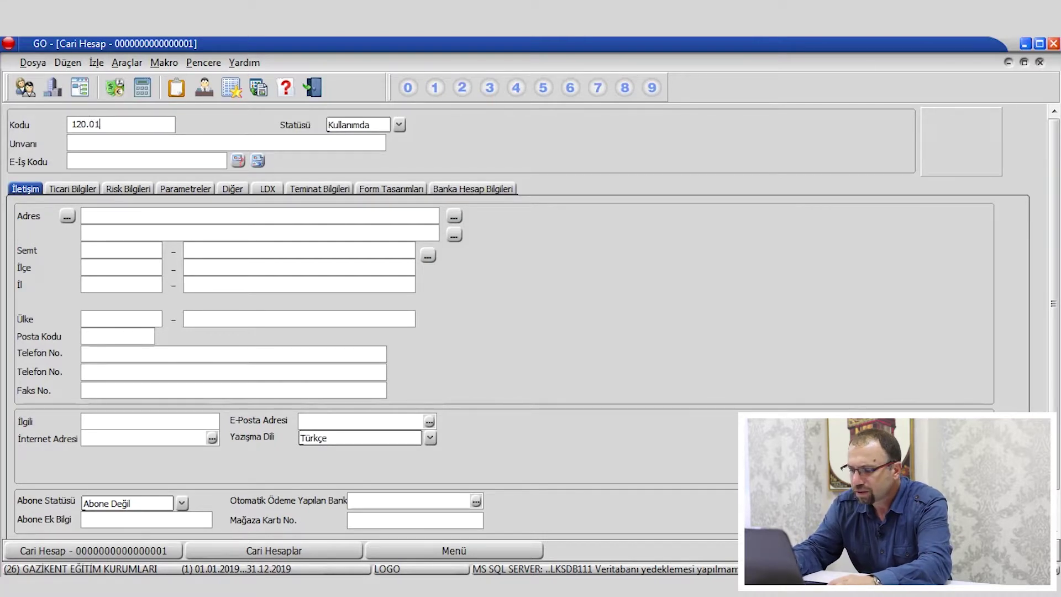
pyautogui.write('.001')
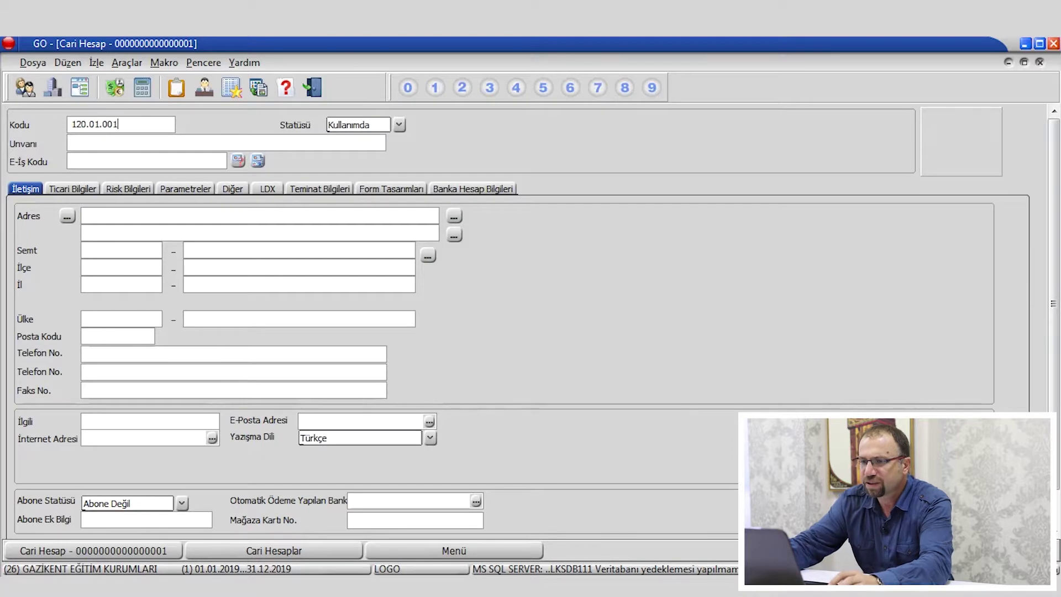
pyautogui.click(167, 143)
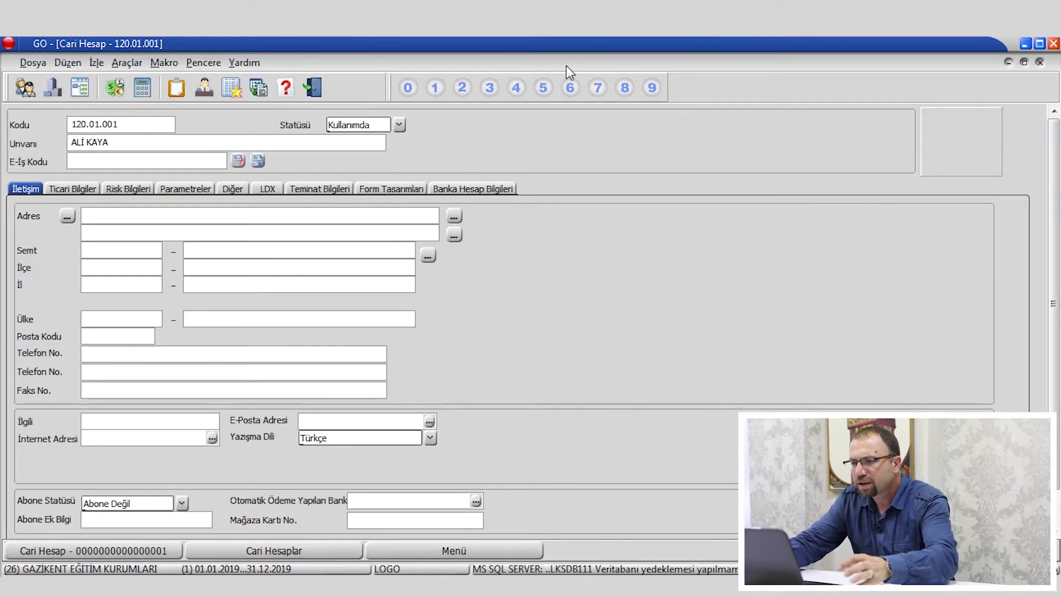
pyautogui.hotkey('ctrl', 's')
# Start another new current account card.
pyautogui.rightClick(419, 235)
pyautogui.click(441, 246)
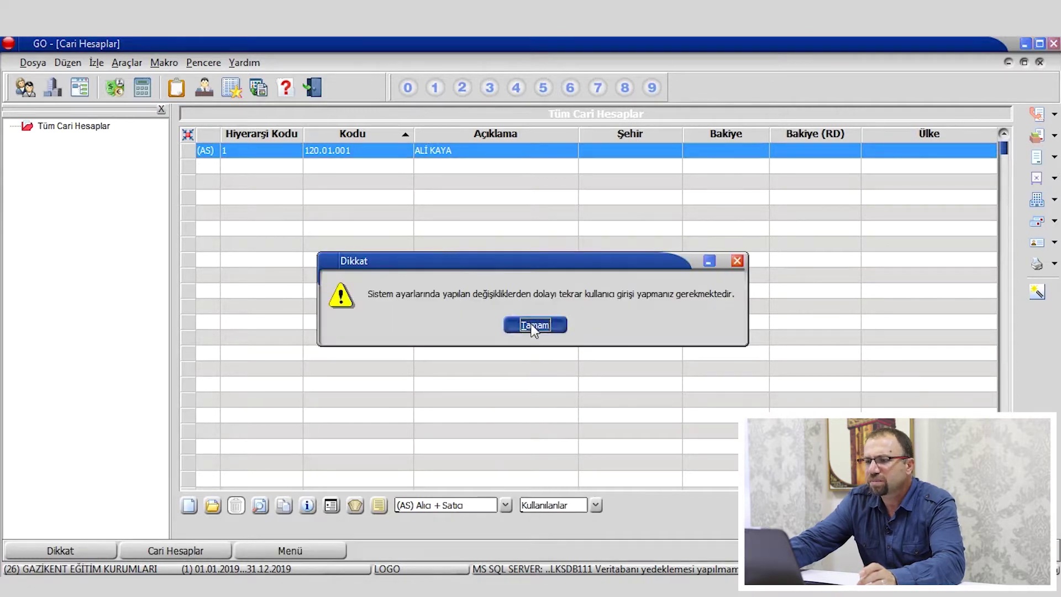
pyautogui.click(533, 324)
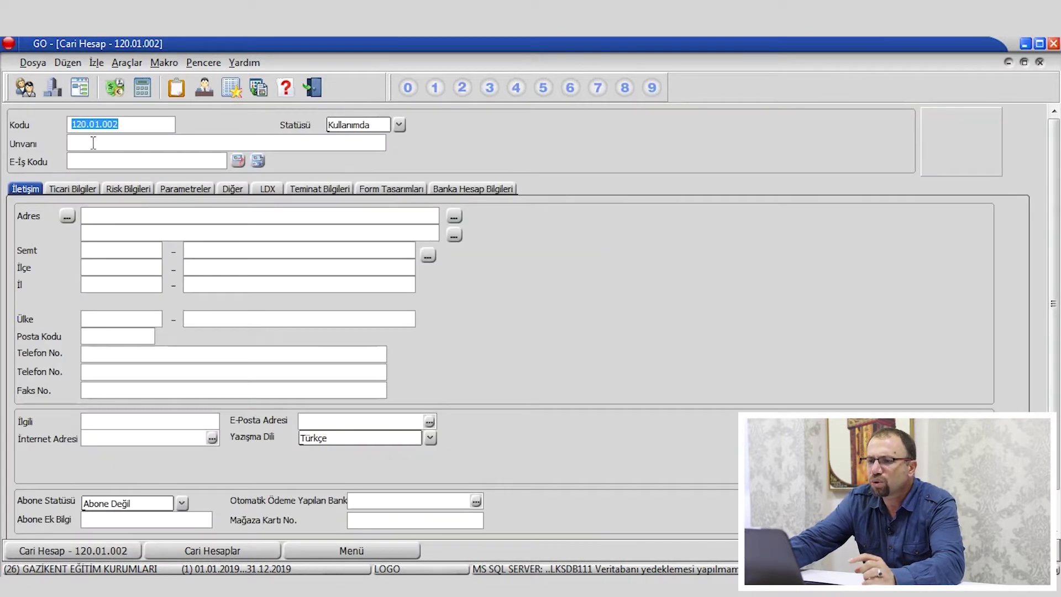
# Give the account code 320.01.001 and title OBA MAKARNA A.Ş, and save it.
pyautogui.click(98, 142)
pyautogui.click(133, 125)
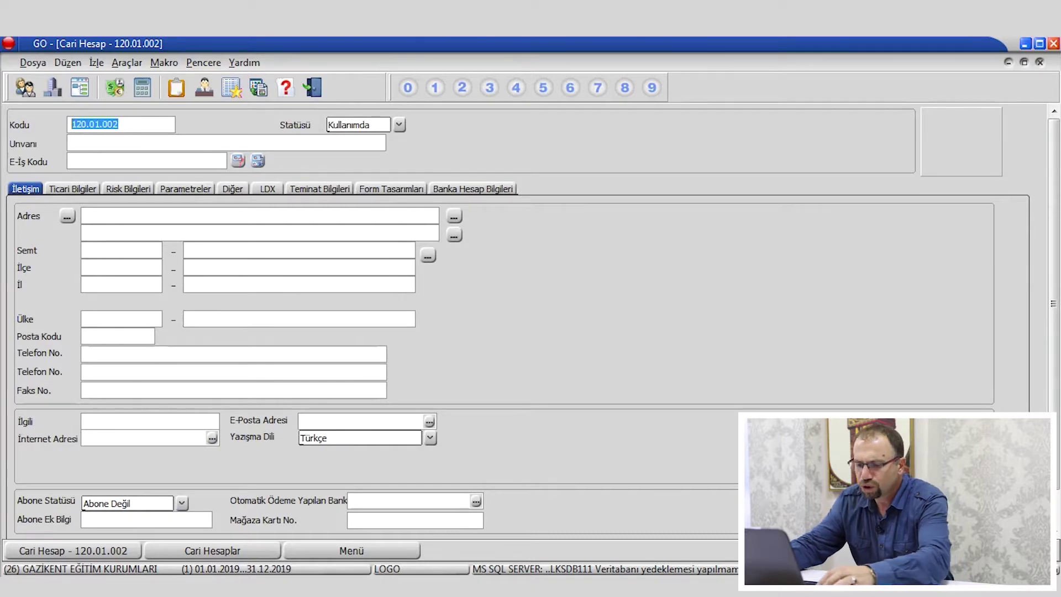
pyautogui.write('320')
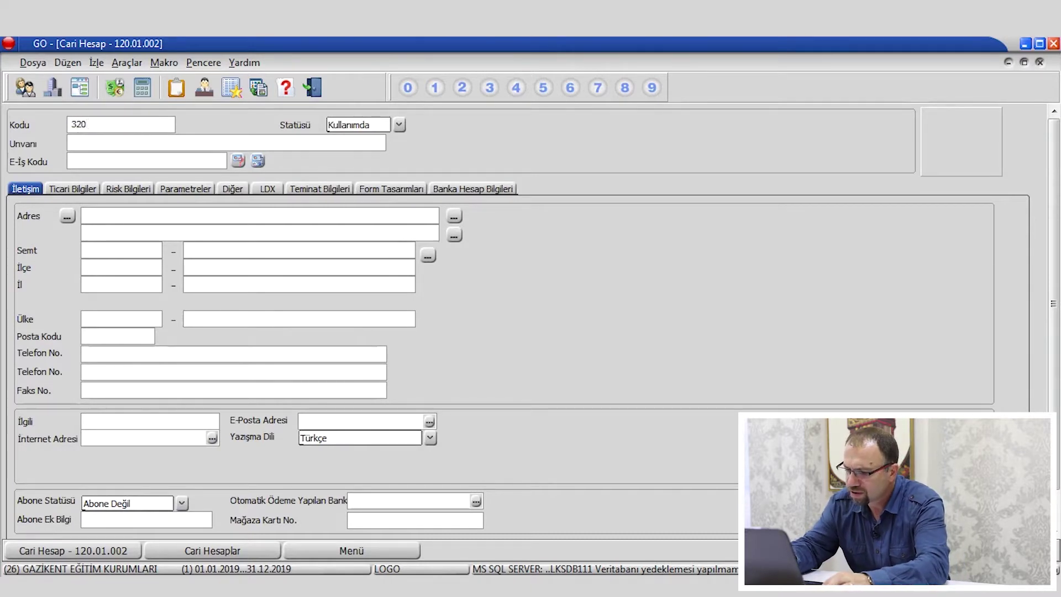
pyautogui.write('.01.001')
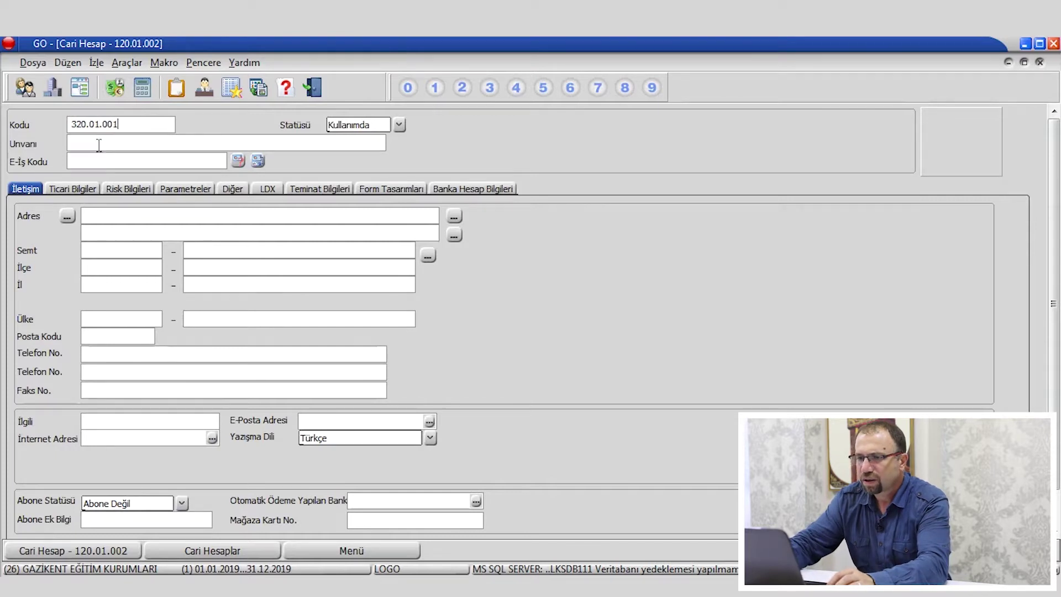
pyautogui.write('OBA MAKARNA A')
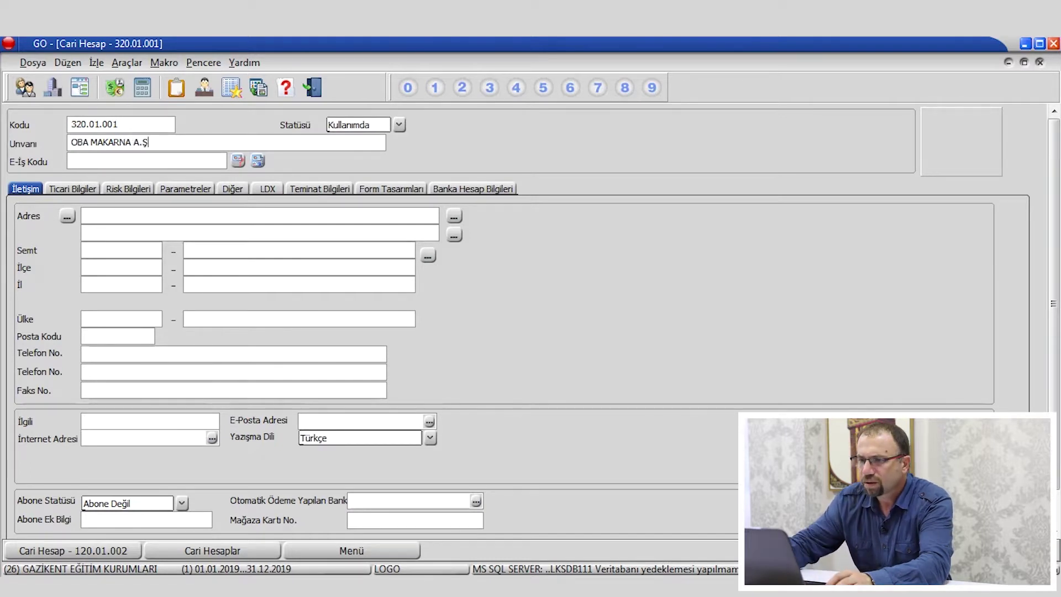
pyautogui.write('.Ş')
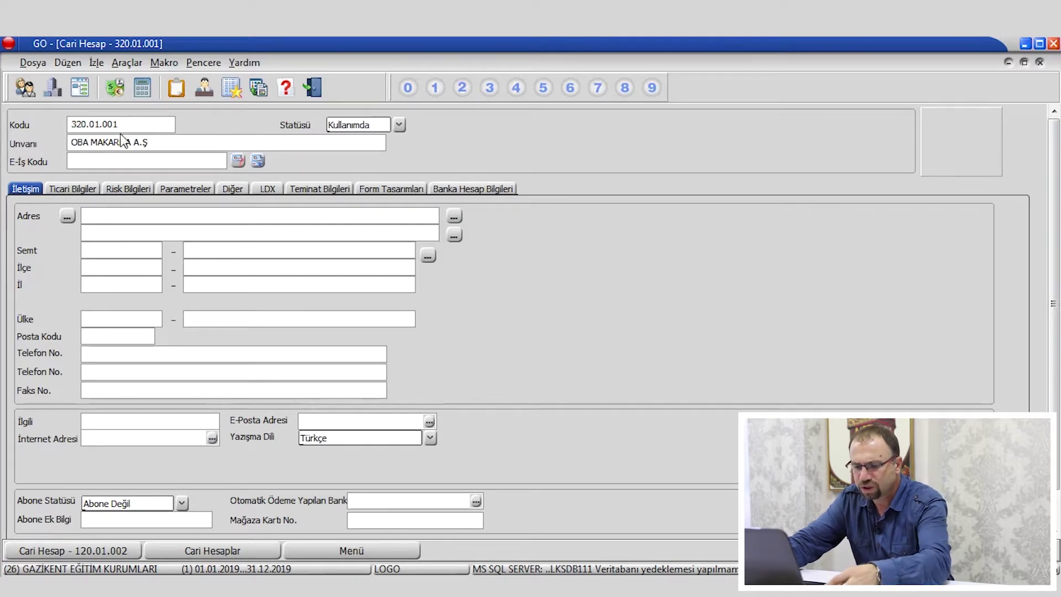
pyautogui.hotkey('ctrl', 's')
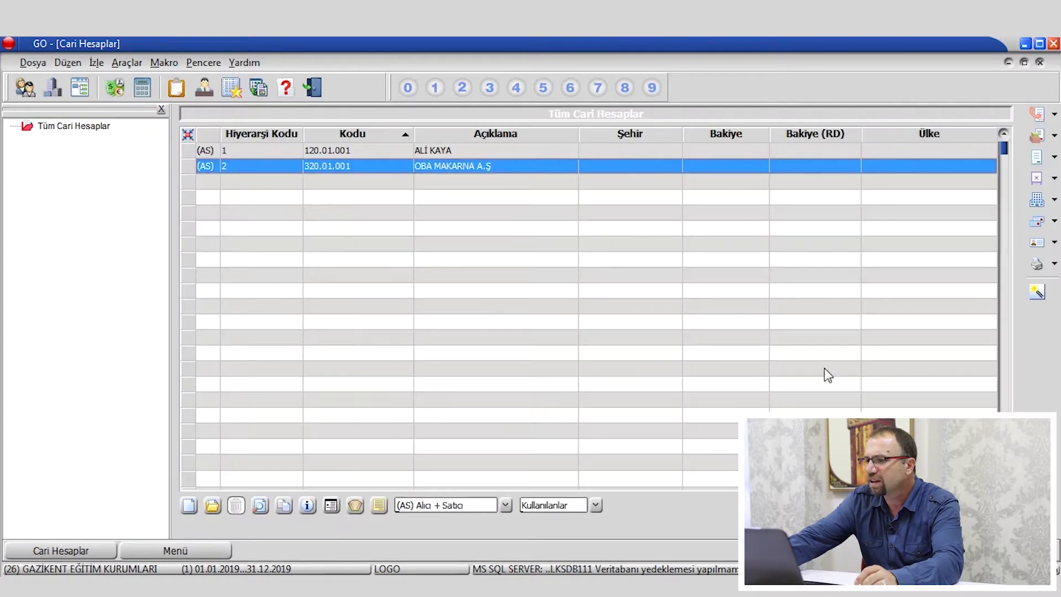
# Check both account rows and close the current accounts list.
pyautogui.click(447, 151)
pyautogui.click(451, 166)
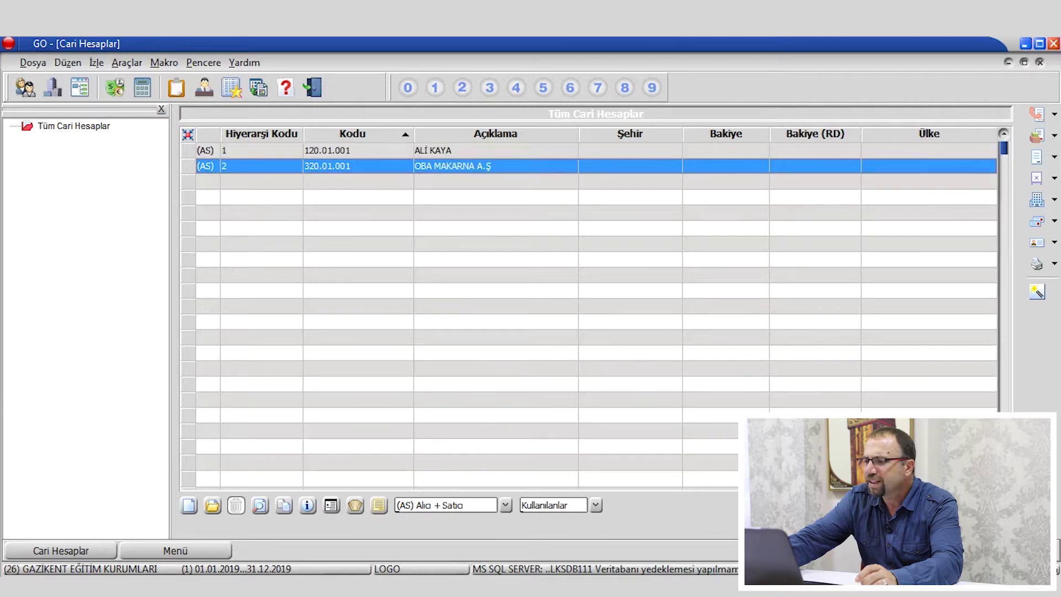
pyautogui.press('Escape')
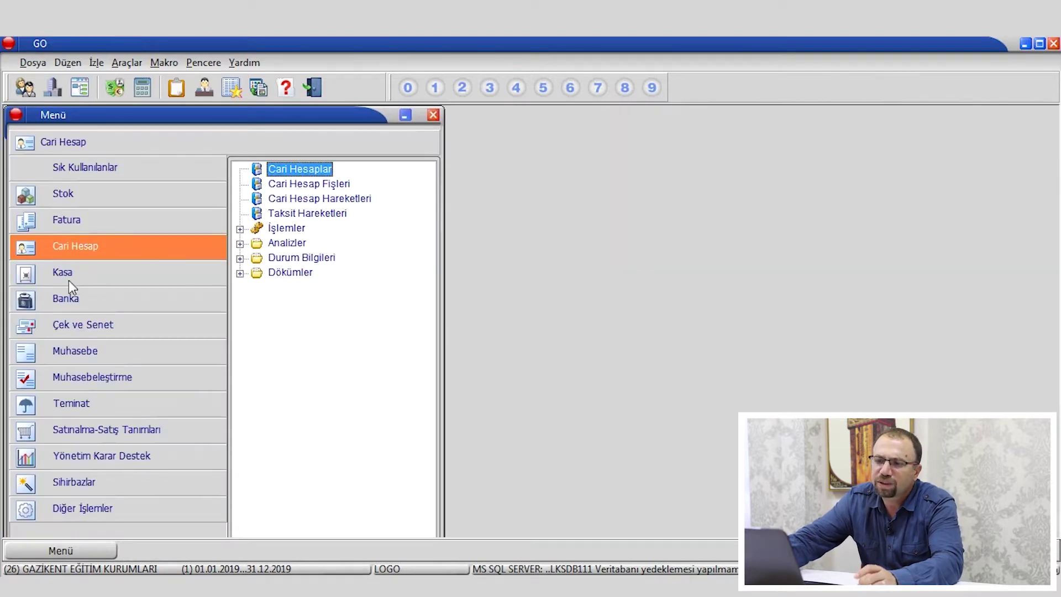
# Browse the Kasa, Fatura, Banka and Cari Hesap module menus.
pyautogui.click(73, 275)
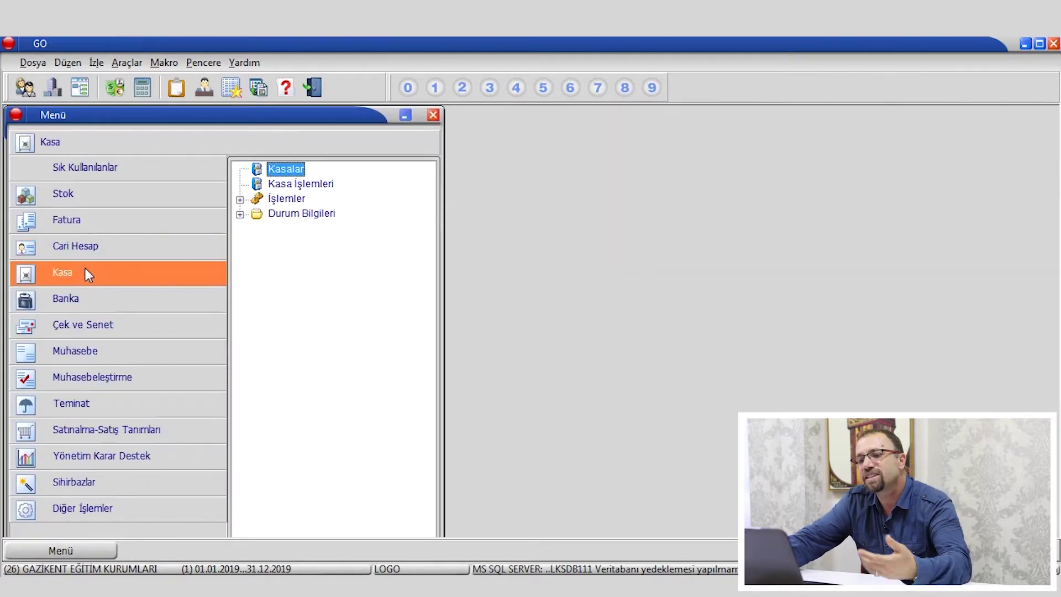
pyautogui.click(93, 225)
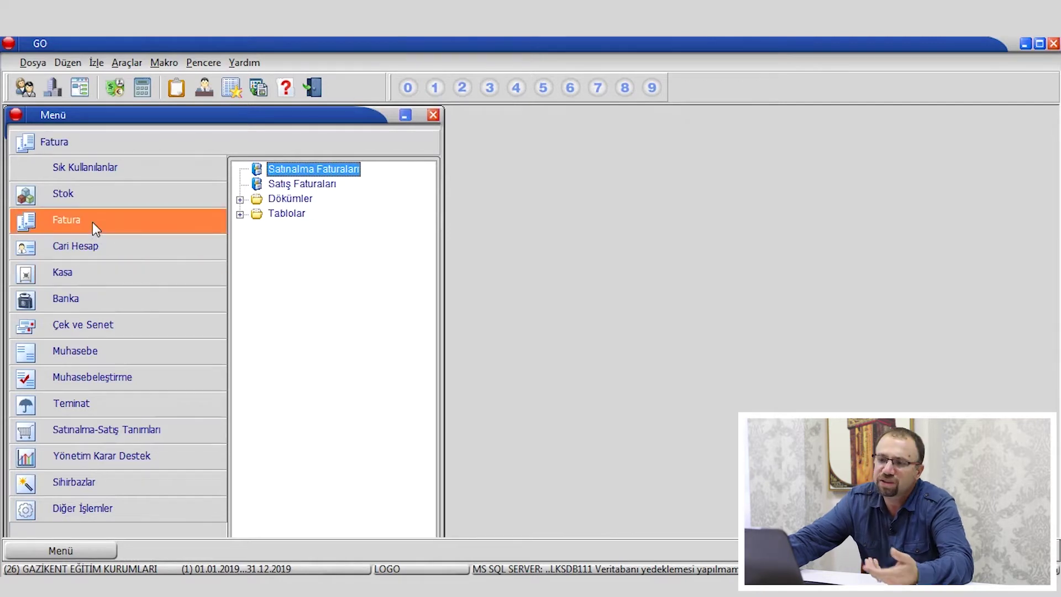
pyautogui.click(86, 307)
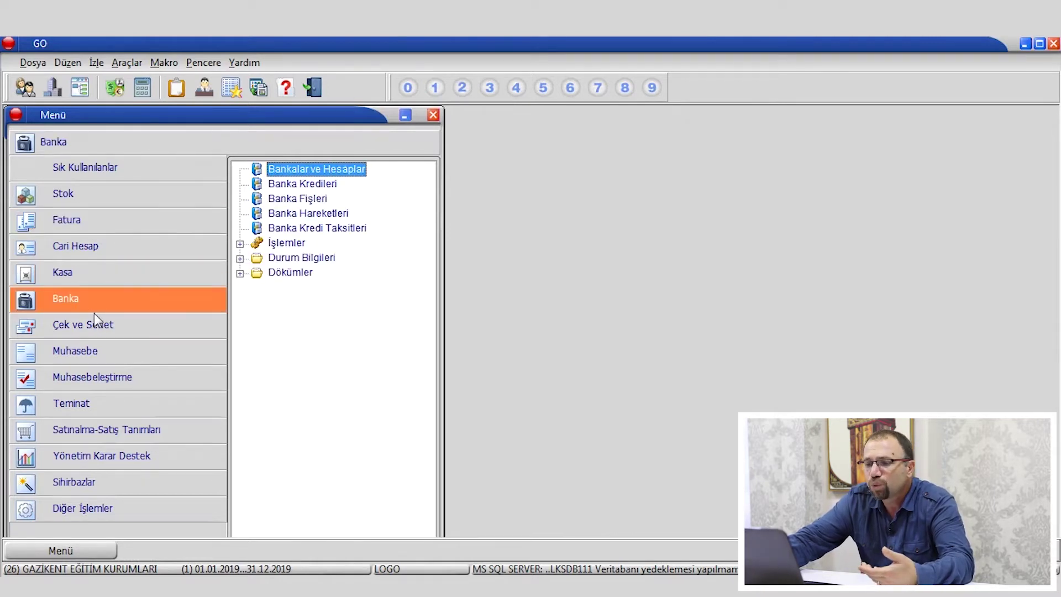
pyautogui.click(98, 249)
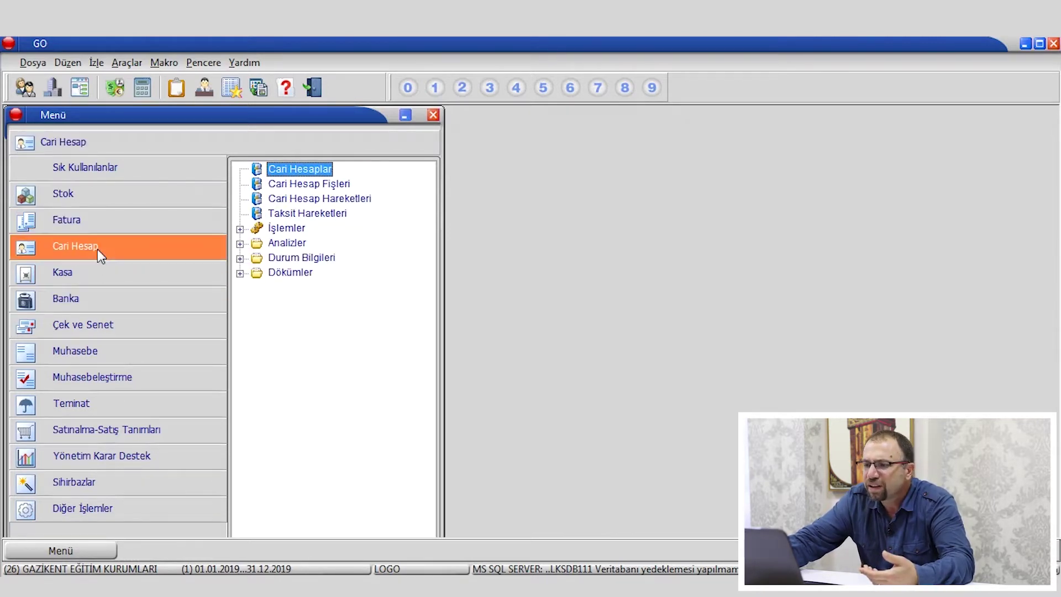
# Review the two accounts in Cari Hesaplar, close it, and show the Kasa menu.
pyautogui.doubleClick(308, 167)
pyautogui.click(535, 325)
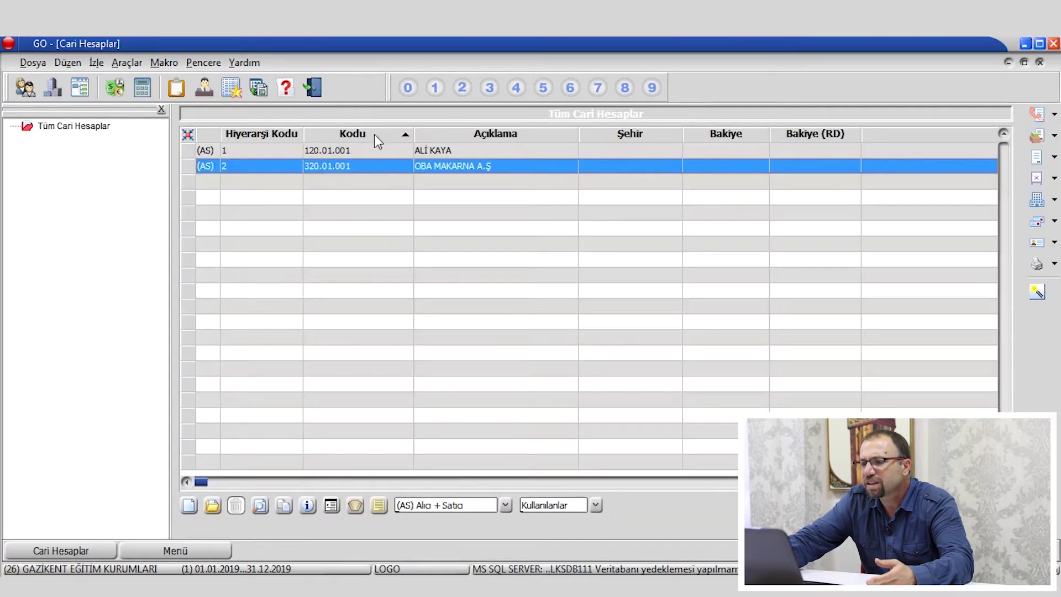
pyautogui.click(466, 149)
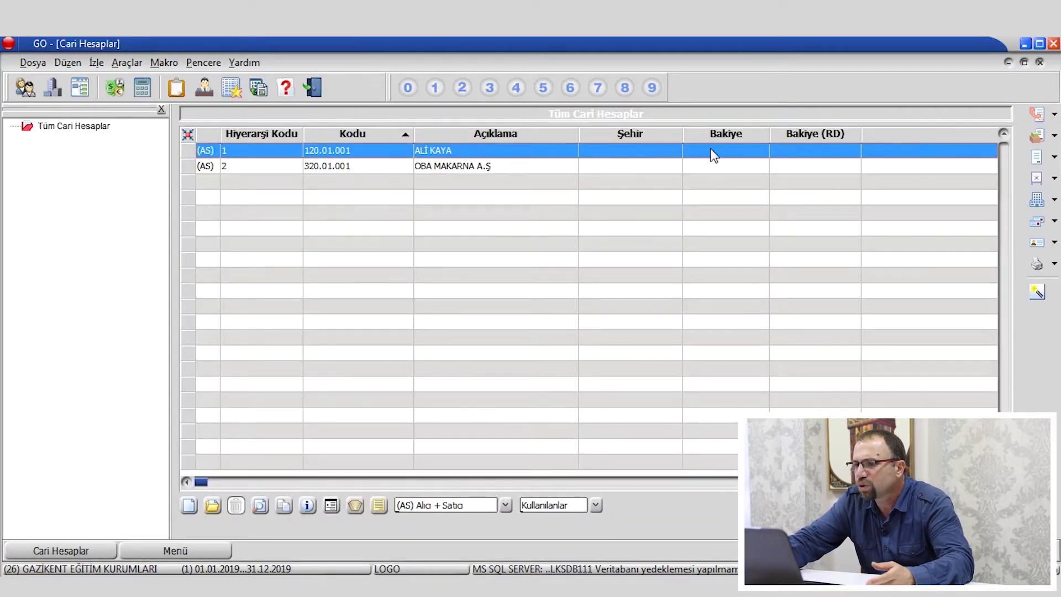
pyautogui.click(1042, 62)
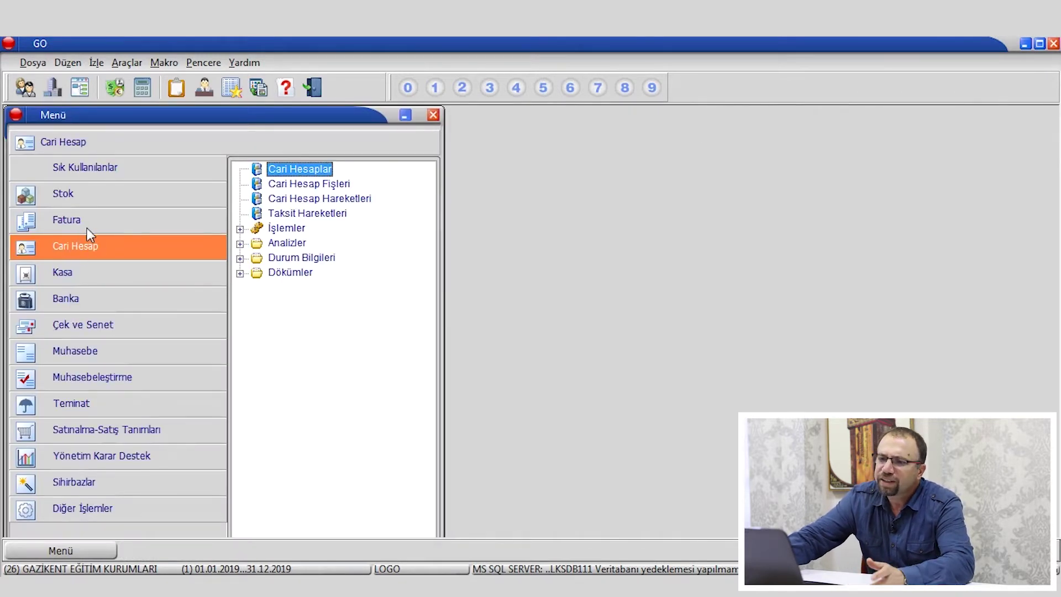
pyautogui.click(78, 276)
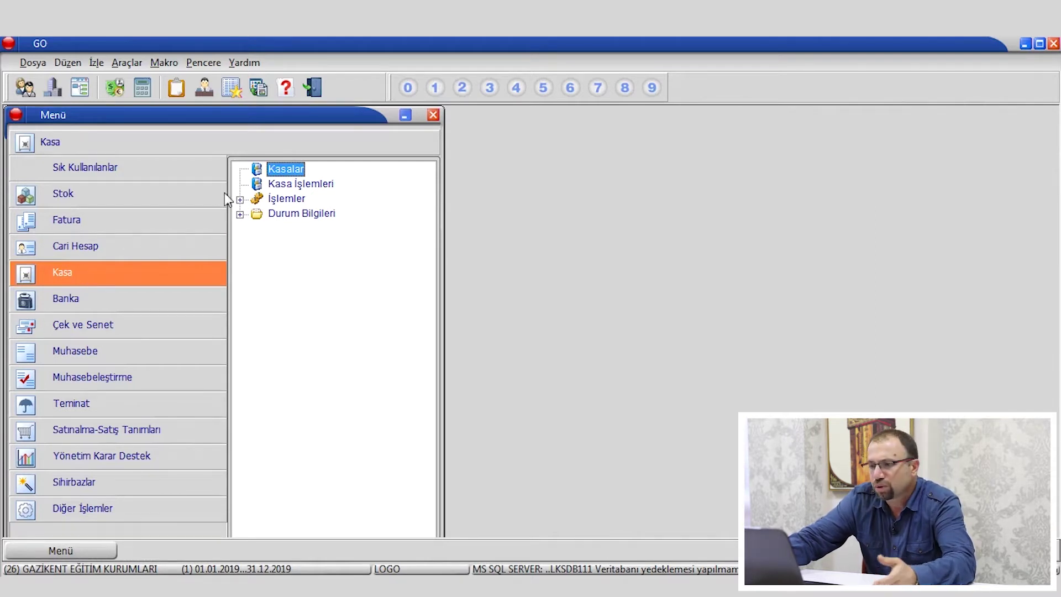
# In Kasalar, add and save register 100.01 named MERKEZ TL KASA, then close the list.
pyautogui.doubleClick(280, 177)
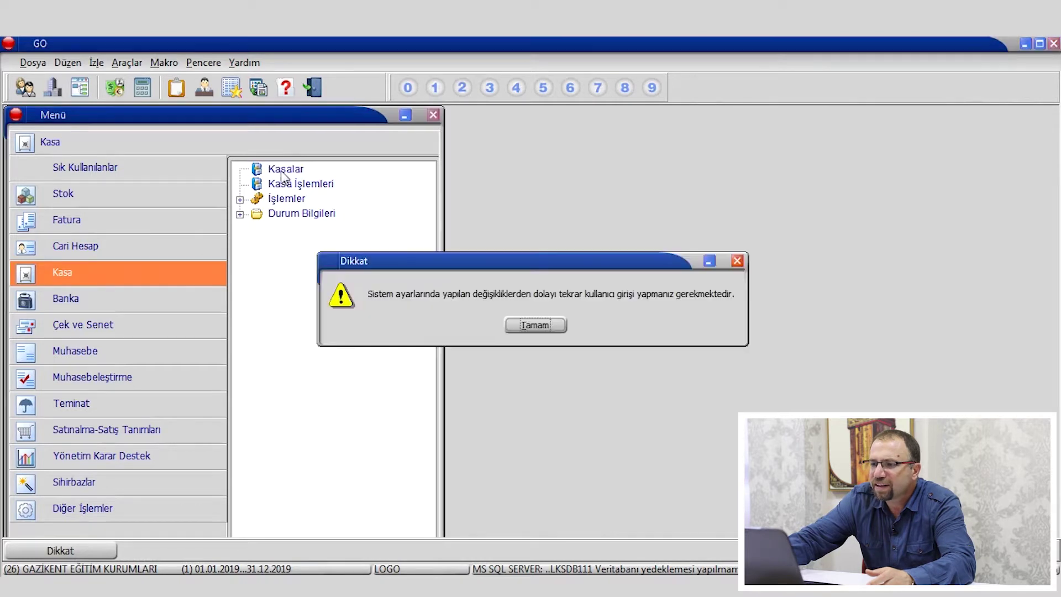
pyautogui.click(536, 326)
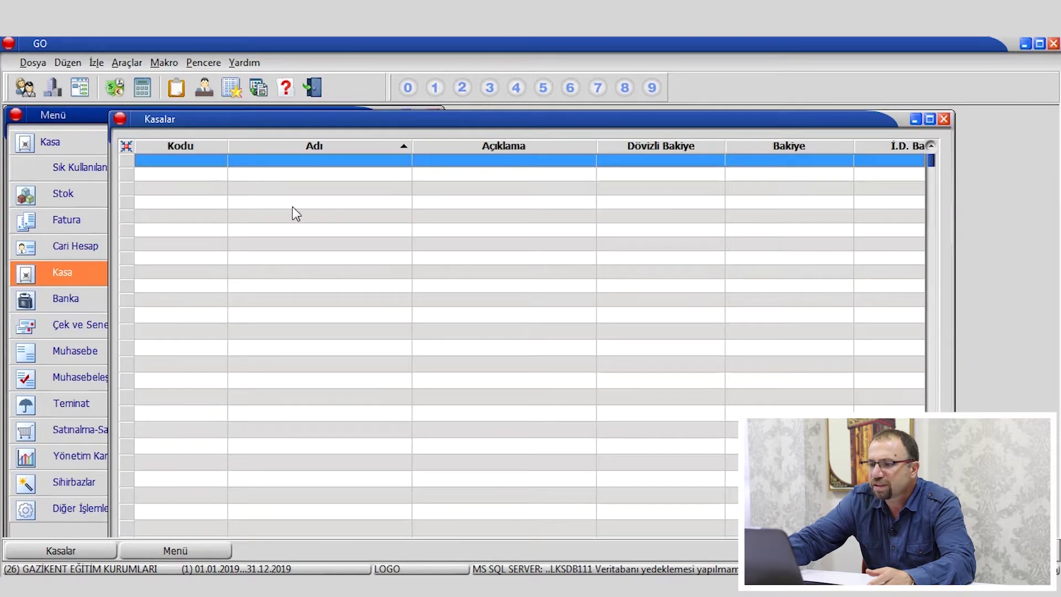
pyautogui.rightClick(333, 205)
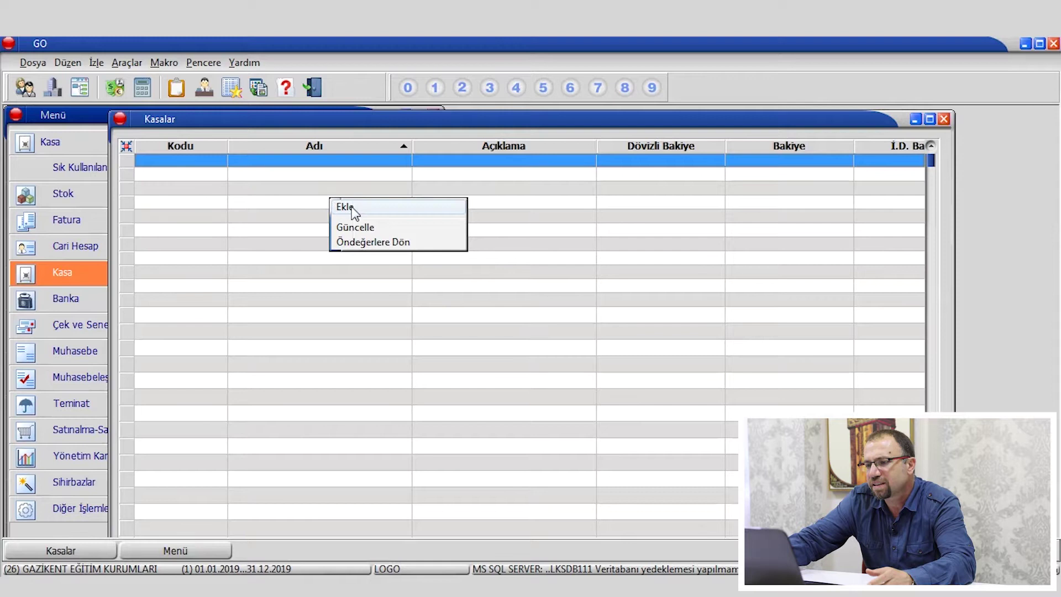
pyautogui.click(354, 209)
pyautogui.click(536, 325)
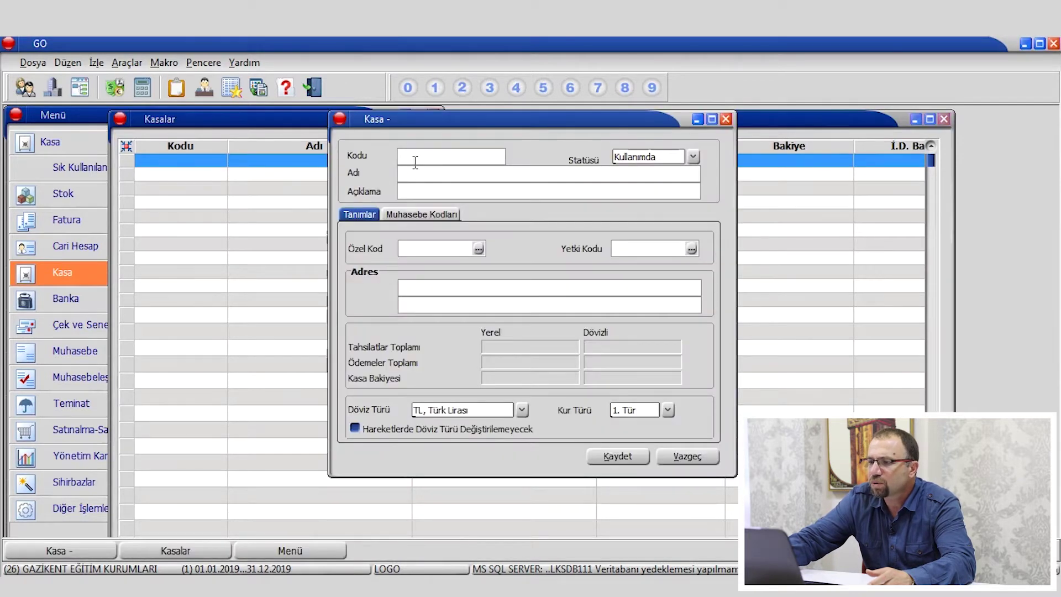
pyautogui.write('100.01')
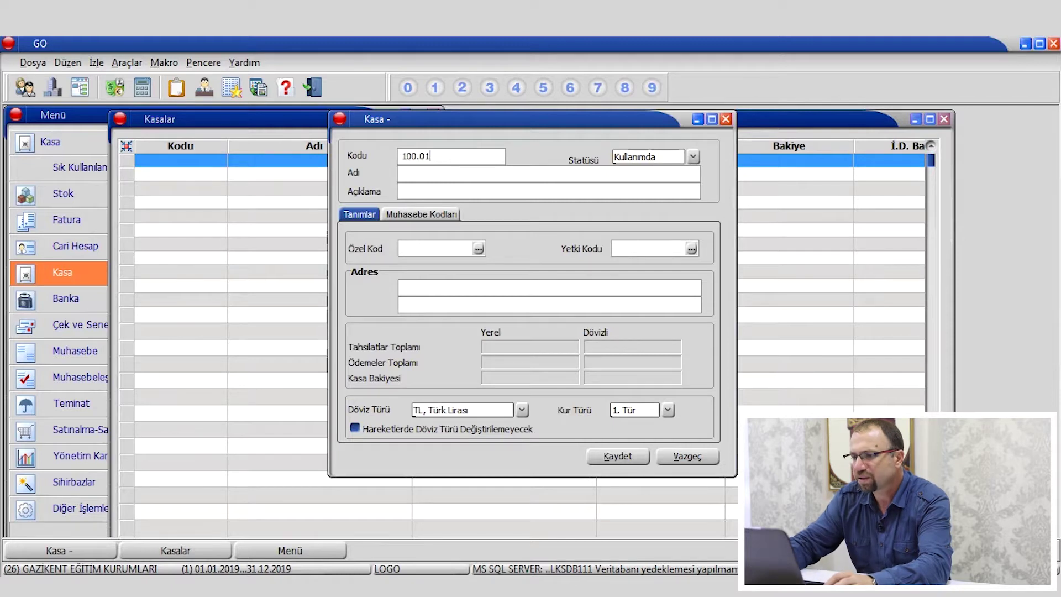
pyautogui.click(429, 174)
pyautogui.write('MERKEZ TL KASA')
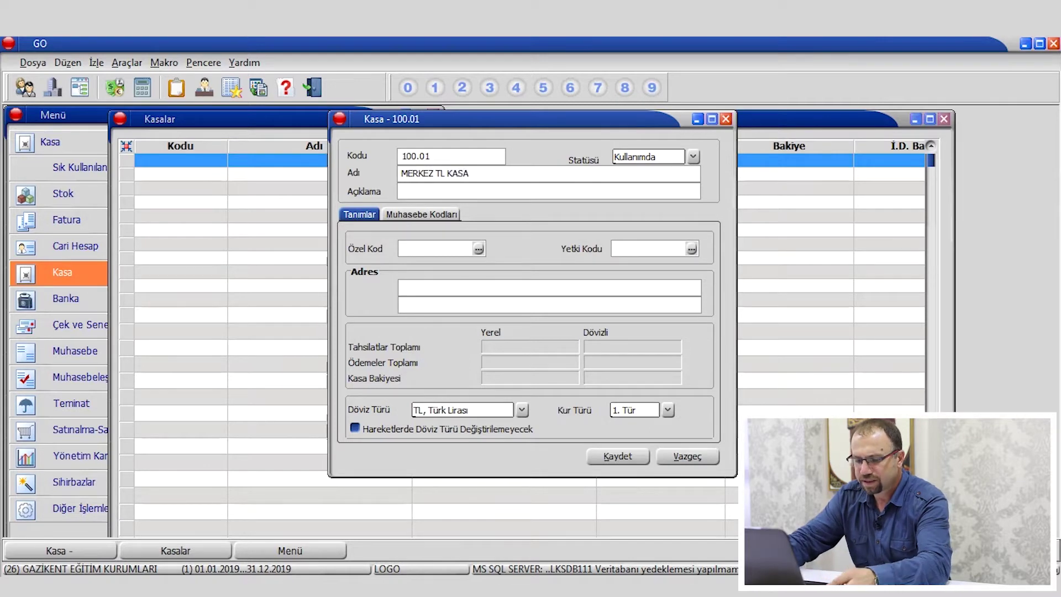
pyautogui.hotkey('alt', 'k')
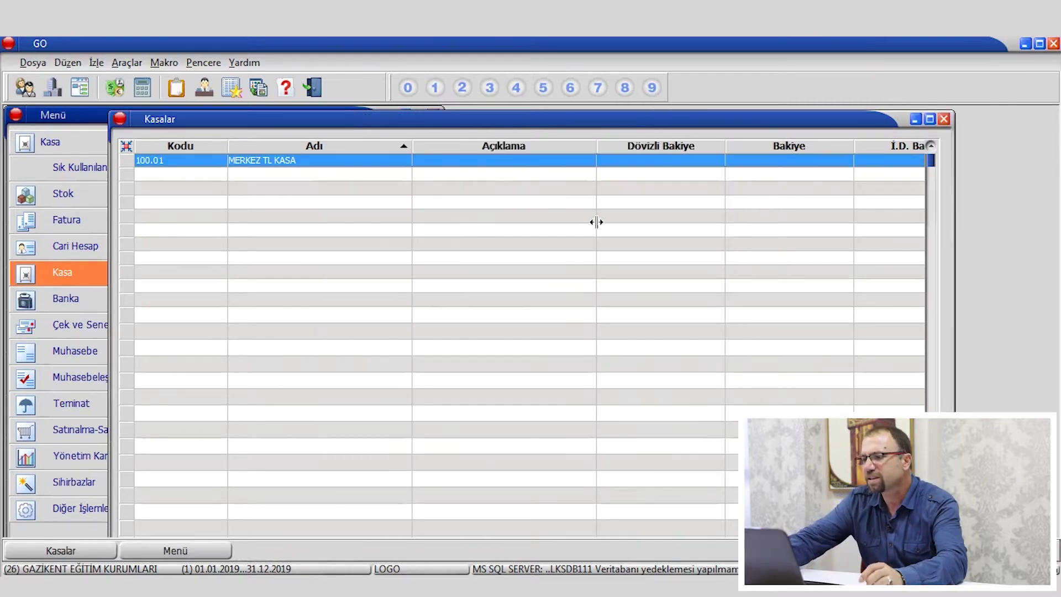
pyautogui.click(947, 121)
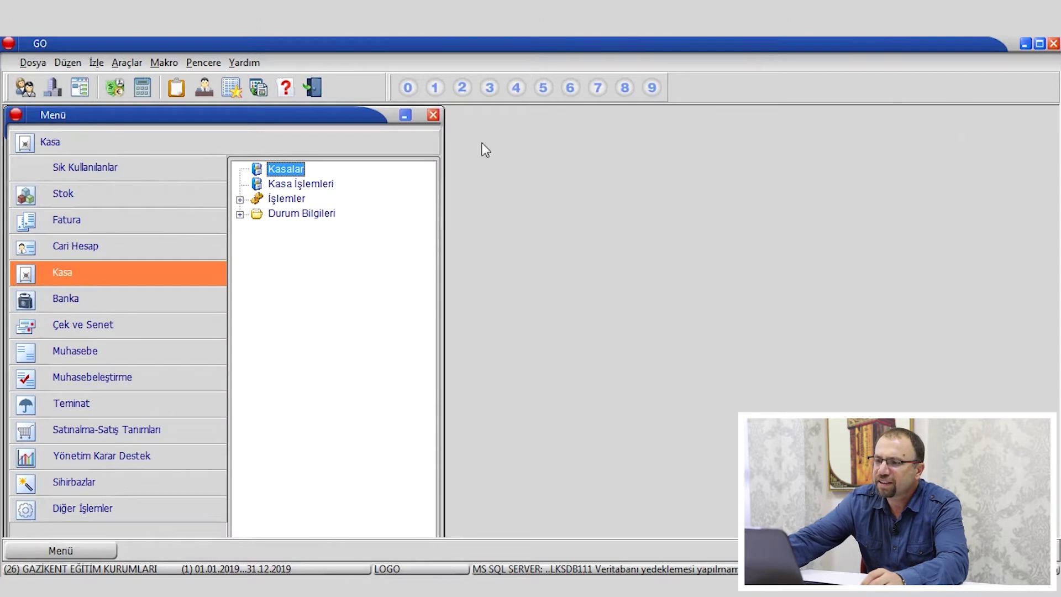
# Open Kasa İşlemleri and show the transactions of MERKEZ TL KASA.
pyautogui.click(300, 188)
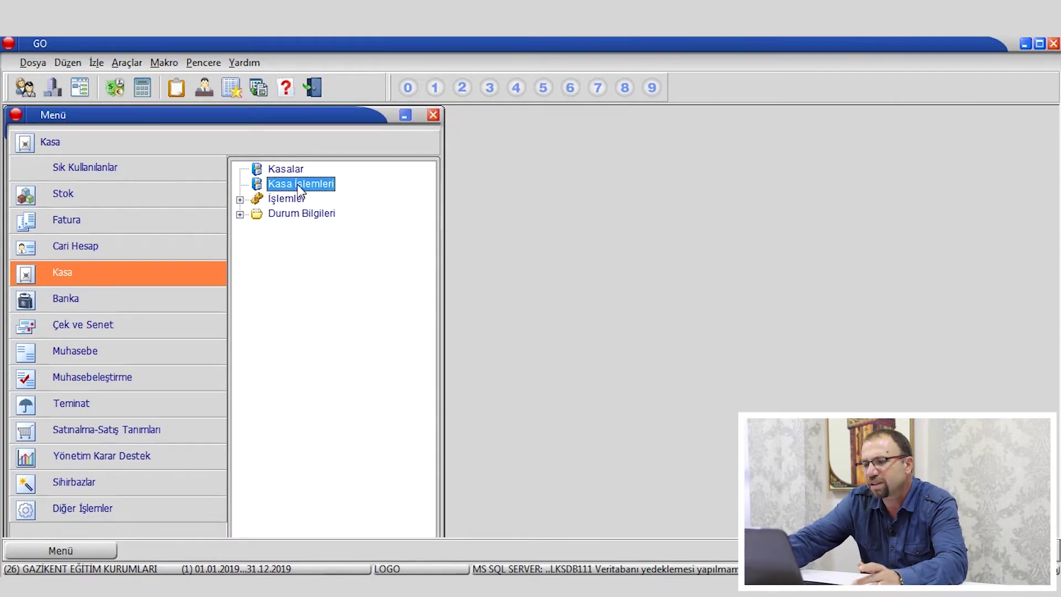
pyautogui.doubleClick(301, 188)
pyautogui.click(528, 328)
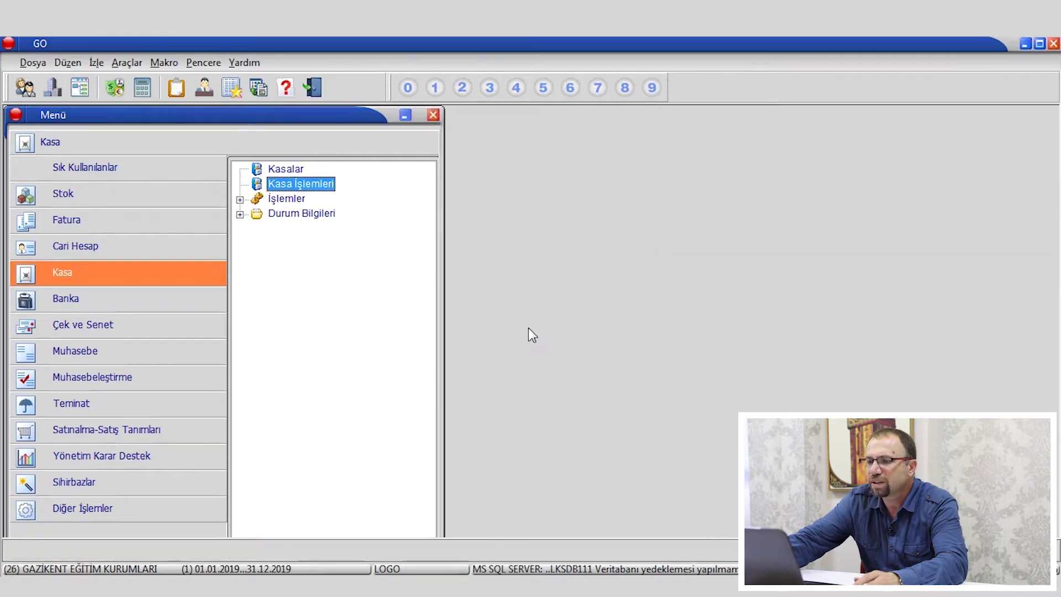
pyautogui.rightClick(303, 167)
pyautogui.click(326, 176)
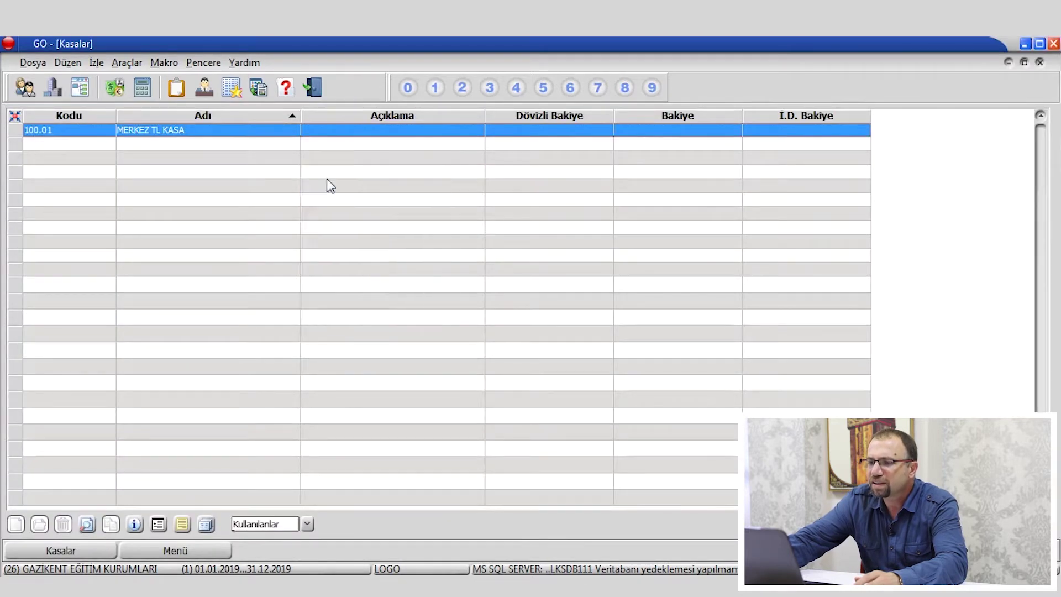
# Add a new Cari Hesap İşlemleri > Cari Hesap Tahsilat transaction.
pyautogui.rightClick(357, 221)
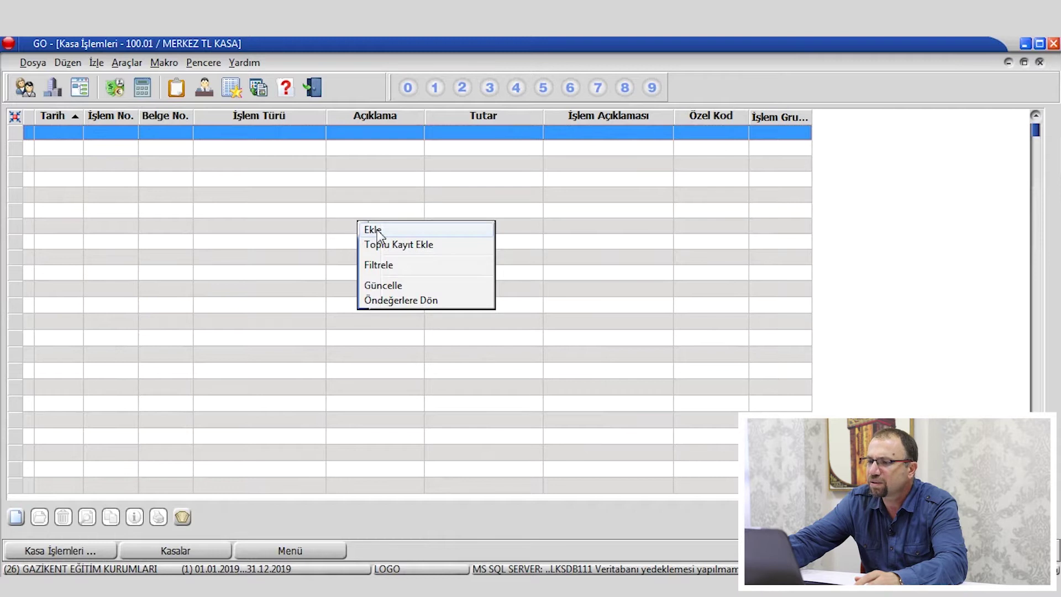
pyautogui.click(376, 229)
pyautogui.moveTo(579, 315)
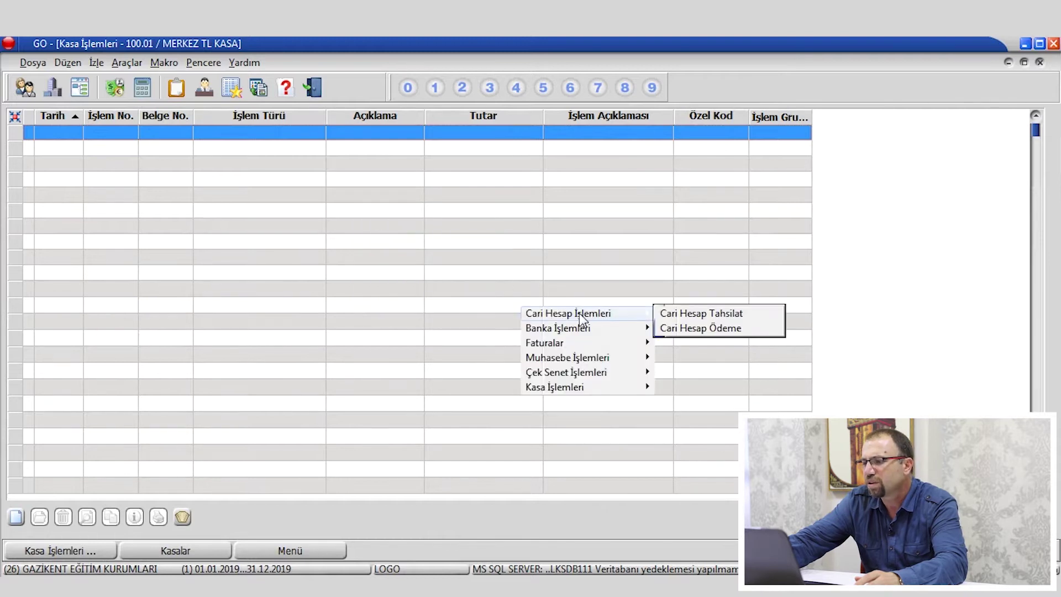
pyautogui.click(722, 313)
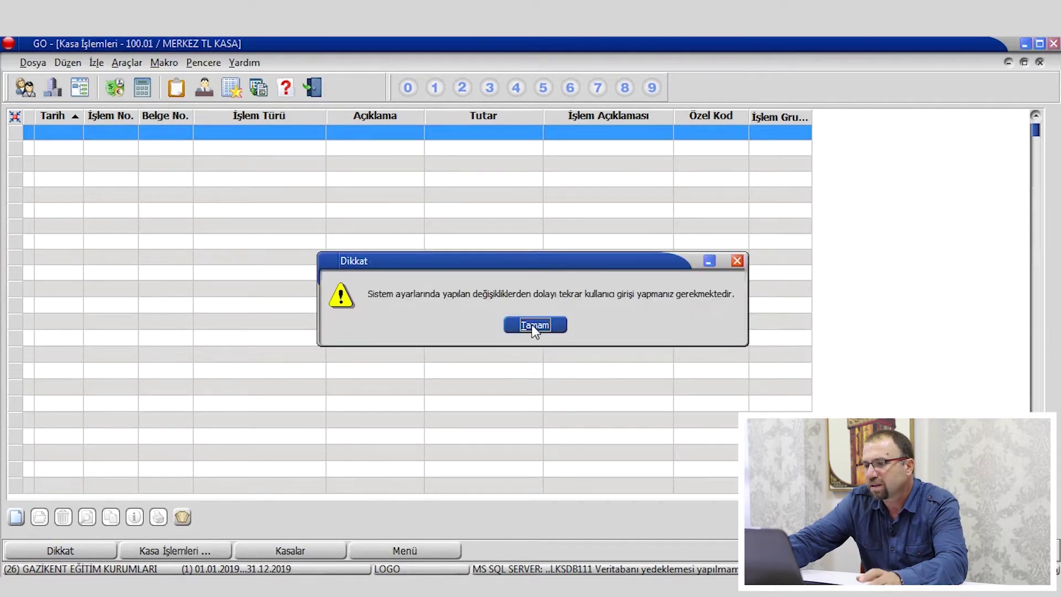
# Collect 1000 TL from the customer's 120-group account and save the collection.
pyautogui.click(533, 325)
pyautogui.click(454, 348)
pyautogui.click(462, 331)
pyautogui.write('120')
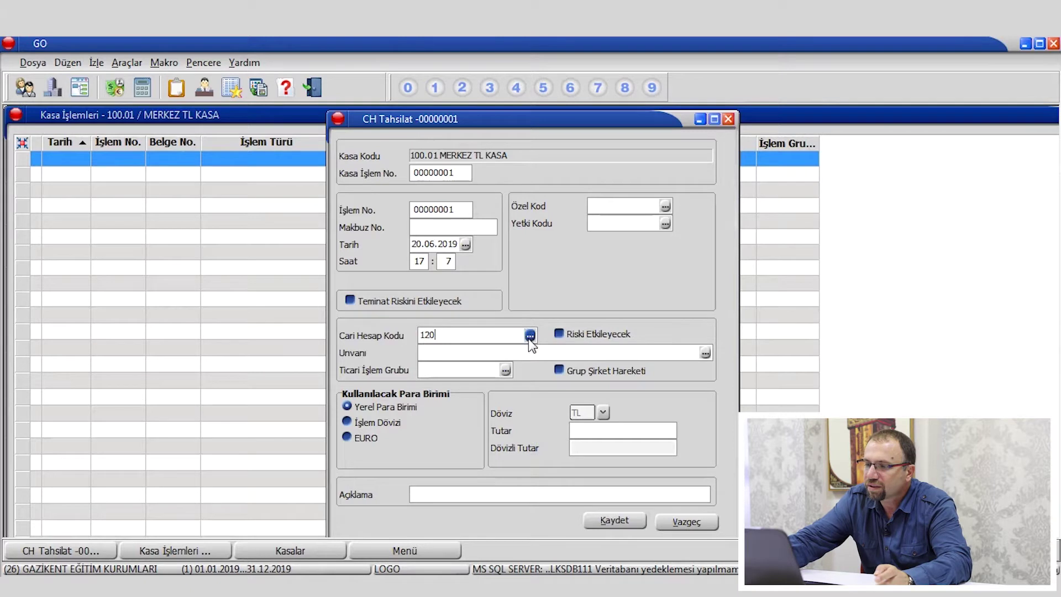
pyautogui.click(530, 335)
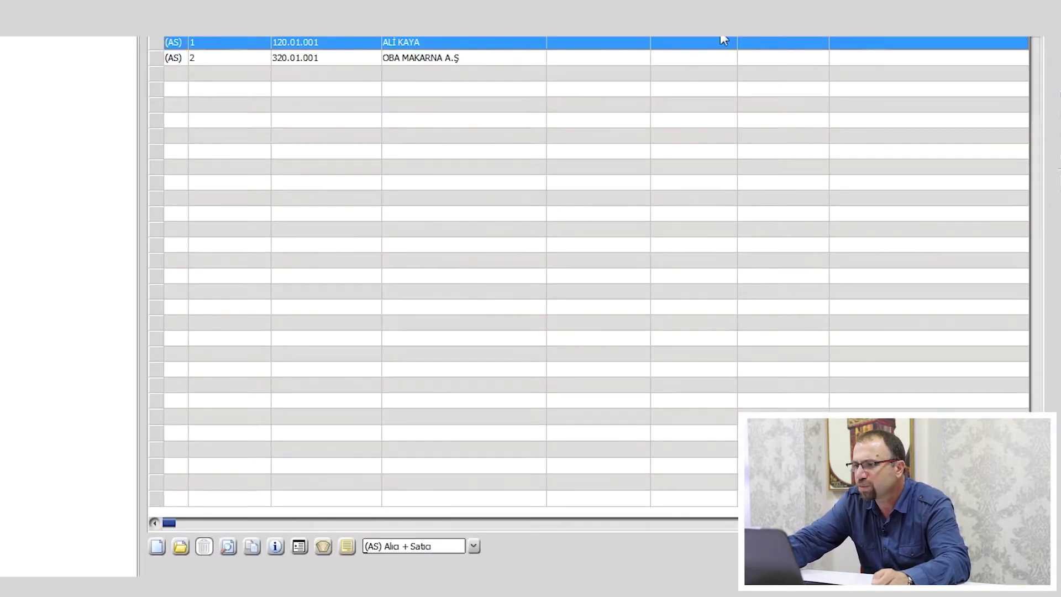
pyautogui.doubleClick(437, 45)
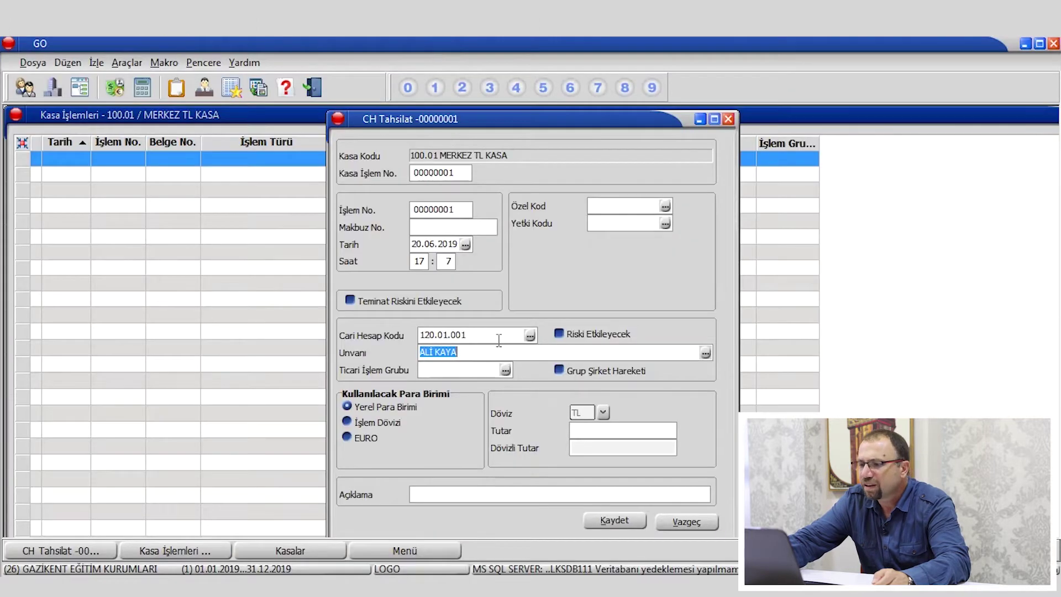
pyautogui.click(622, 432)
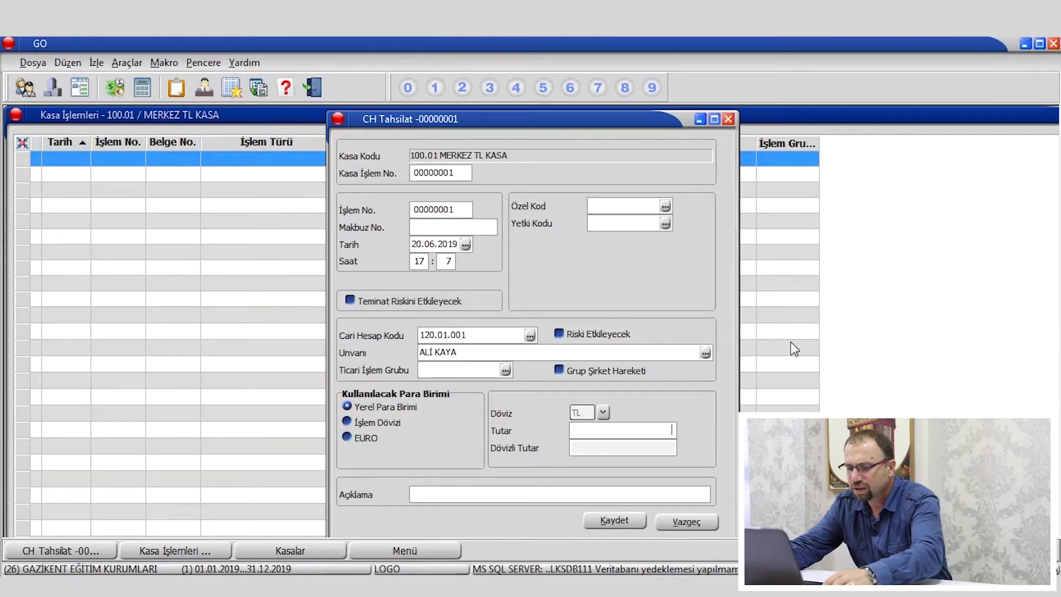
pyautogui.write('1000')
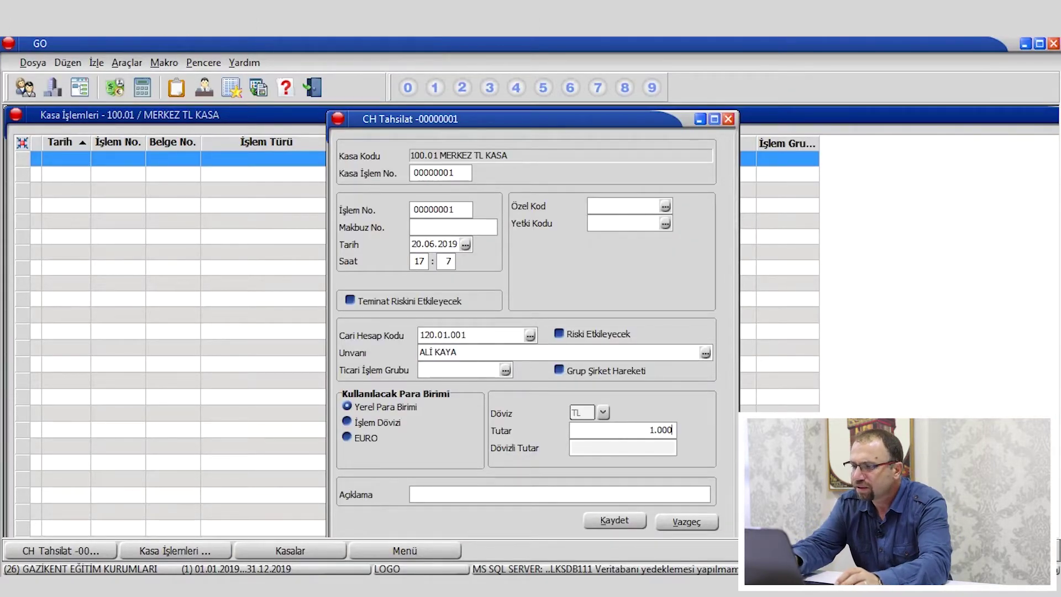
pyautogui.press('Tab')
pyautogui.click(614, 521)
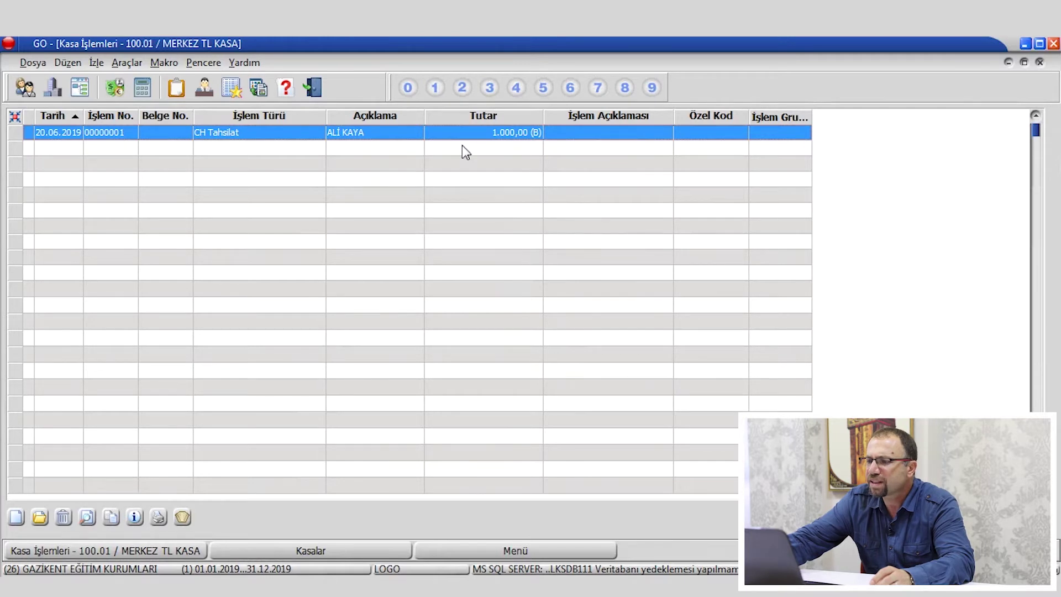
# Close the cash windows and reopen the Cari Hesaplar list.
pyautogui.press('Escape')
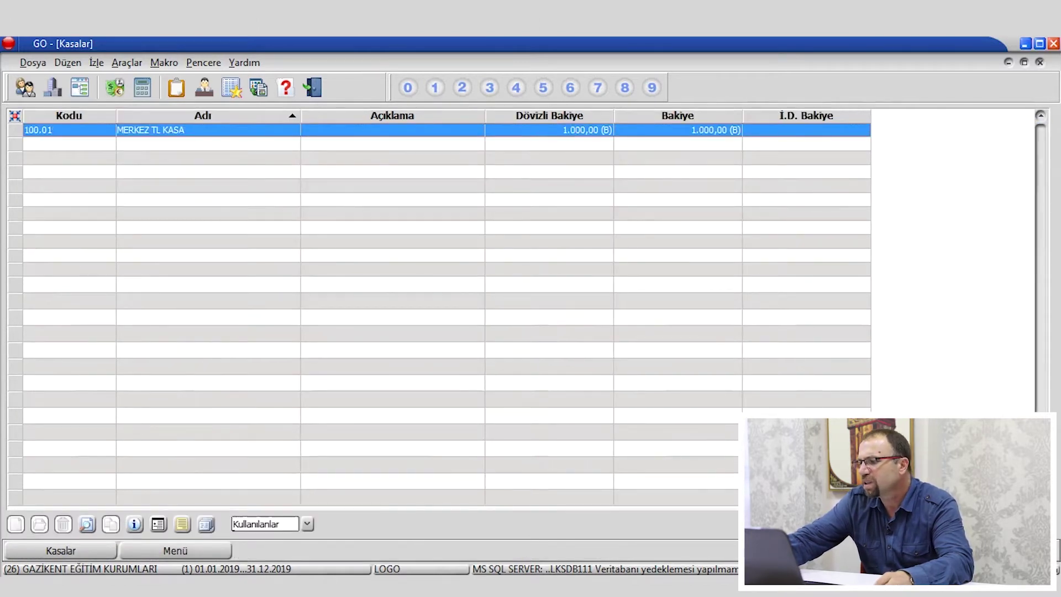
pyautogui.press('Escape')
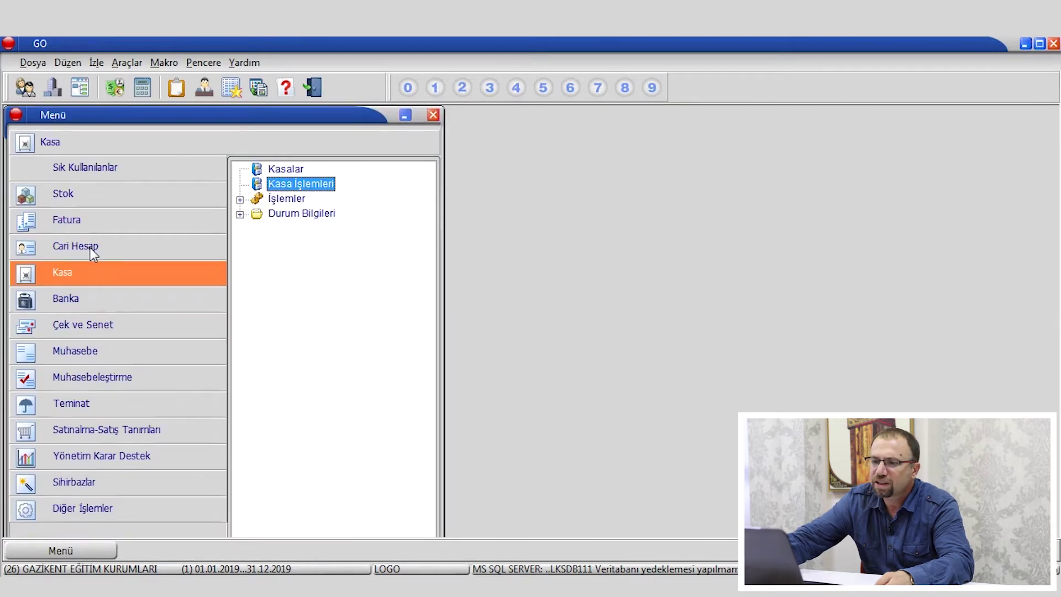
pyautogui.click(91, 247)
pyautogui.doubleClick(311, 168)
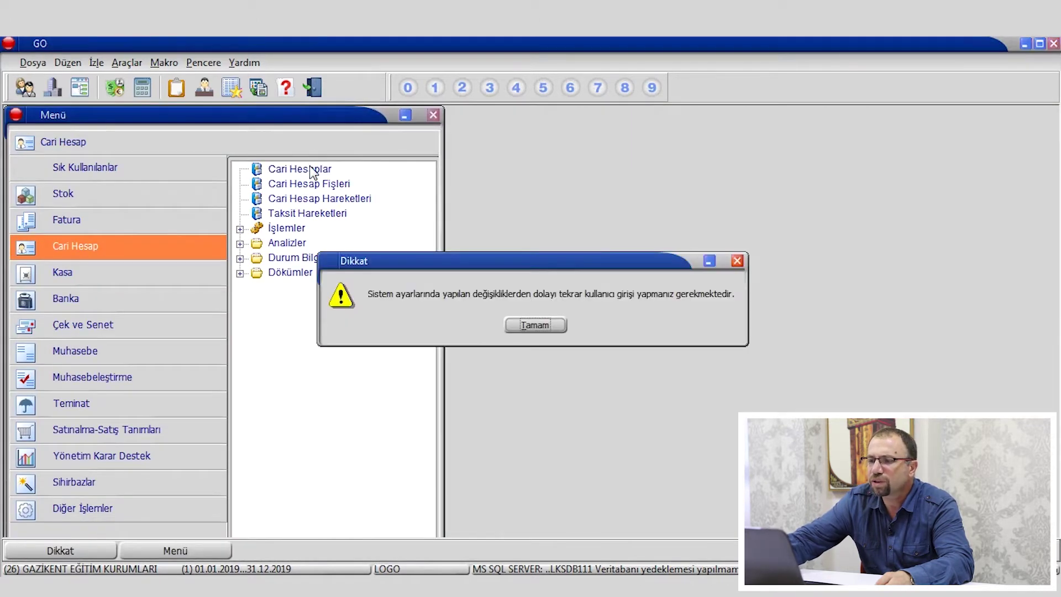
pyautogui.click(531, 325)
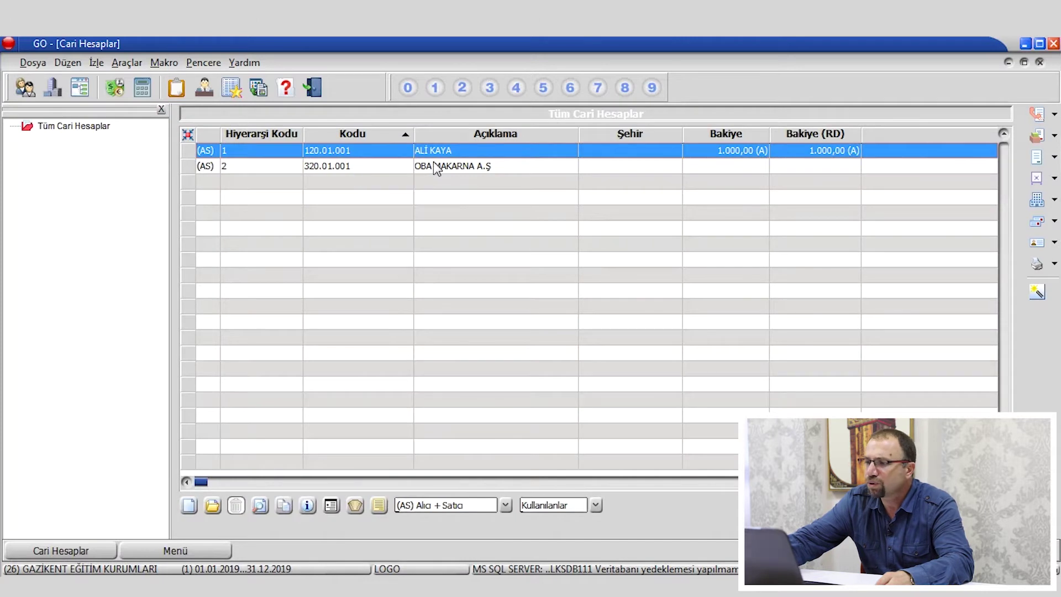
# Compare both accounts' balances, close the list, and open Kasalar from the Kasa menu.
pyautogui.click(508, 165)
pyautogui.click(498, 151)
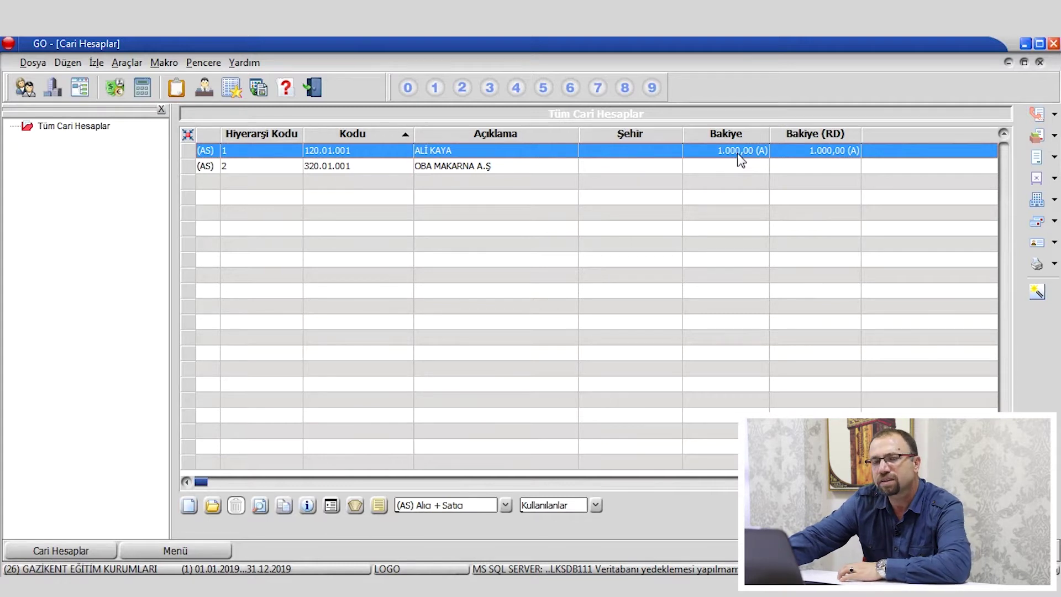
pyautogui.click(498, 166)
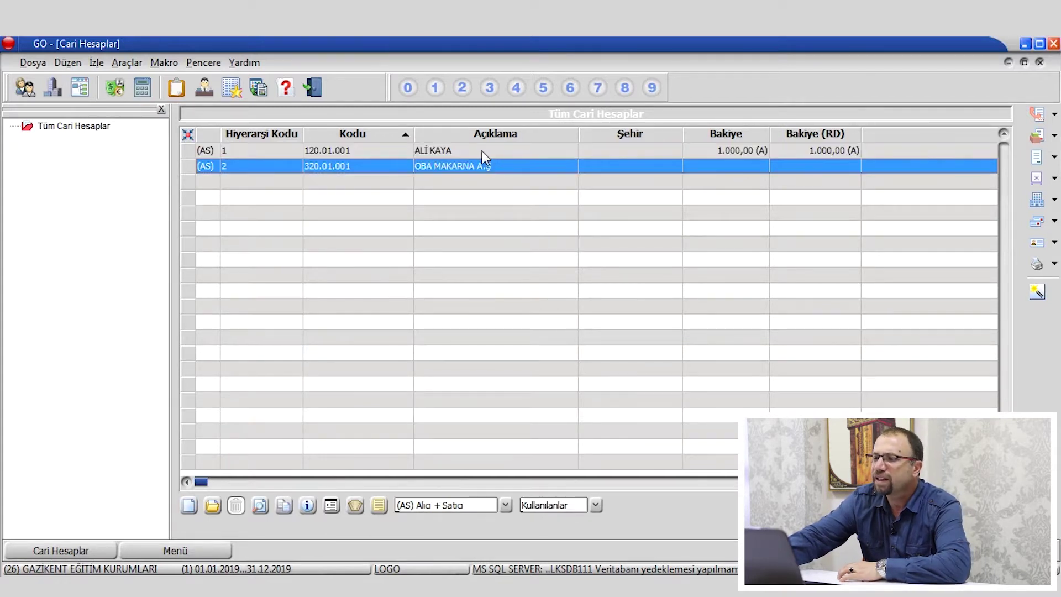
pyautogui.click(483, 151)
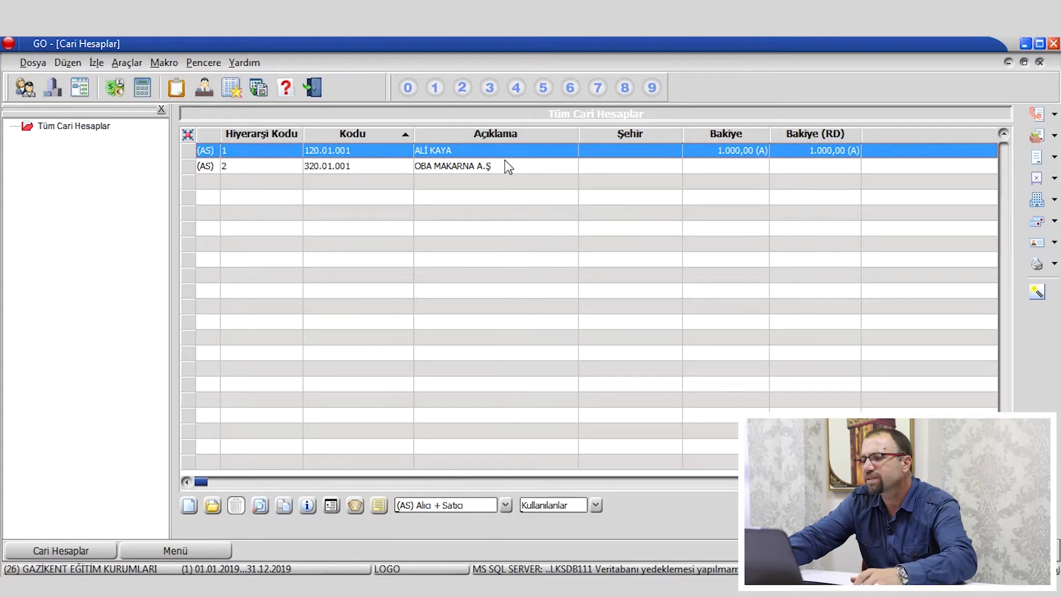
pyautogui.click(482, 166)
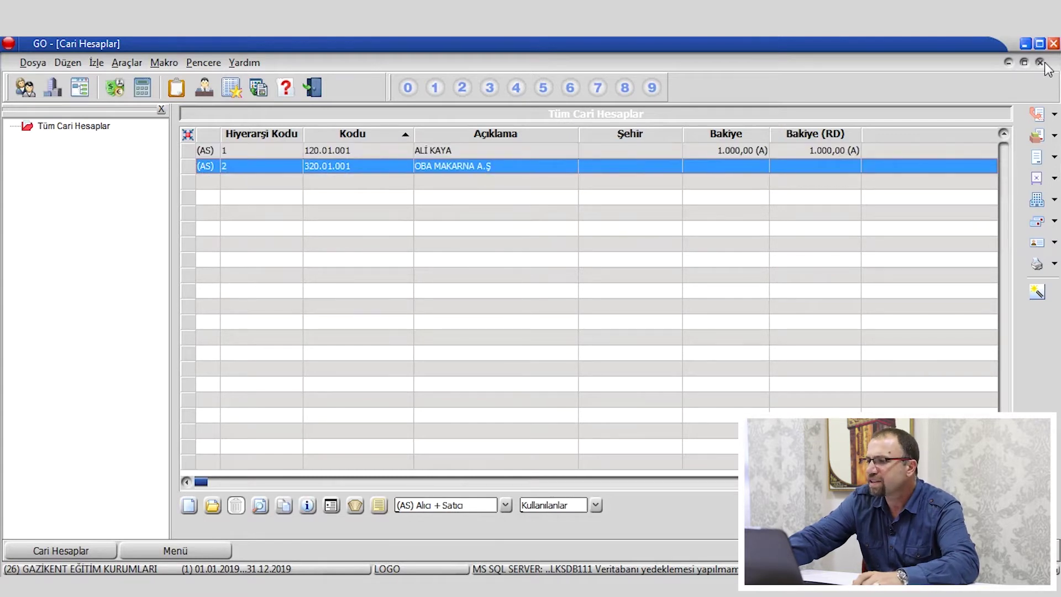
pyautogui.click(1040, 62)
pyautogui.click(92, 279)
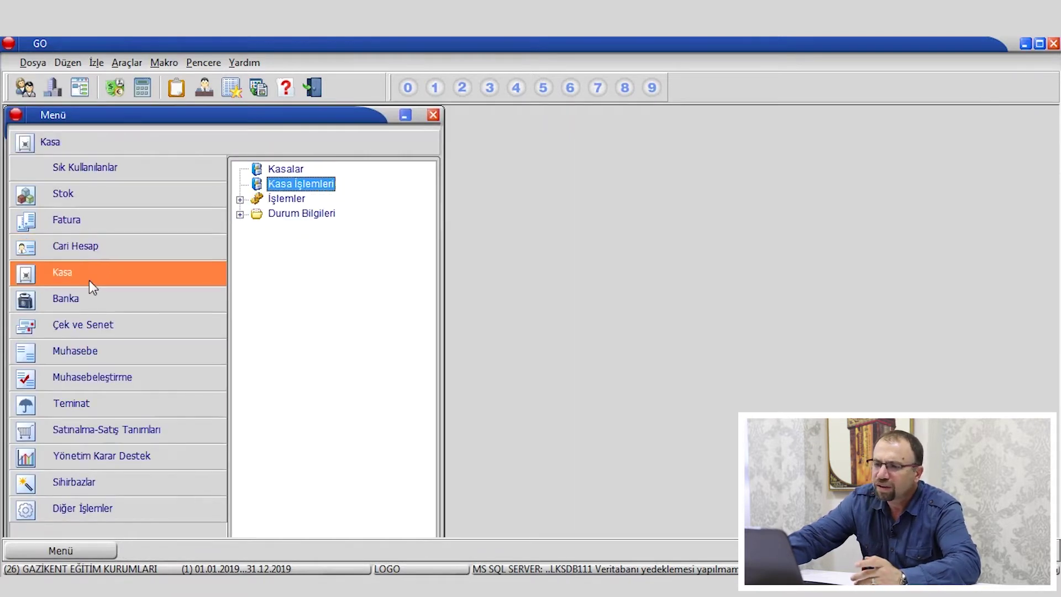
pyautogui.doubleClick(337, 175)
# Start a Cari Hesap Ödeme transaction in the MERKEZ TL KASA transactions list.
pyautogui.click(533, 325)
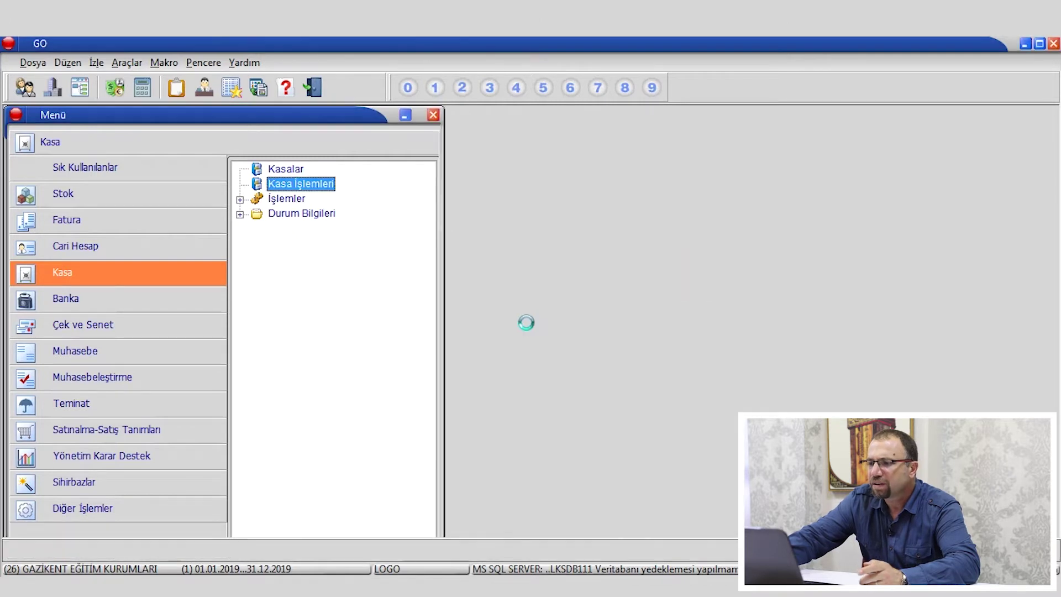
pyautogui.rightClick(318, 197)
pyautogui.click(358, 205)
pyautogui.rightClick(366, 216)
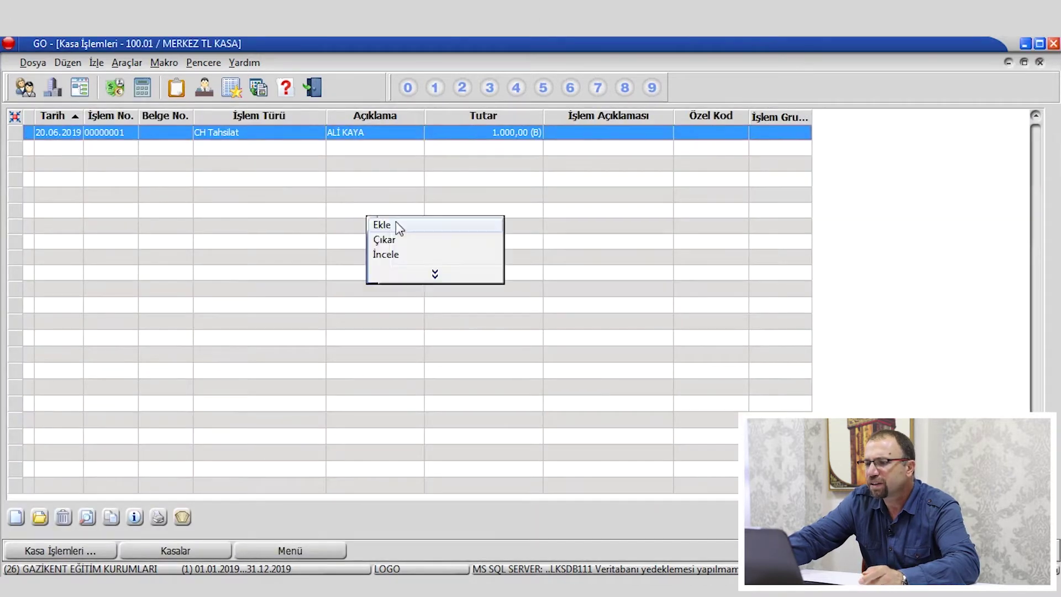
pyautogui.click(450, 224)
pyautogui.moveTo(602, 313)
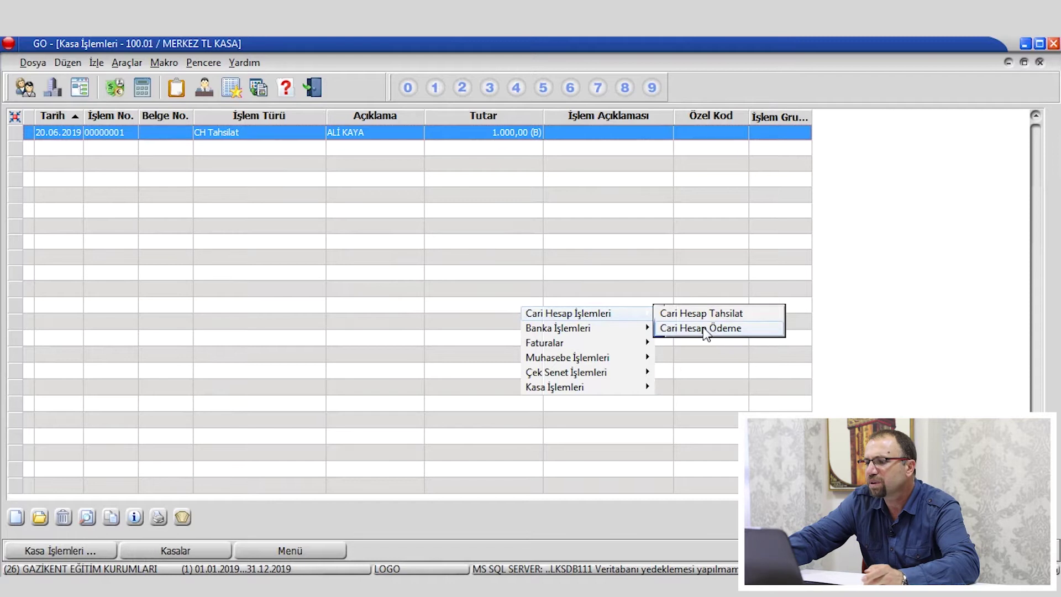
pyautogui.click(708, 329)
pyautogui.click(537, 323)
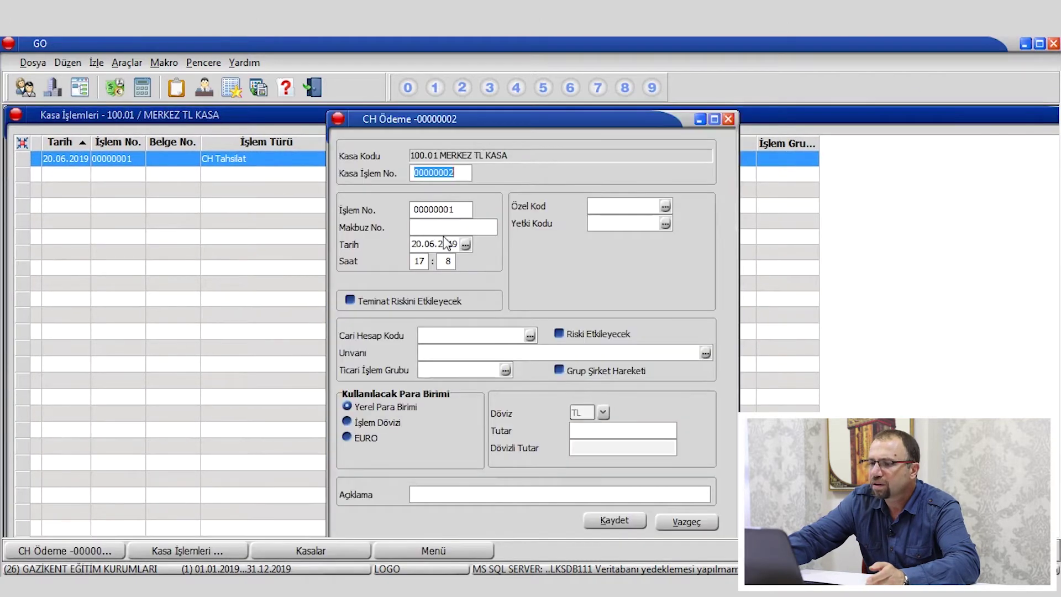
# Pay 500 to account 320.01.001 OBA MAKARNA A.Ş and save the payment.
pyautogui.click(466, 353)
pyautogui.click(499, 336)
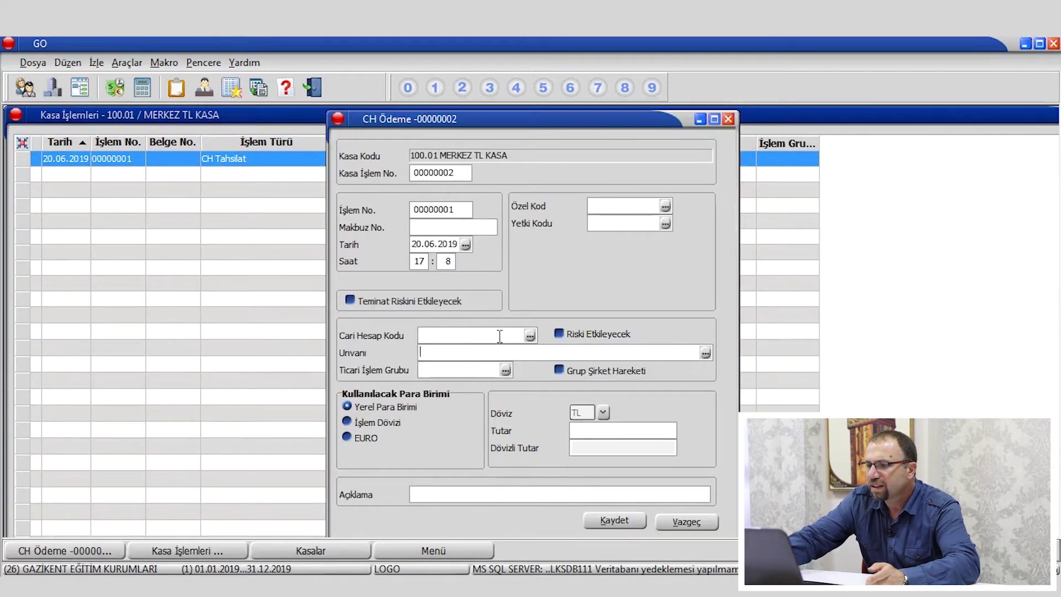
pyautogui.write('320')
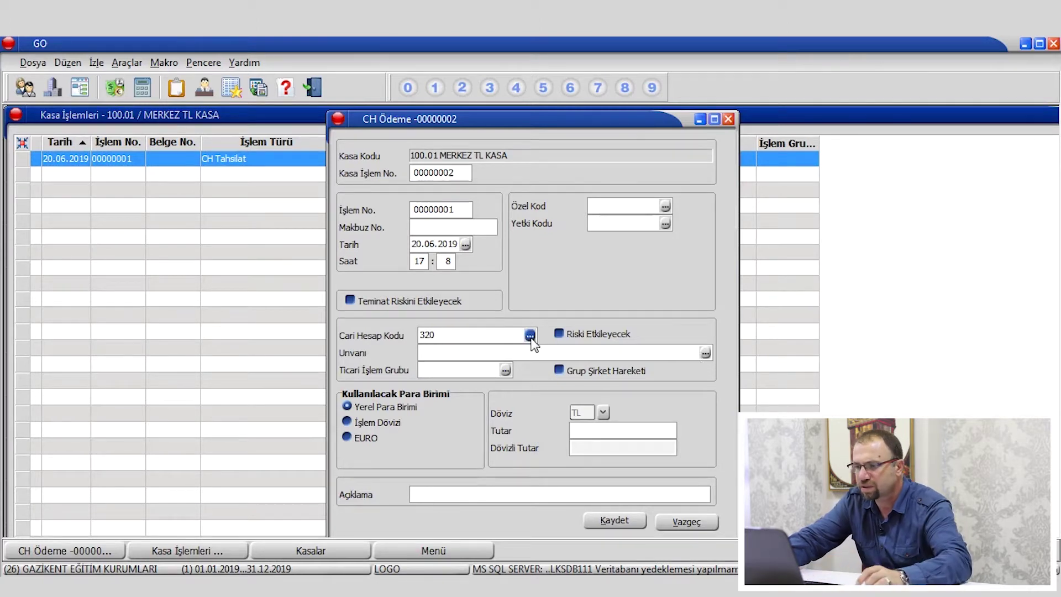
pyautogui.click(531, 335)
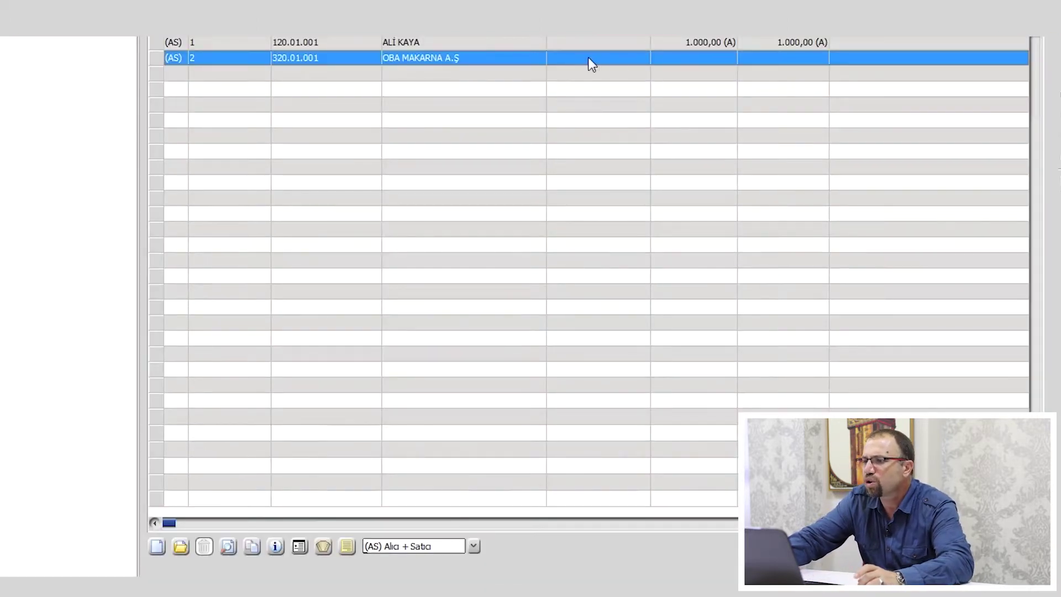
pyautogui.doubleClick(691, 59)
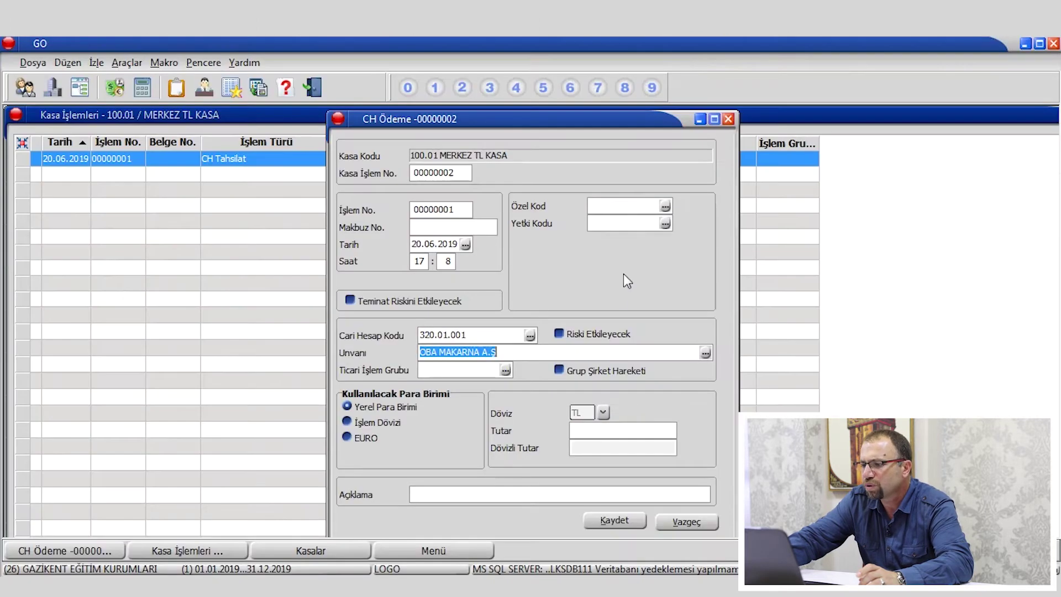
pyautogui.click(618, 433)
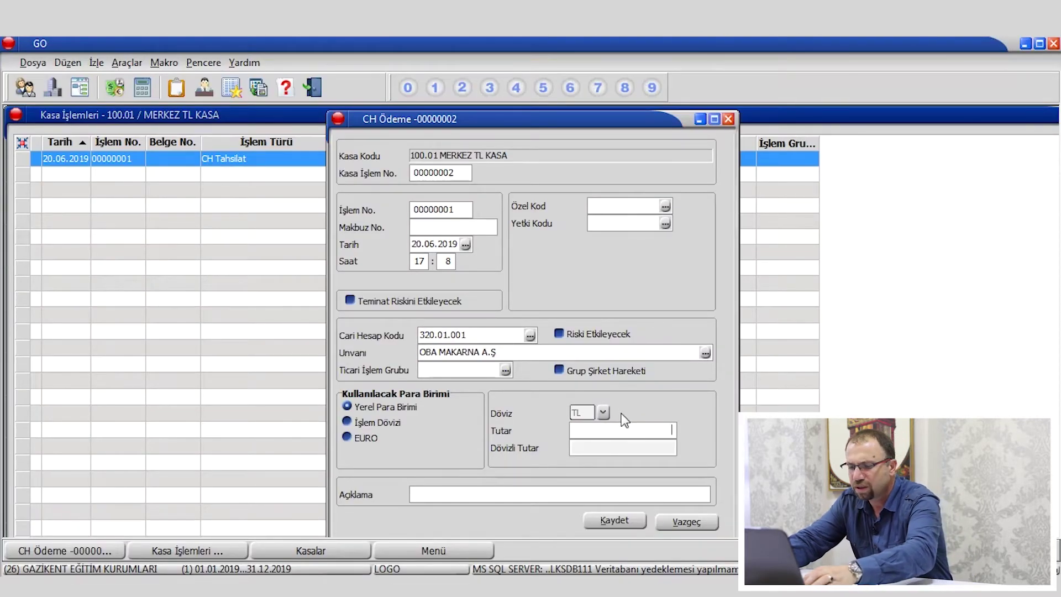
pyautogui.write('500')
pyautogui.press('Tab')
pyautogui.click(615, 521)
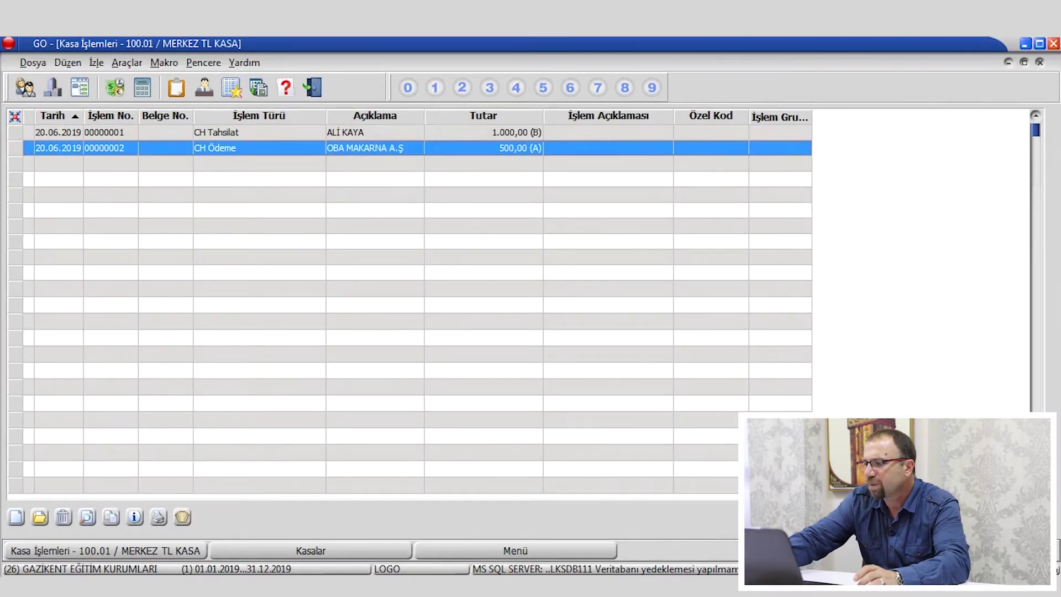
# Close both cash lists, review the two account balances in Cari Hesaplar, then show the Kasa menu.
pyautogui.press('Escape')
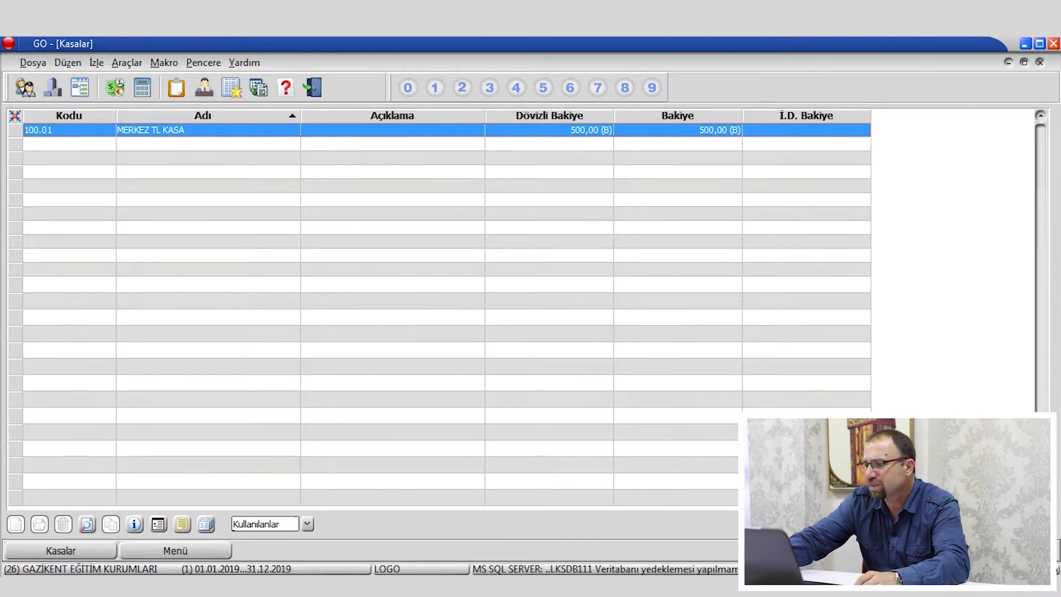
pyautogui.press('Escape')
pyautogui.click(89, 248)
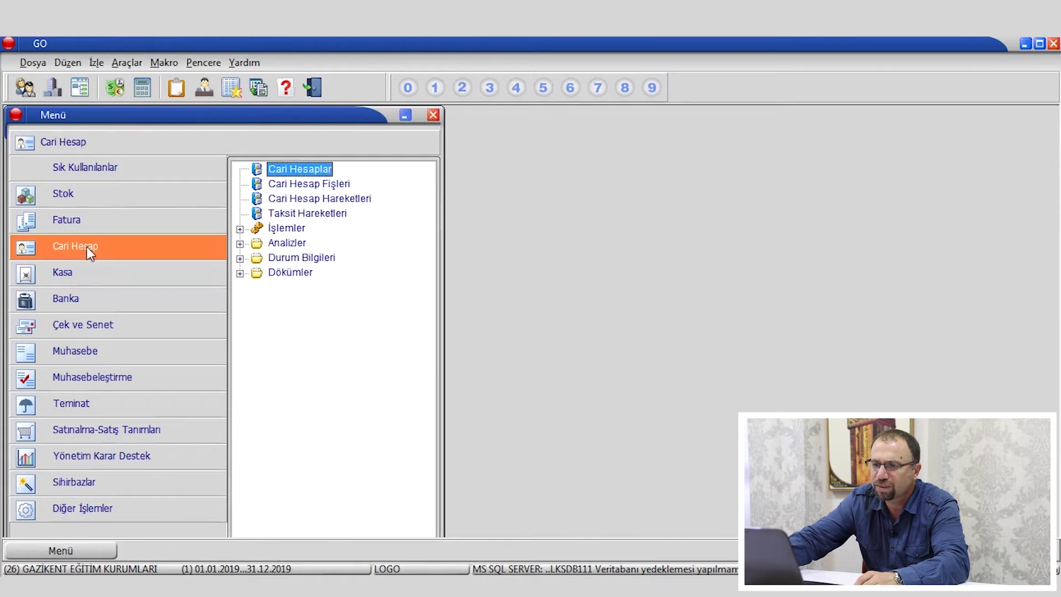
pyautogui.doubleClick(304, 171)
pyautogui.click(523, 324)
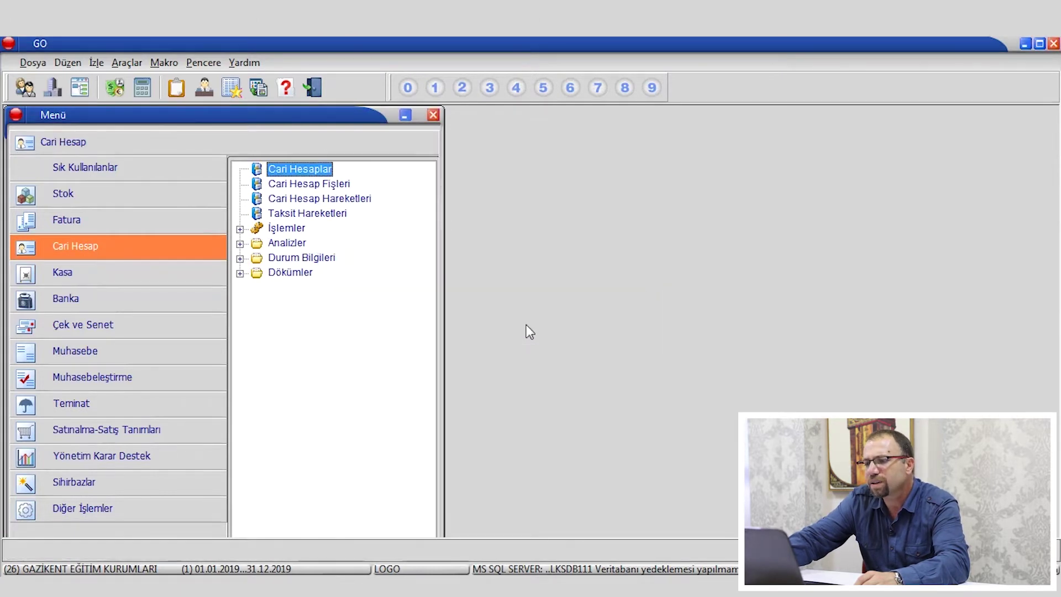
pyautogui.click(727, 153)
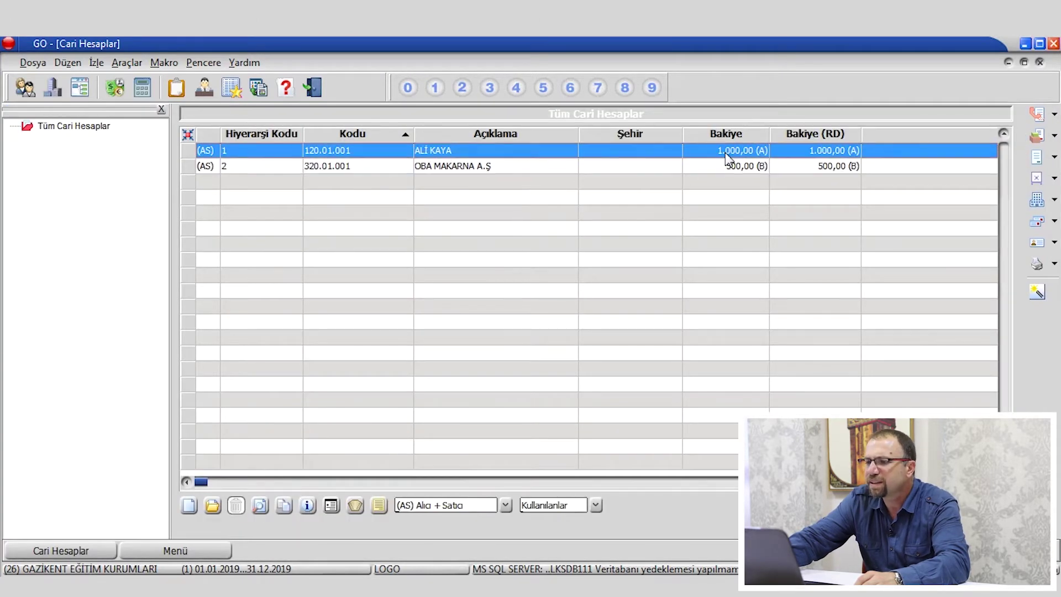
pyautogui.click(733, 167)
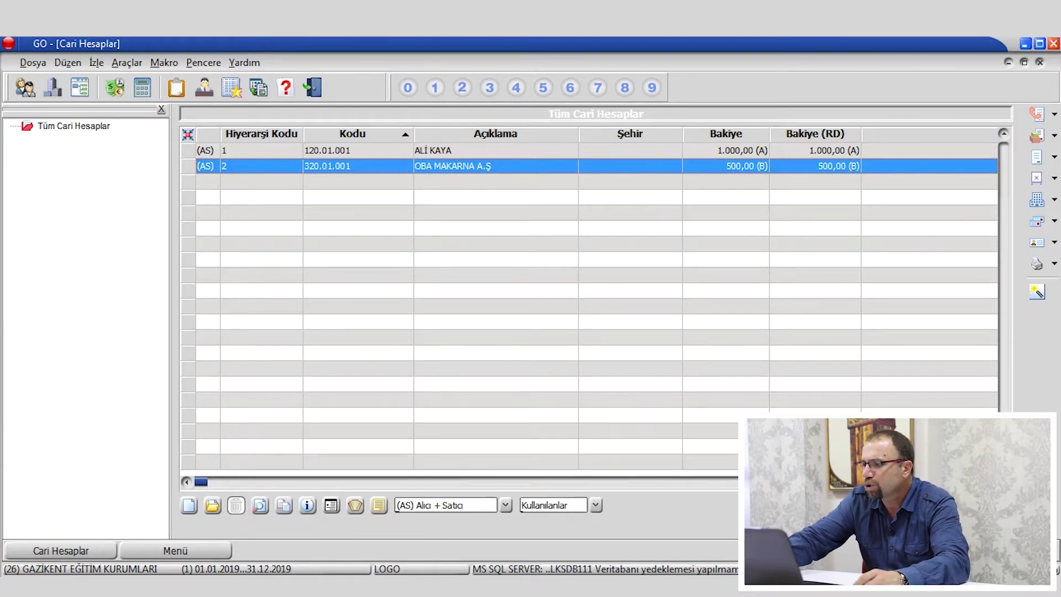
pyautogui.press('Escape')
pyautogui.click(76, 280)
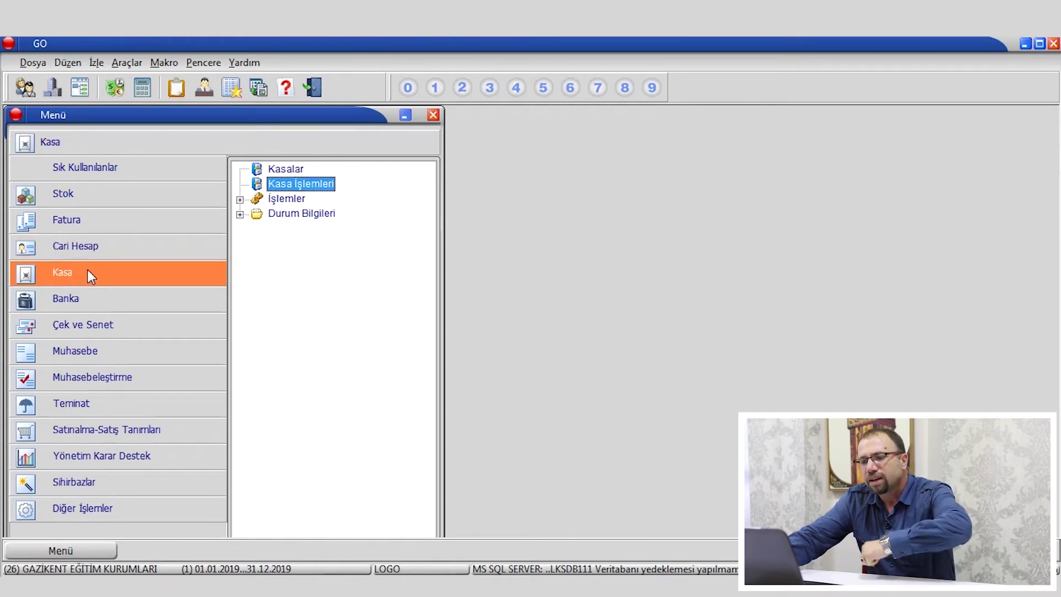
# Open the Bankalar list from the Banka module, then cancel the empty new-bank form and close the list.
pyautogui.click(79, 302)
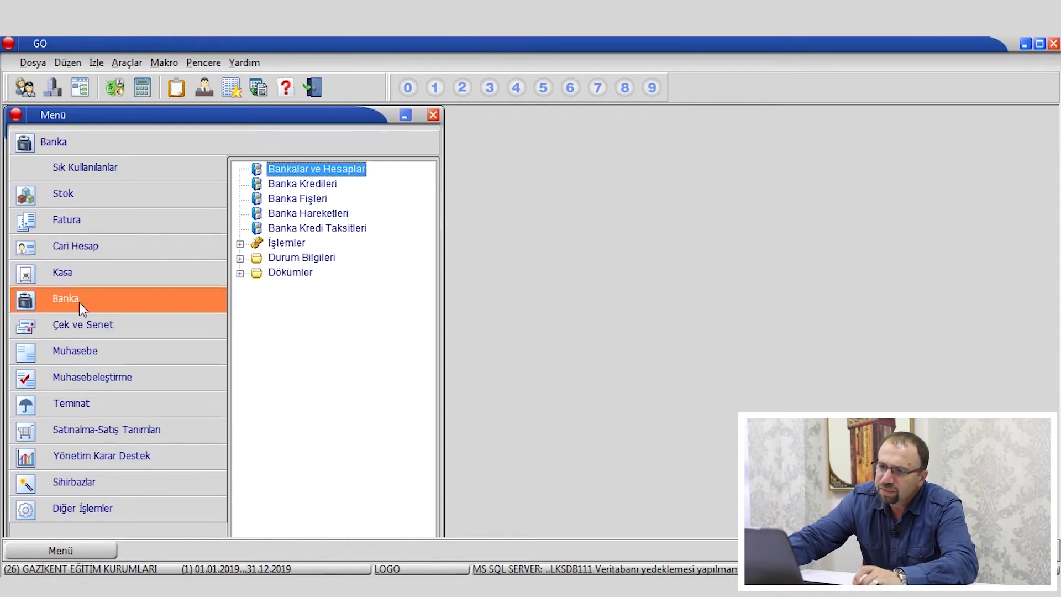
pyautogui.doubleClick(317, 168)
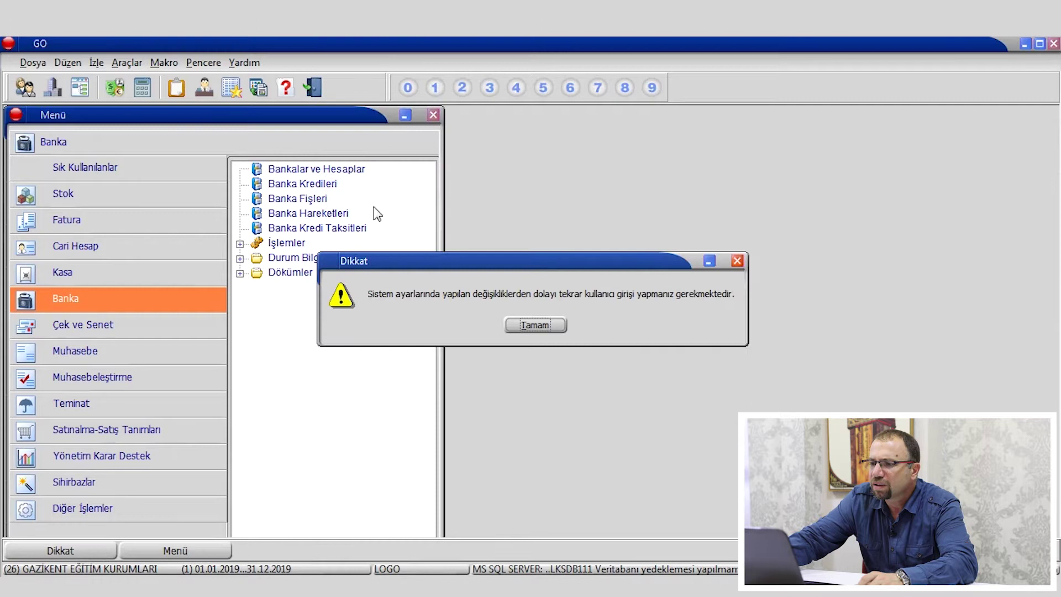
pyautogui.click(532, 327)
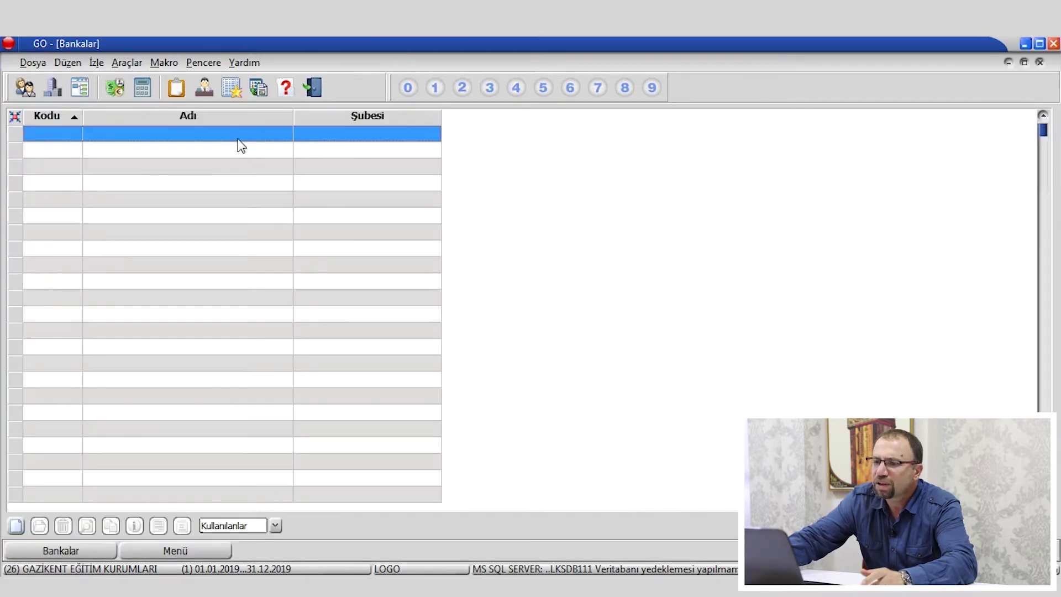
pyautogui.rightClick(202, 154)
pyautogui.click(230, 163)
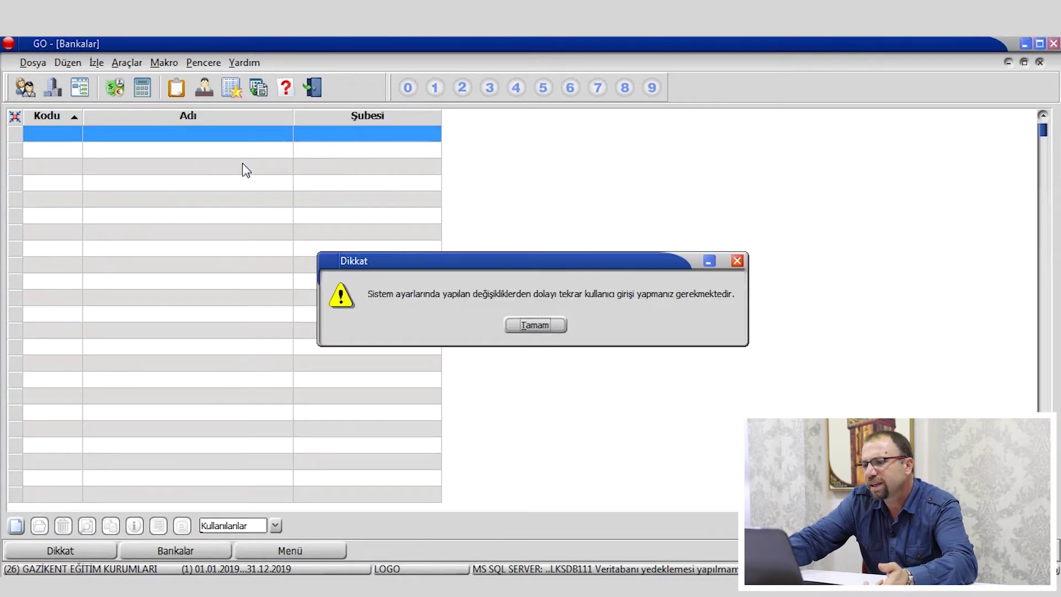
pyautogui.click(531, 326)
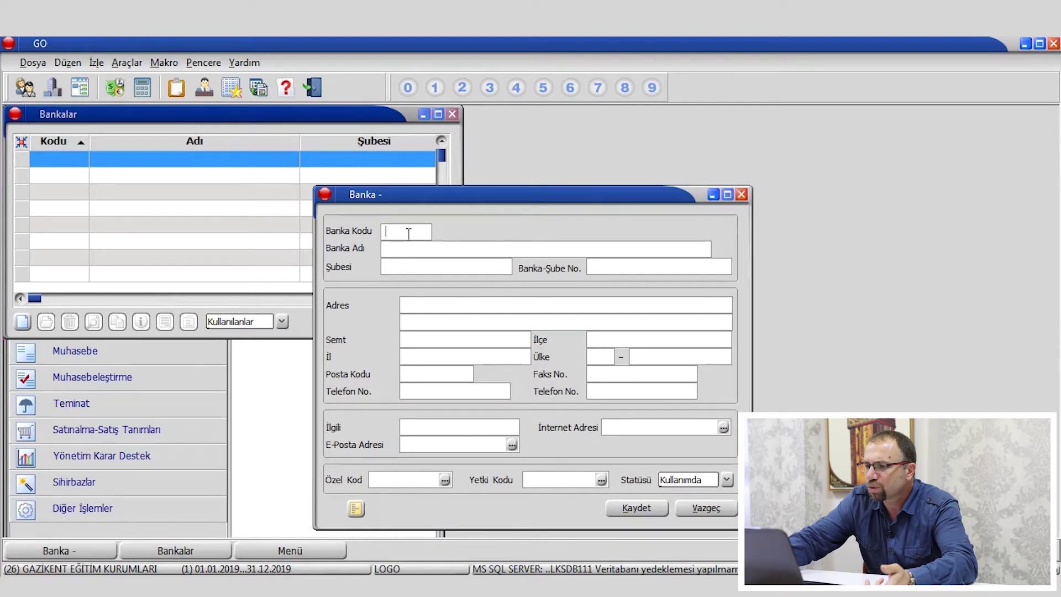
pyautogui.click(741, 194)
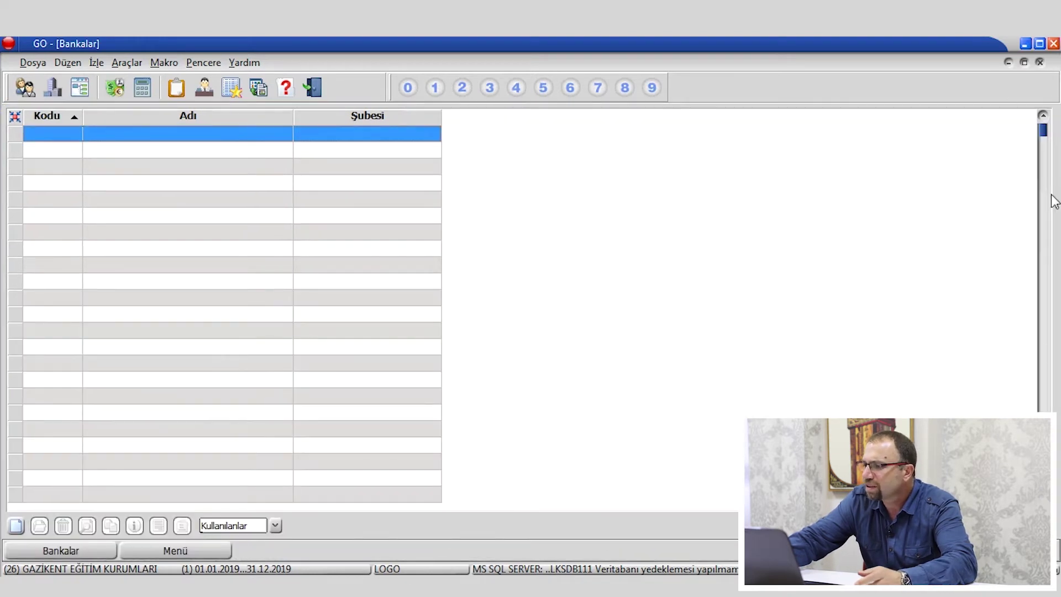
pyautogui.press('Escape')
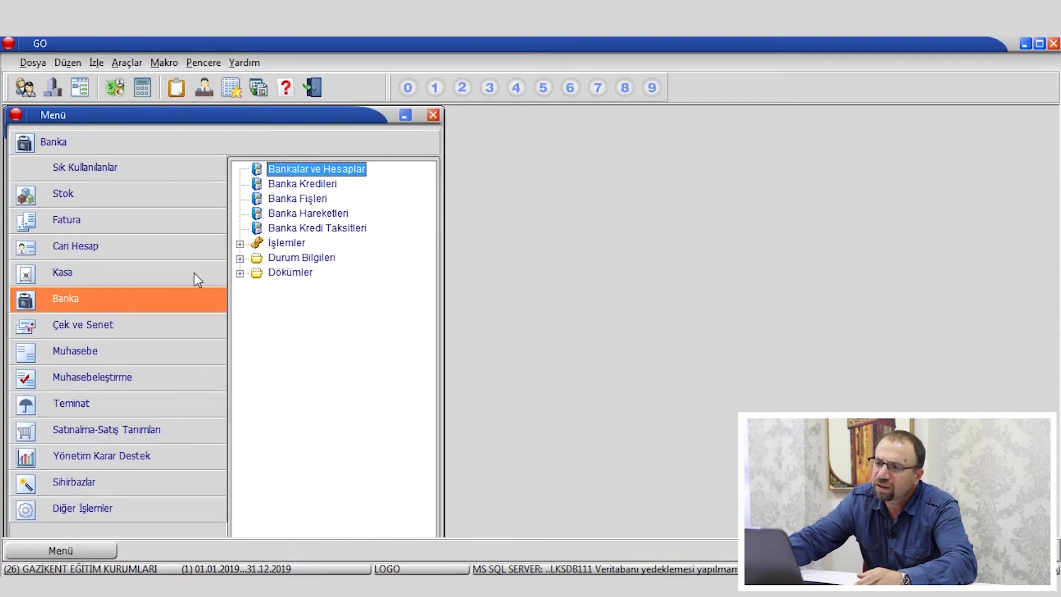
# Reopen the Bankalar list and save a new bank with code 102.01 named AKBANK.
pyautogui.doubleClick(299, 169)
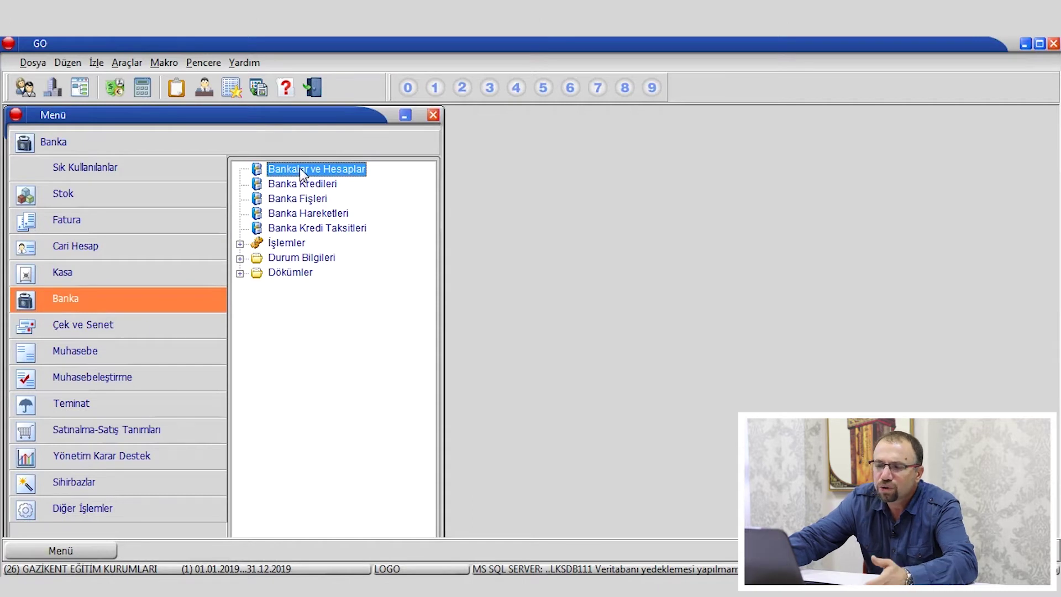
pyautogui.press('Return')
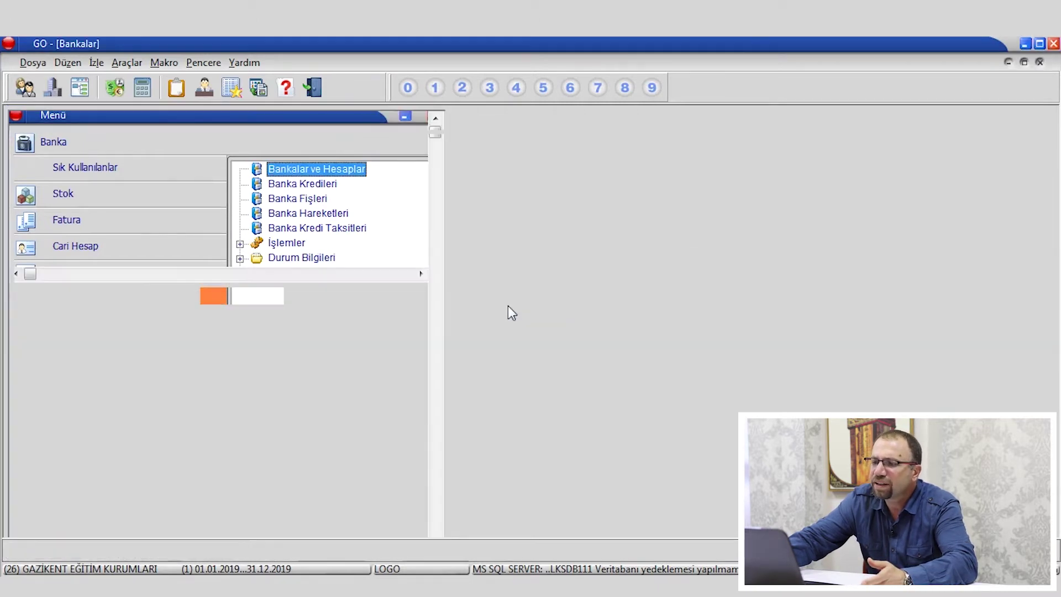
pyautogui.rightClick(345, 210)
pyautogui.click(377, 220)
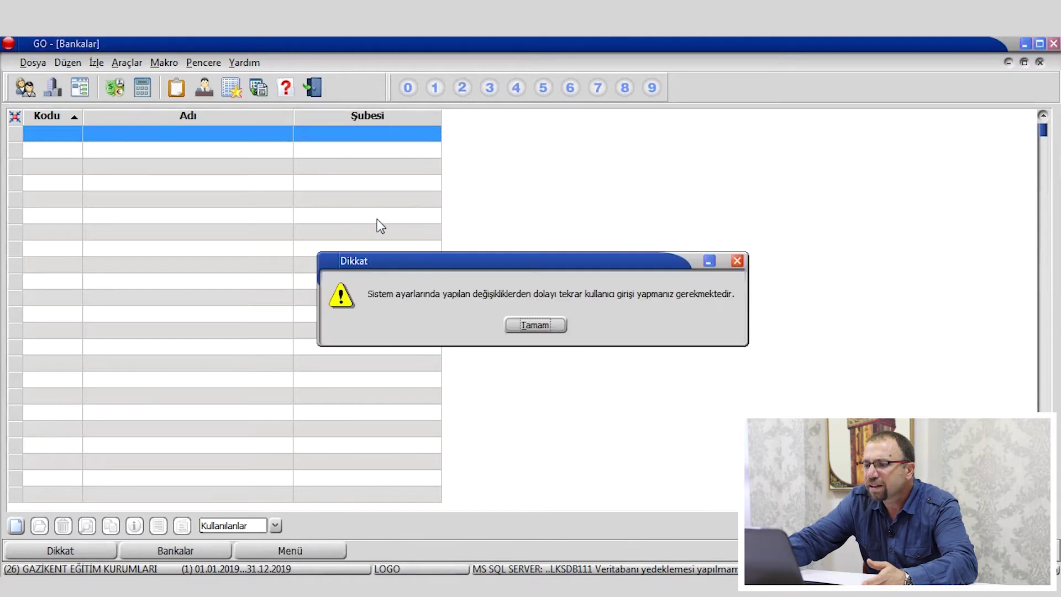
pyautogui.click(539, 329)
pyautogui.write('102.01')
pyautogui.press('Tab')
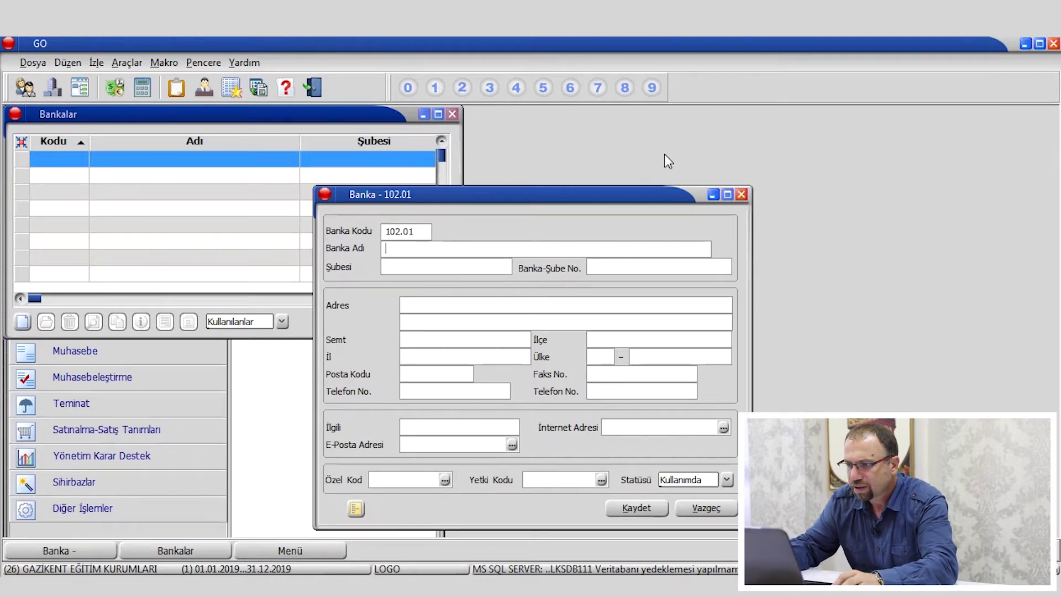
pyautogui.write('AKBANK')
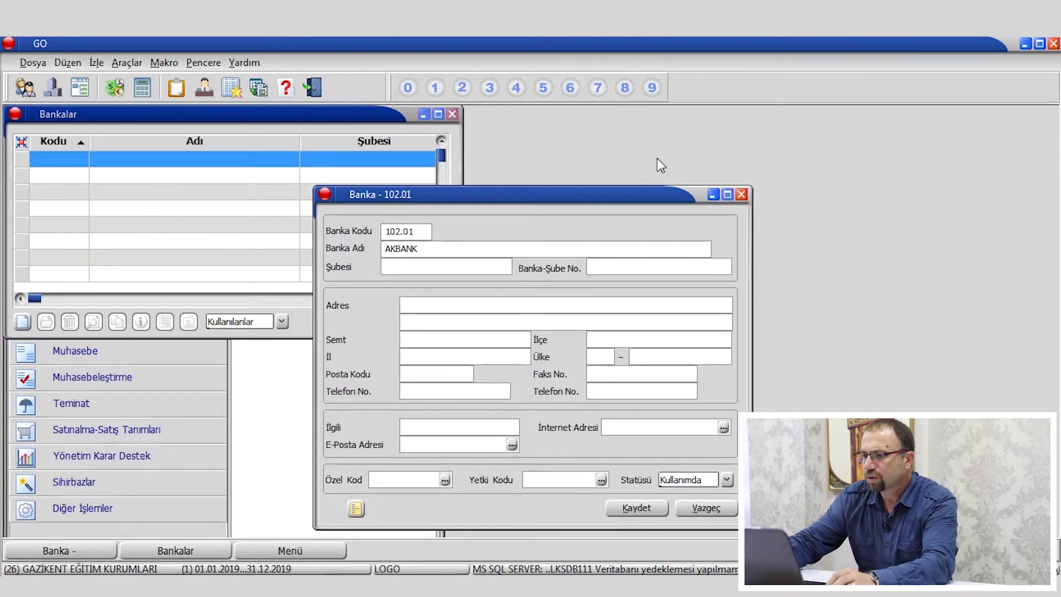
pyautogui.click(431, 271)
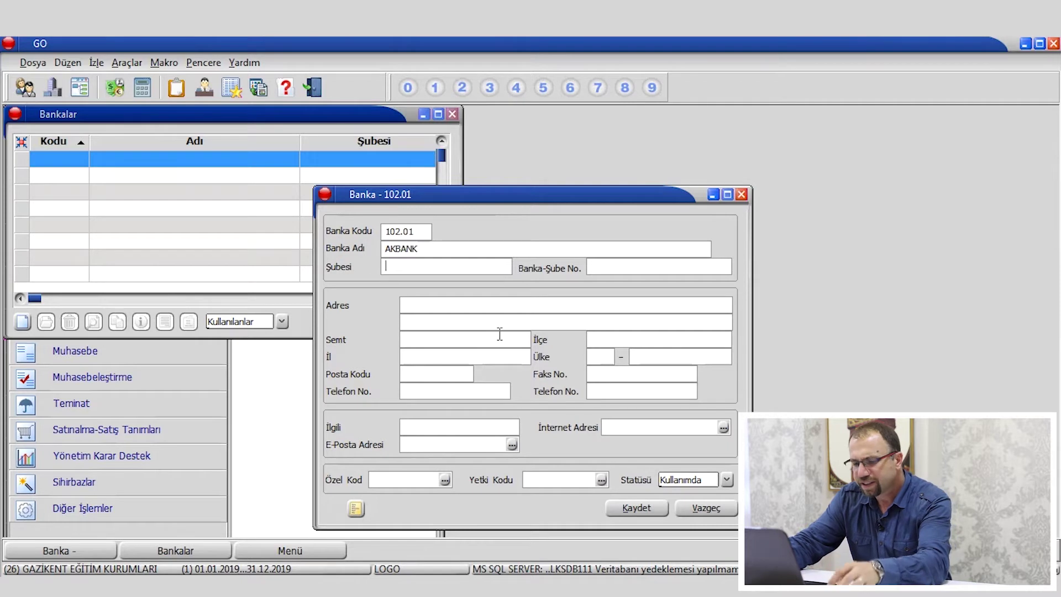
pyautogui.hotkey('alt', 'k')
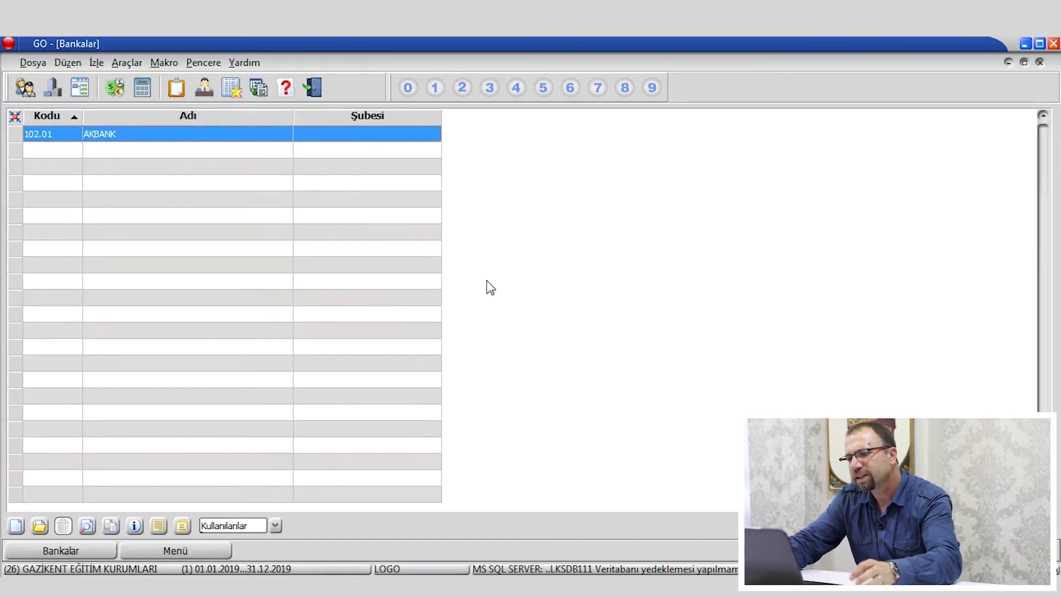
# Add a (TH) Ticari Hesap account 01 named AKBANK KARAGÖZ ŞB. to AKBANK and save it.
pyautogui.rightClick(158, 144)
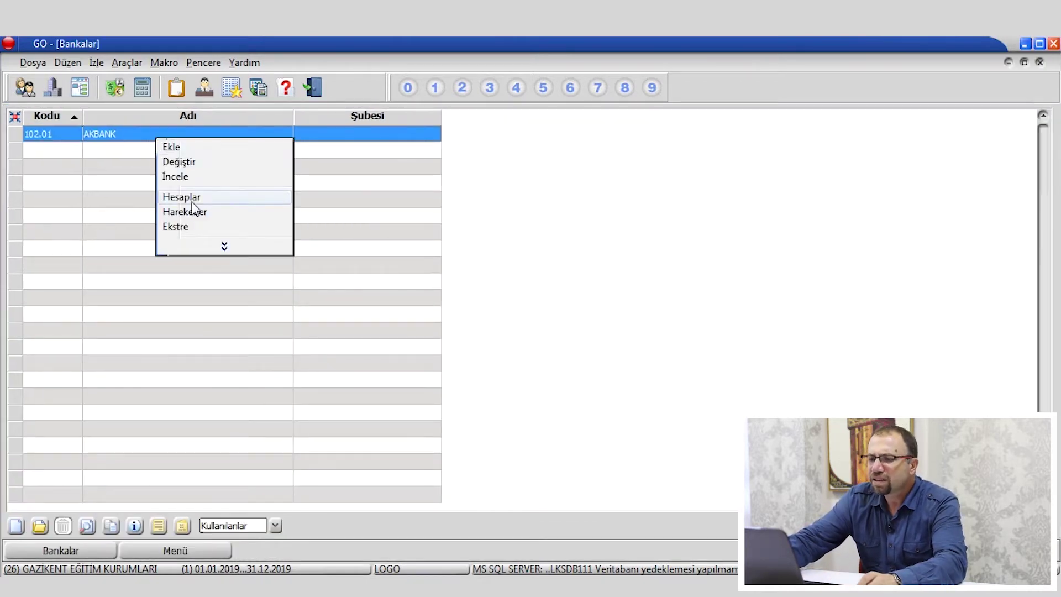
pyautogui.click(191, 197)
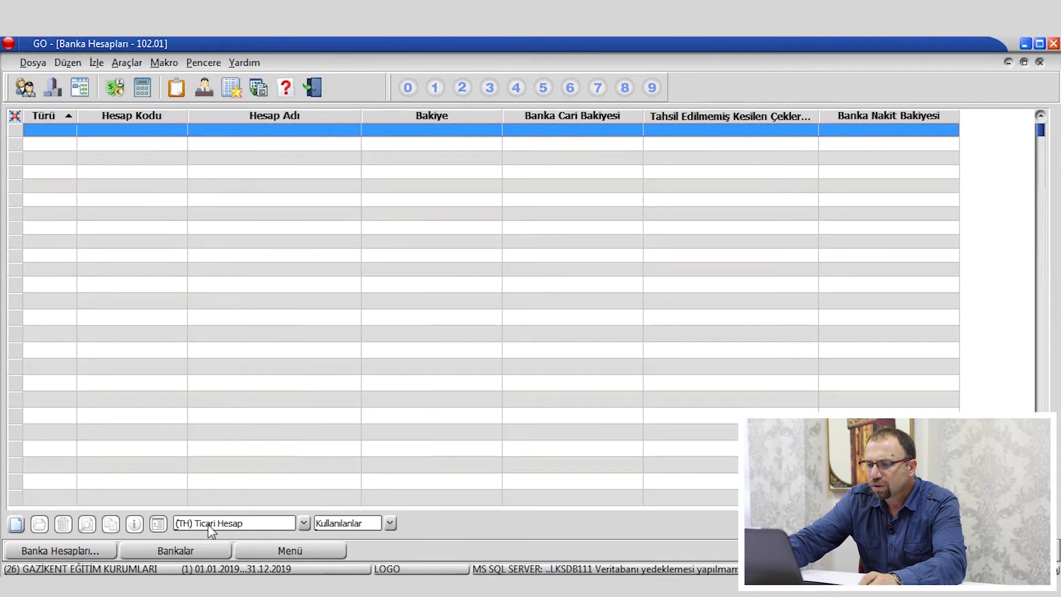
pyautogui.click(249, 525)
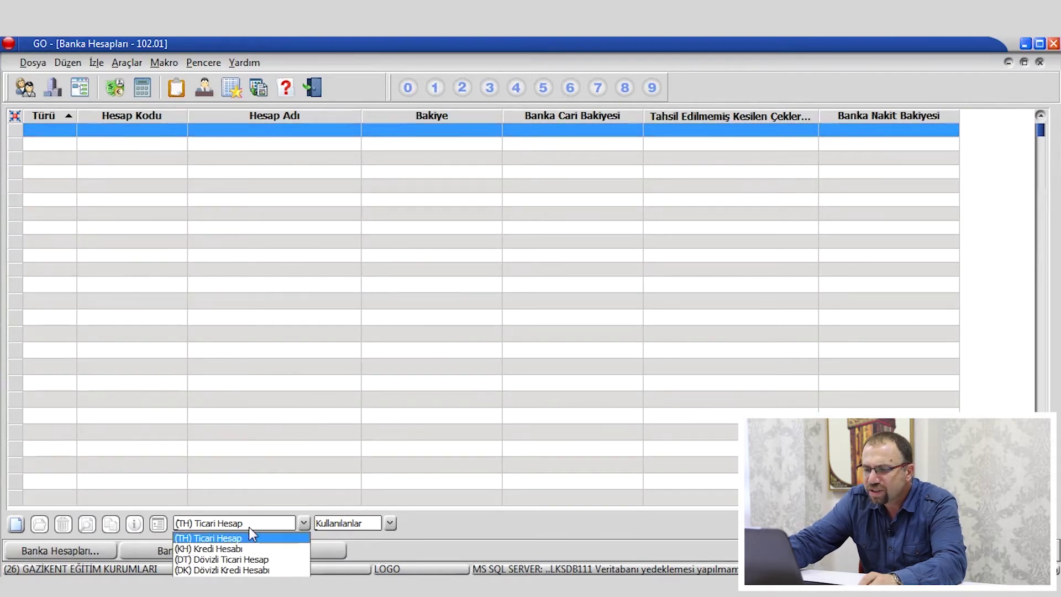
pyautogui.click(240, 357)
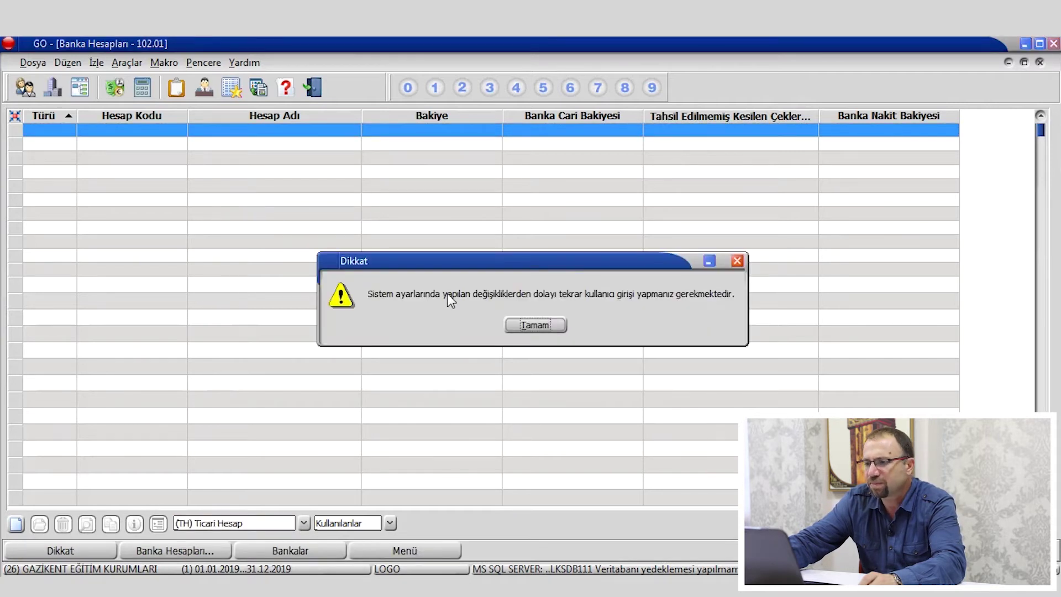
pyautogui.click(511, 325)
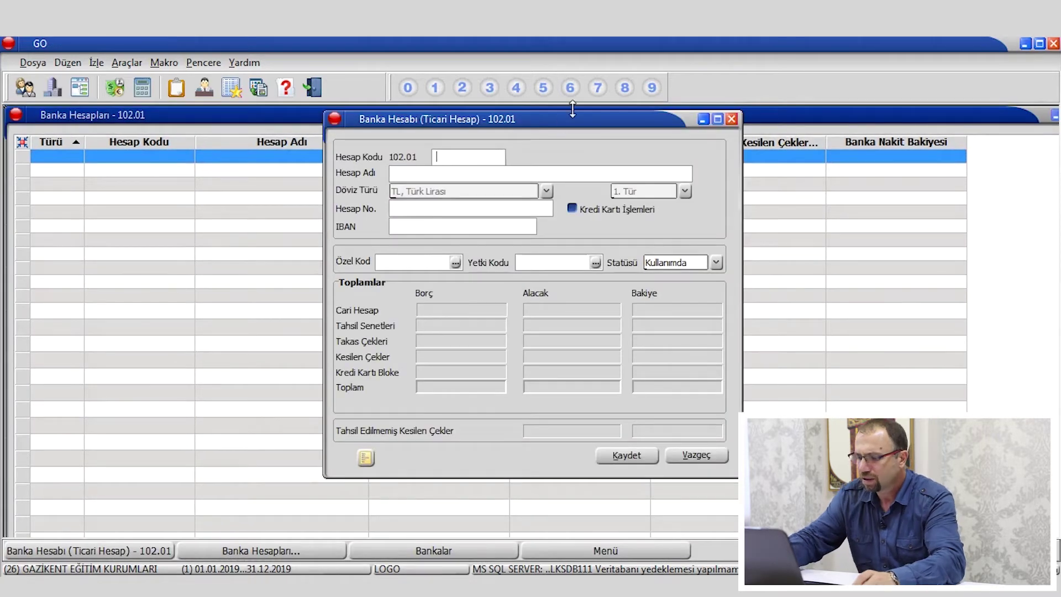
pyautogui.write('01')
pyautogui.click(448, 176)
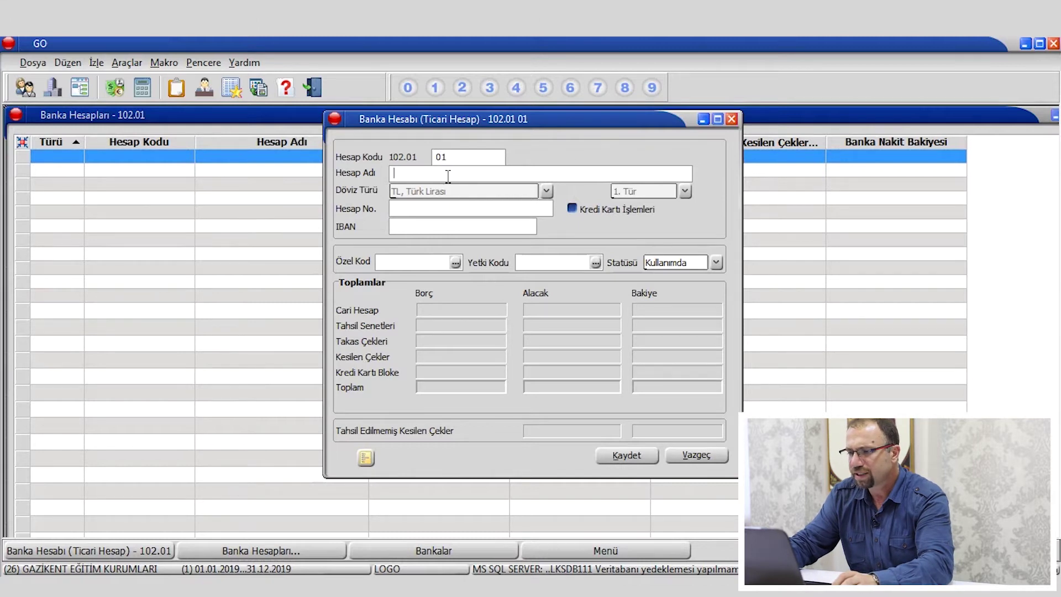
pyautogui.write('AKBANK KARAGÖZ ŞB.')
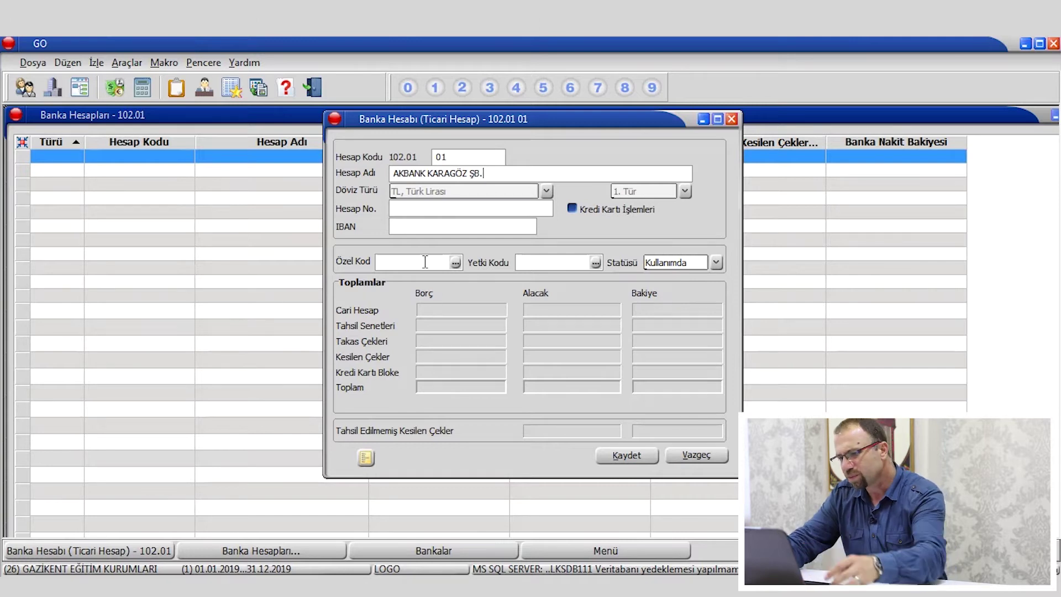
pyautogui.click(625, 459)
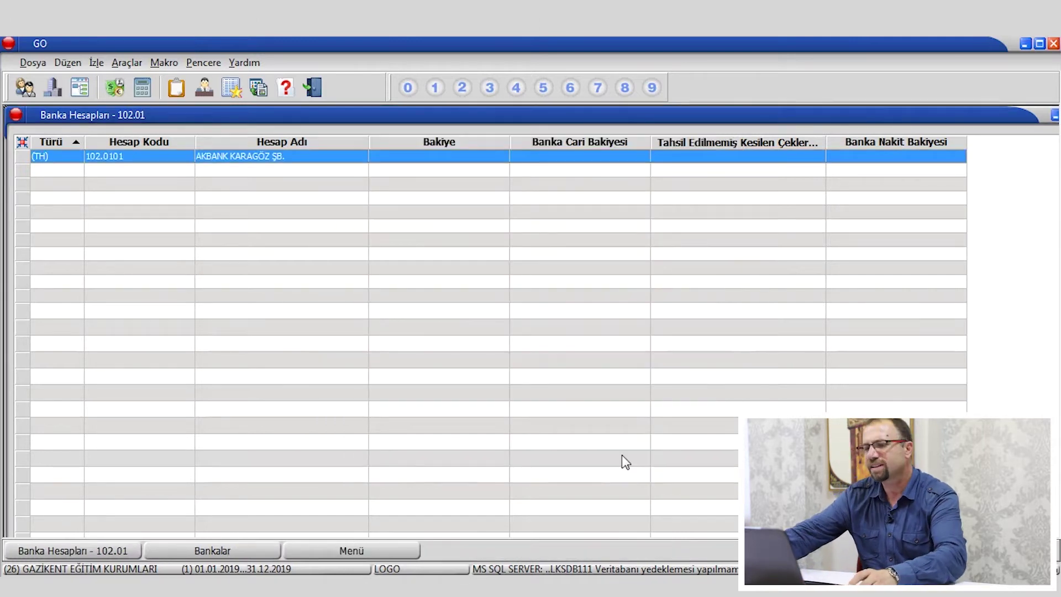
# Close the AKBANK Banka Hesapları window and the Bankalar list.
pyautogui.doubleClick(1016, 119)
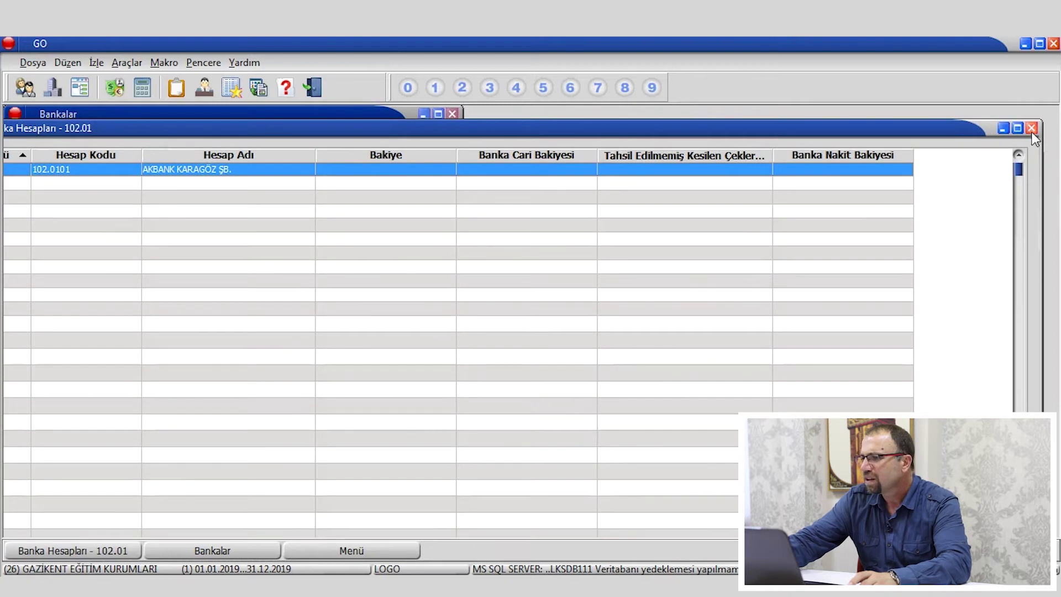
pyautogui.click(1031, 127)
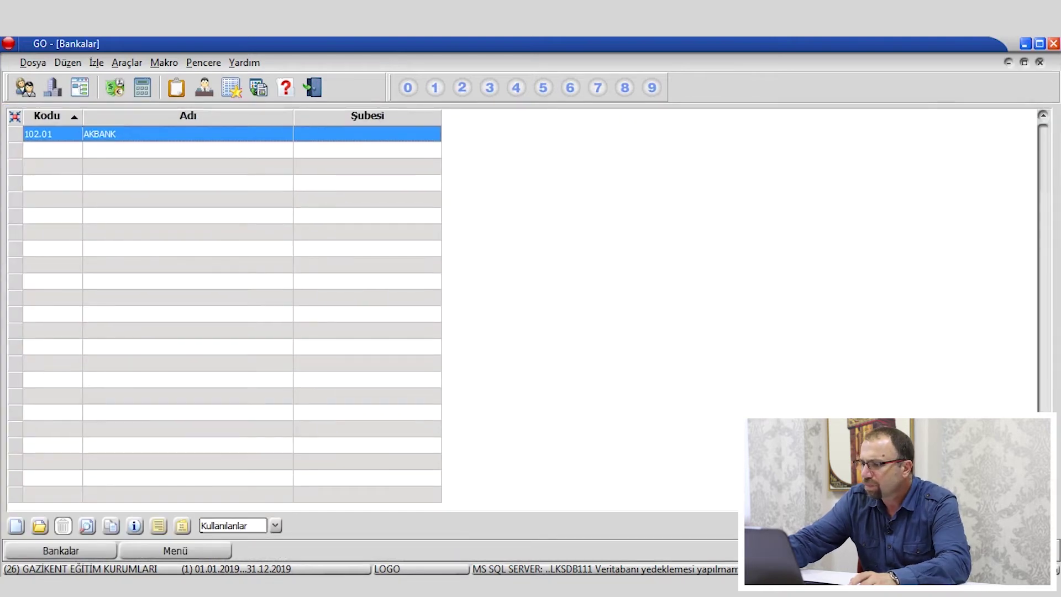
pyautogui.press('Escape')
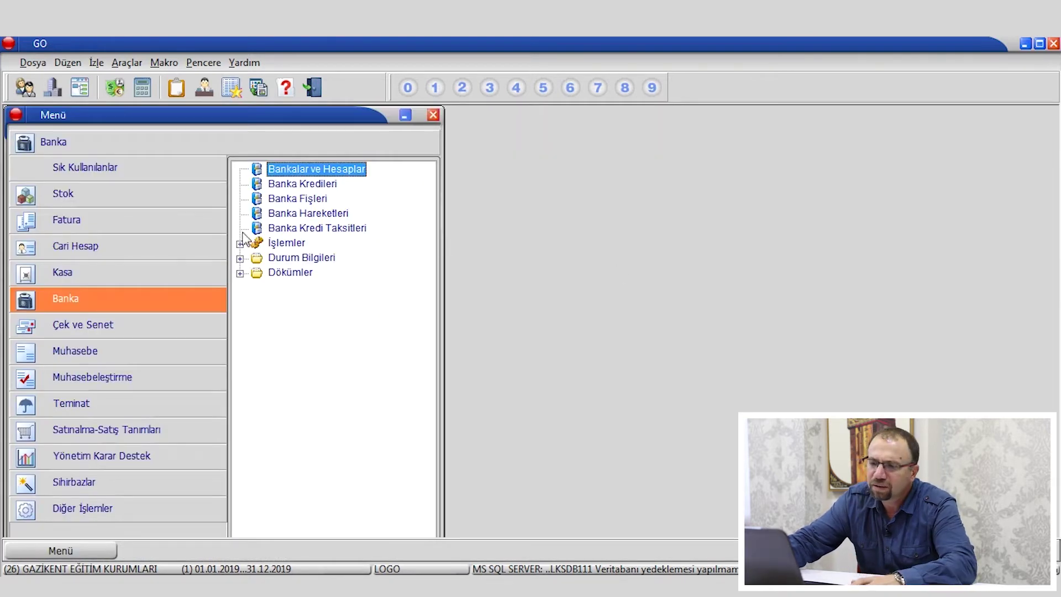
pyautogui.doubleClick(312, 200)
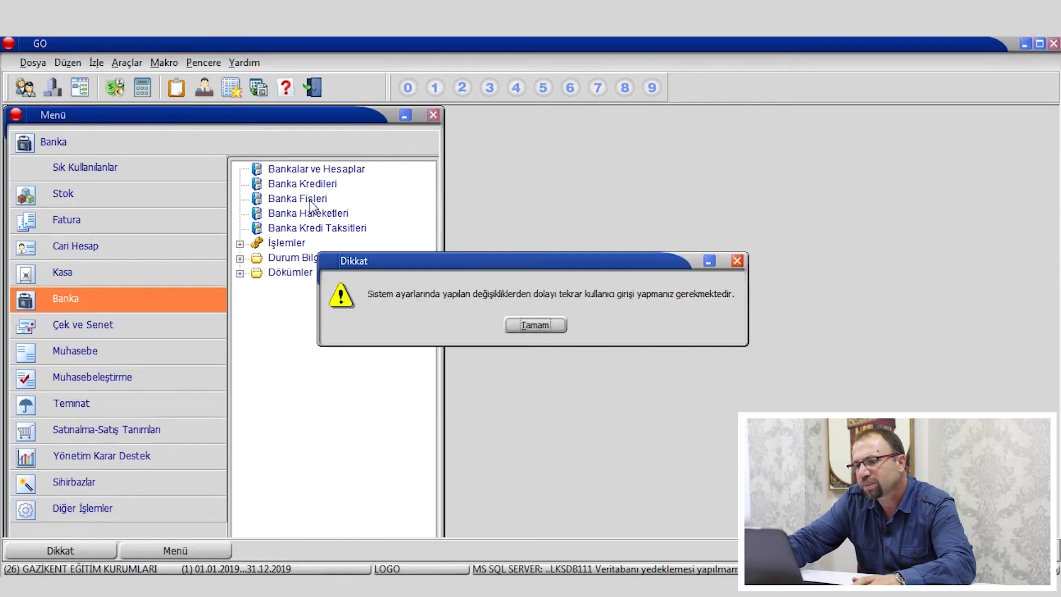
pyautogui.click(534, 325)
pyautogui.click(278, 515)
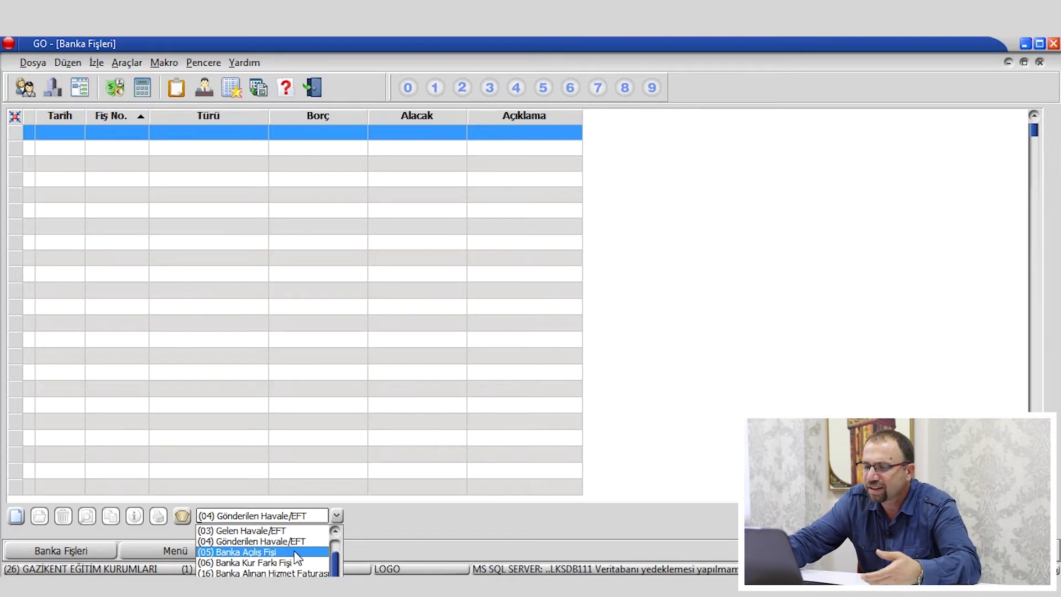
pyautogui.click(533, 249)
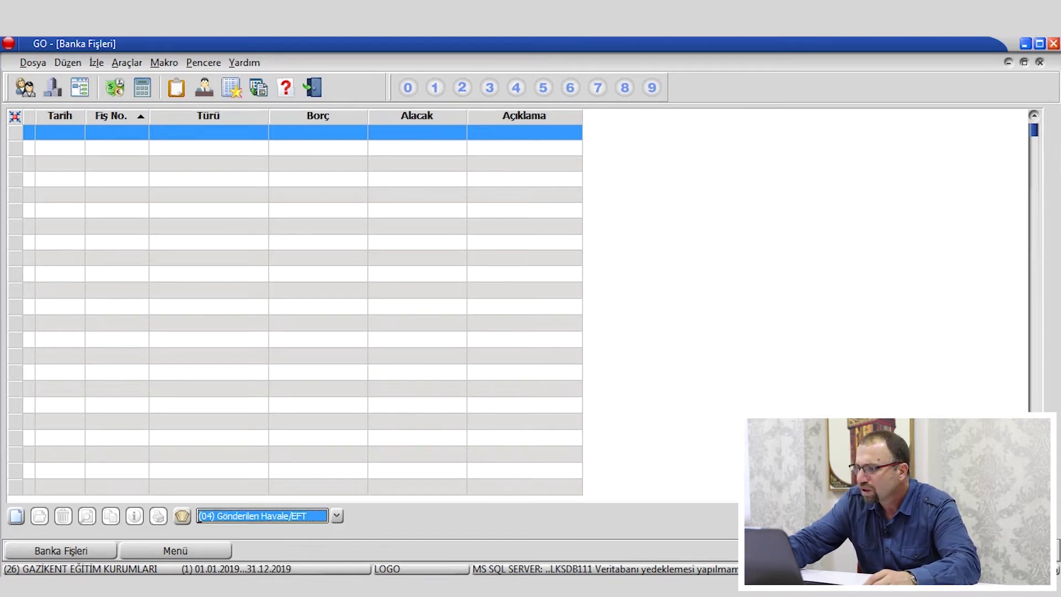
pyautogui.press('Escape')
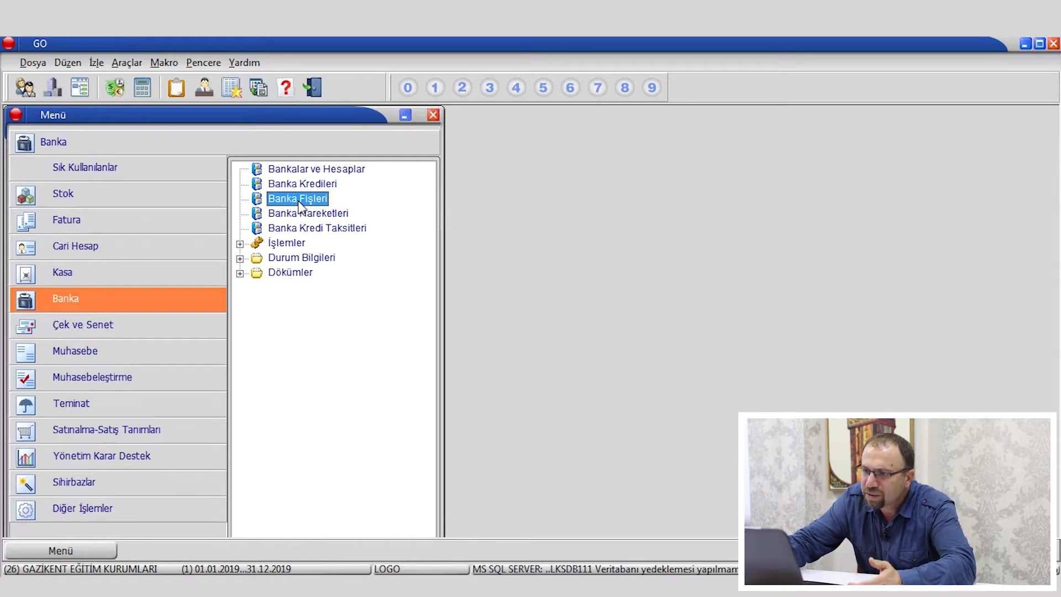
# Open the empty Çek/Senet Bordroları list, browse payroll types, leave (01) Çek Girişi, and close it.
pyautogui.click(109, 329)
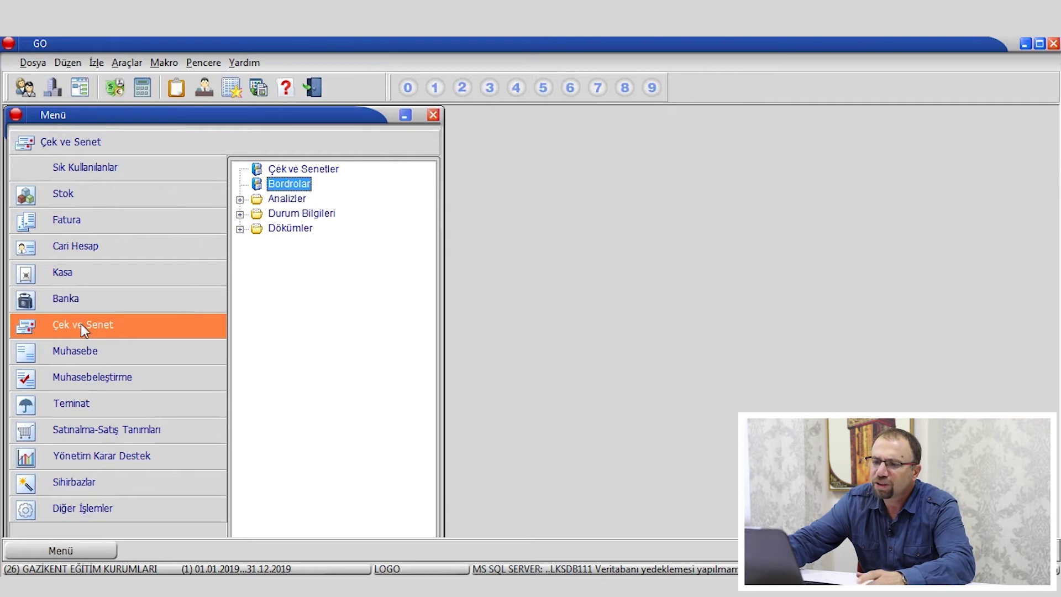
pyautogui.doubleClick(288, 186)
pyautogui.click(532, 326)
pyautogui.click(260, 518)
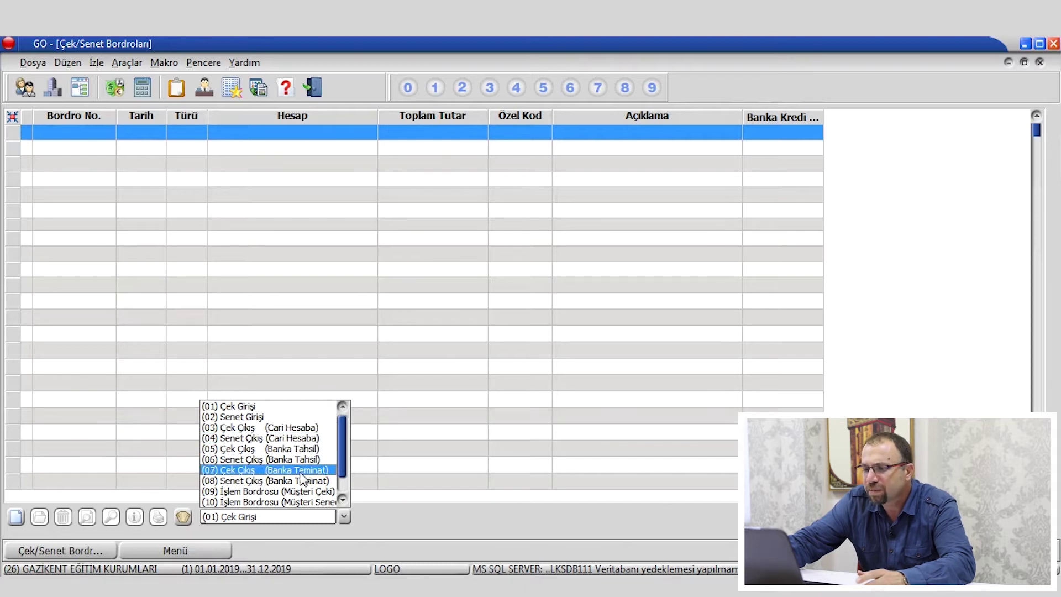
pyautogui.click(204, 518)
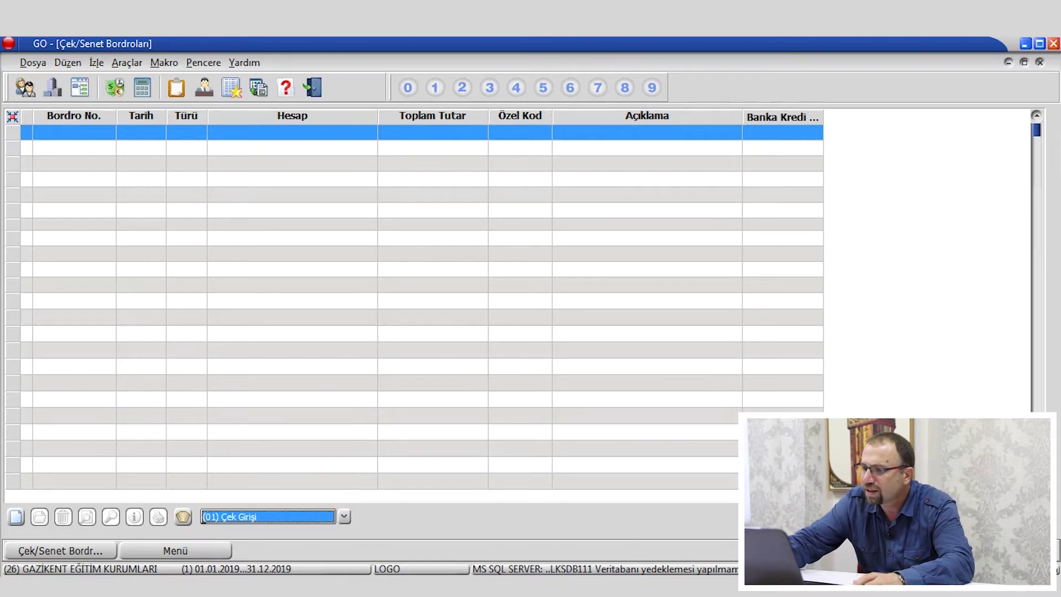
pyautogui.press('Escape')
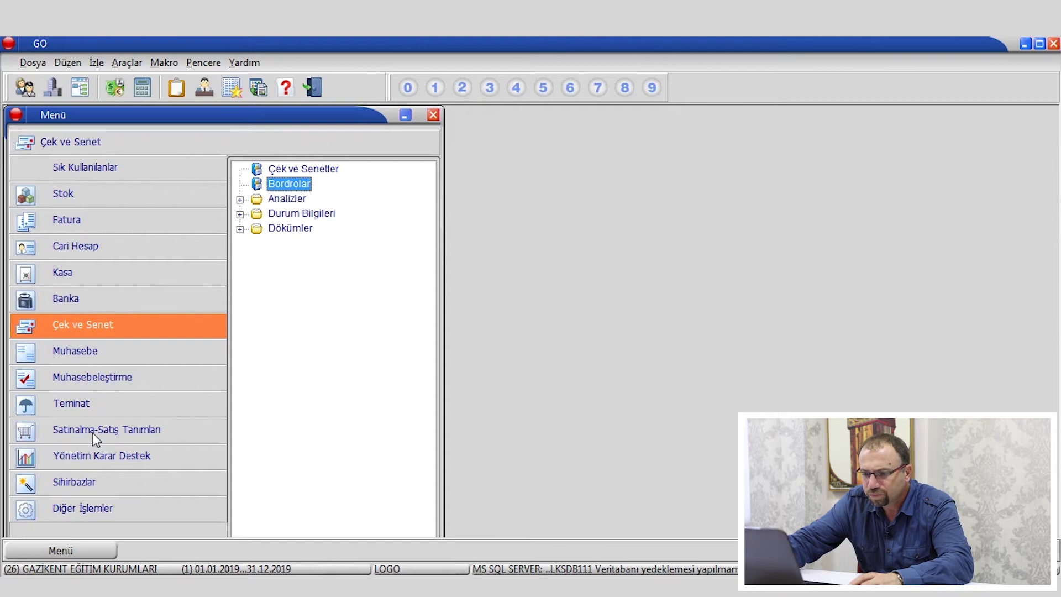
# Switch between the Muhasebe and Muhasebeleştirme menus, then list the Satınalma-Satış Tanımları items.
pyautogui.click(90, 358)
pyautogui.click(98, 379)
pyautogui.click(94, 361)
pyautogui.click(104, 377)
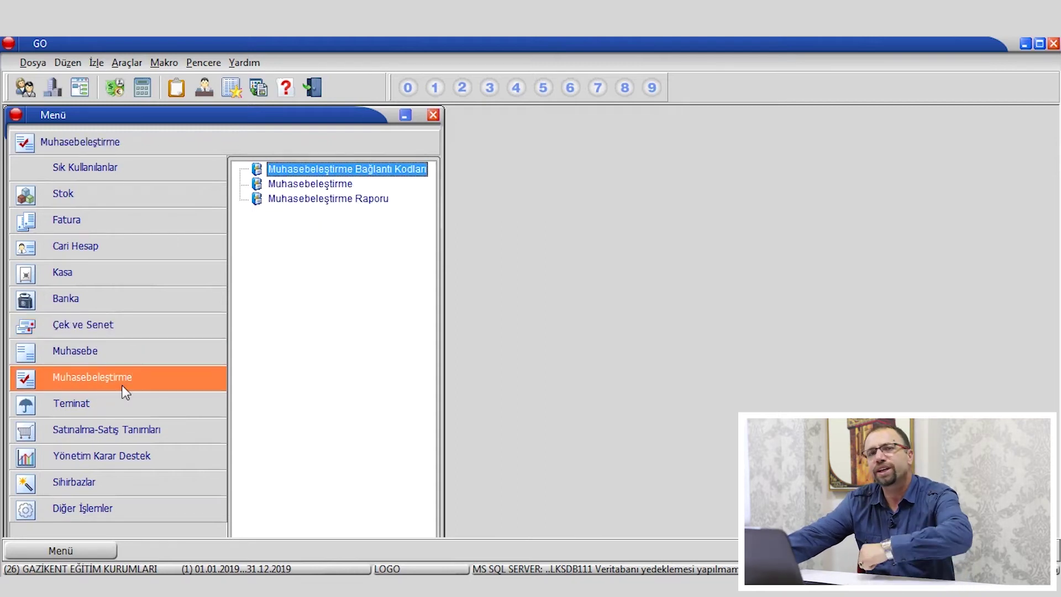
pyautogui.click(101, 353)
pyautogui.click(108, 373)
pyautogui.click(103, 358)
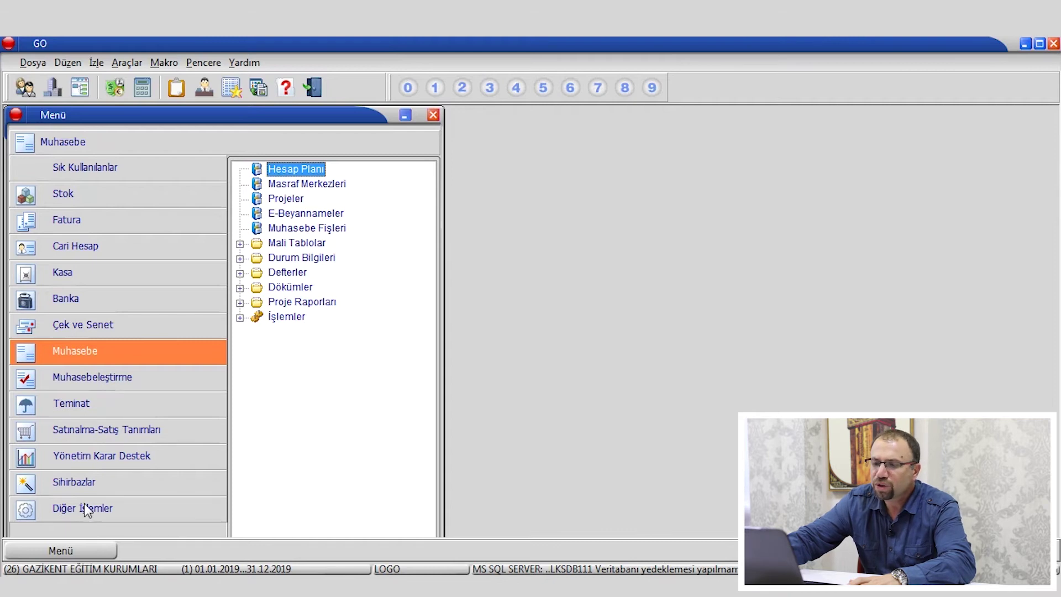
pyautogui.click(125, 433)
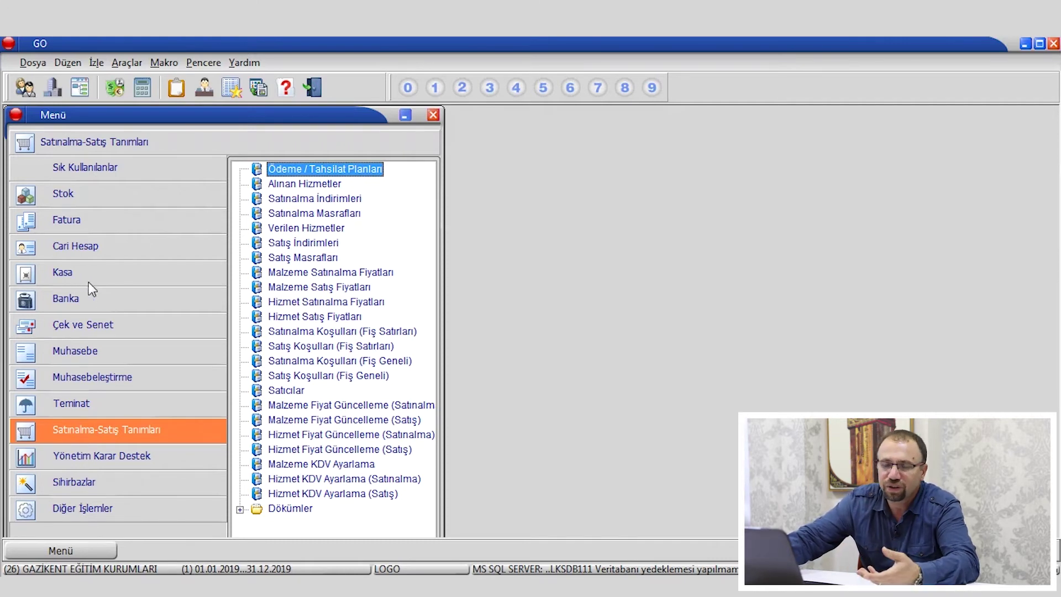
# Open the Diğer İşlemler Birim Setleri list, select the LT unit set, then close it.
pyautogui.click(81, 511)
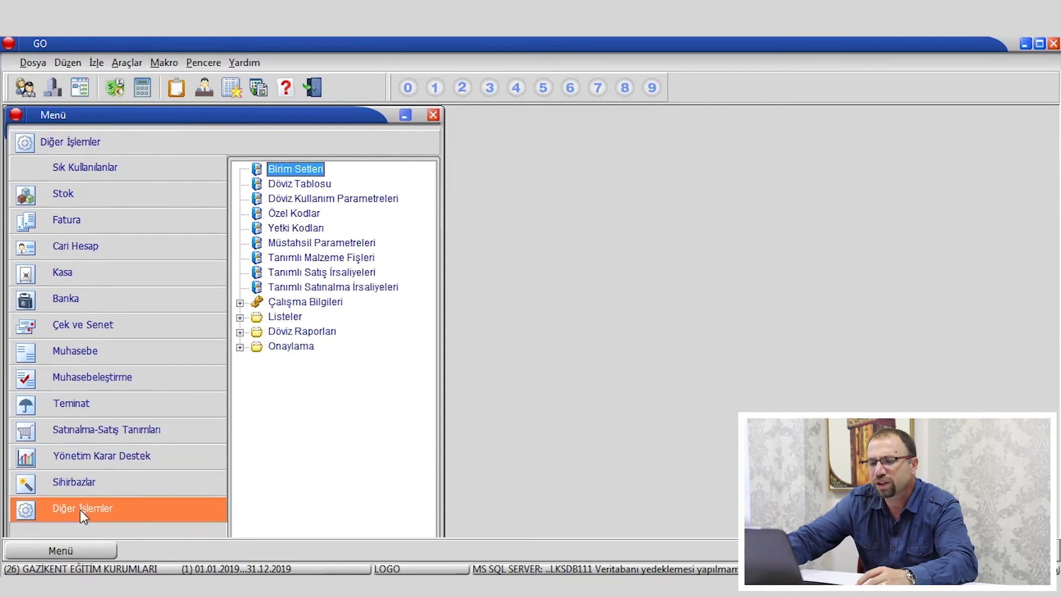
pyautogui.doubleClick(297, 171)
pyautogui.click(534, 325)
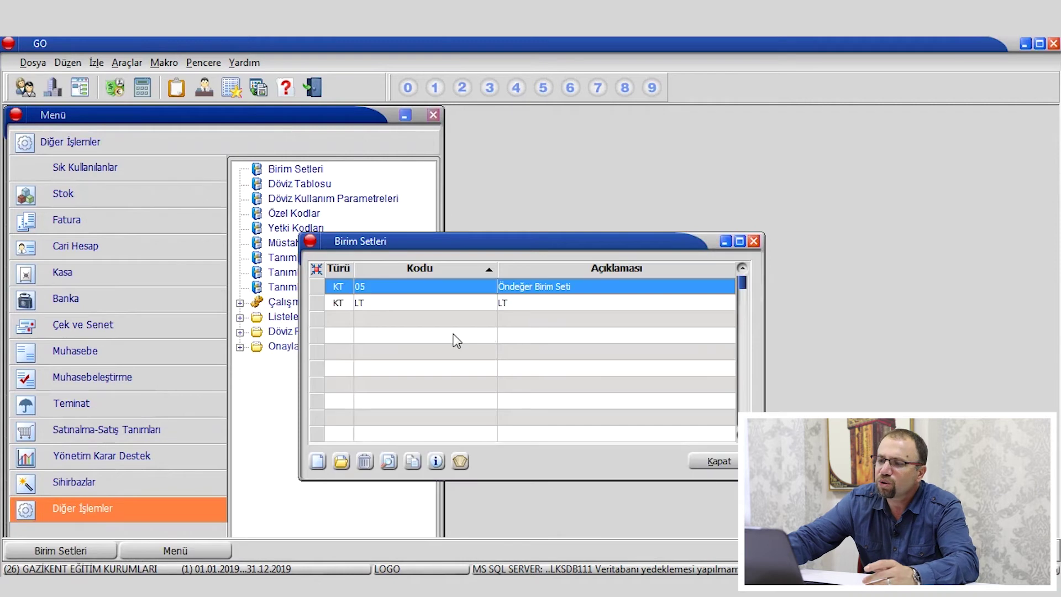
pyautogui.click(516, 303)
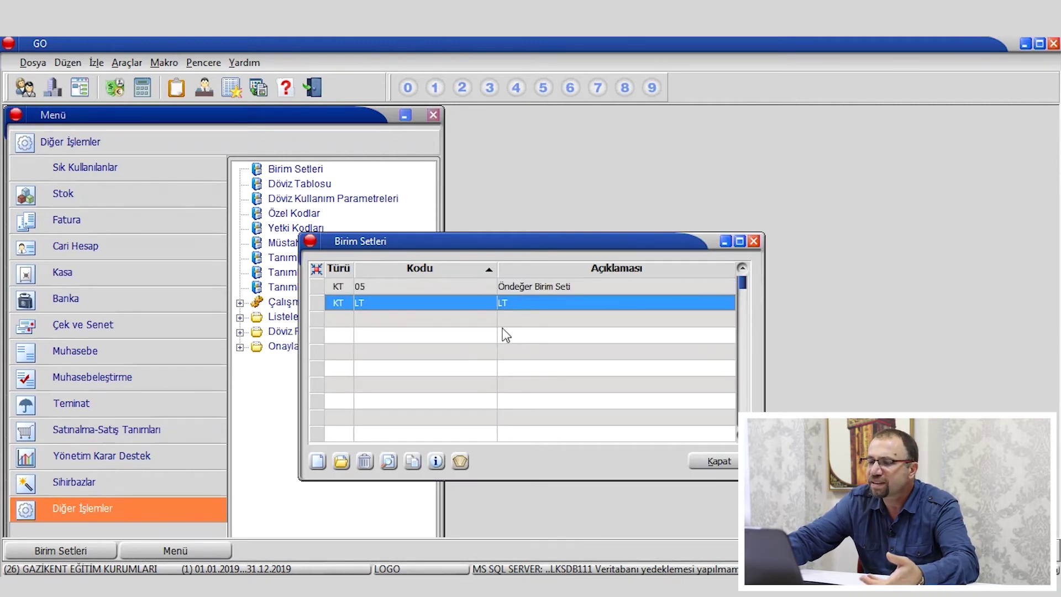
pyautogui.click(754, 241)
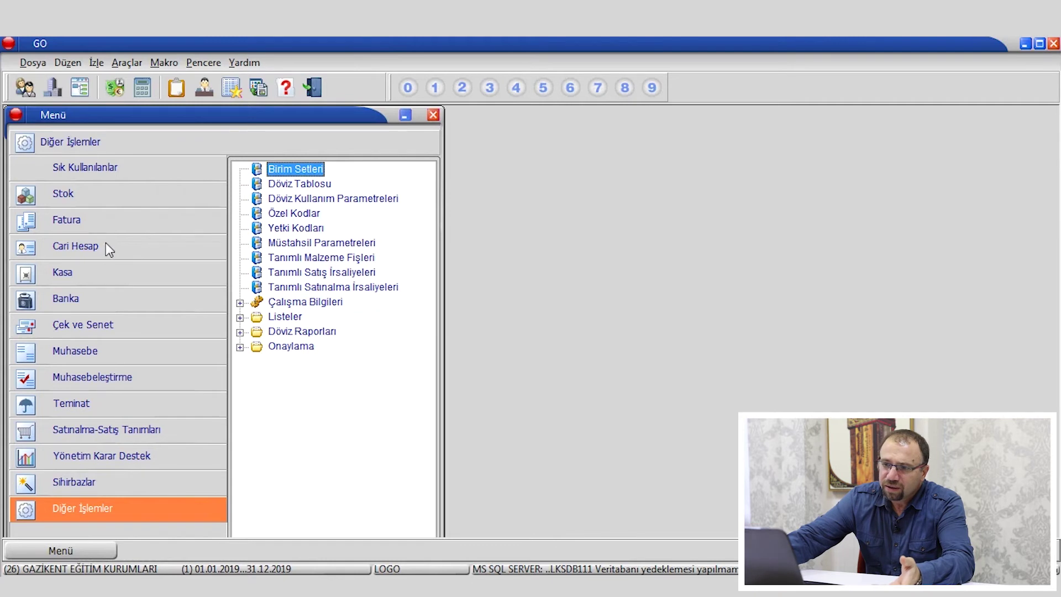
# Cycle through the Stok, Fatura, Cari Hesap and Banka menus, ending on Cari Hesap items.
pyautogui.click(92, 205)
pyautogui.click(93, 214)
pyautogui.click(103, 258)
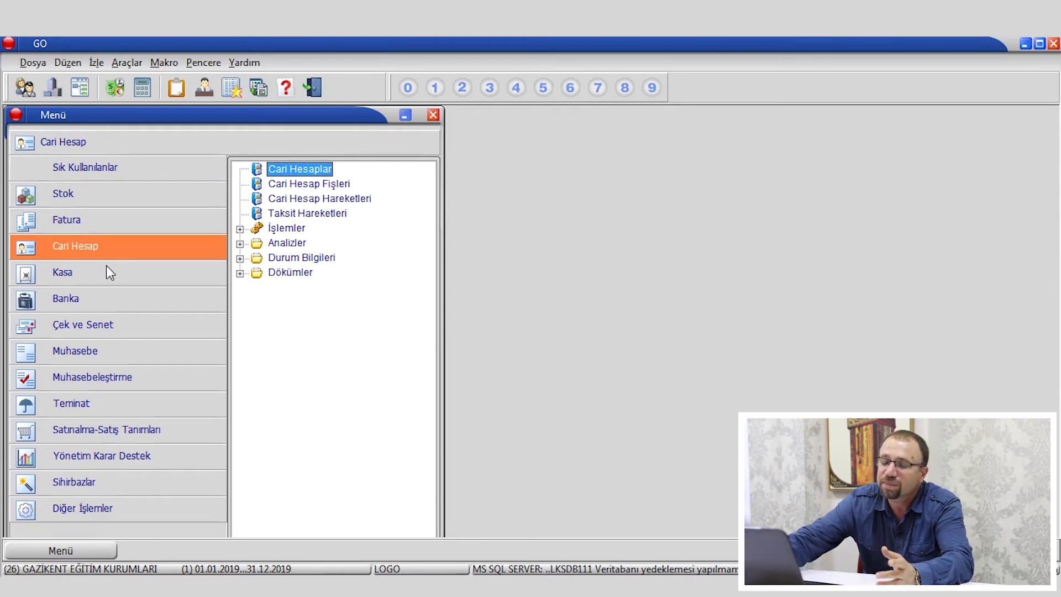
pyautogui.click(99, 296)
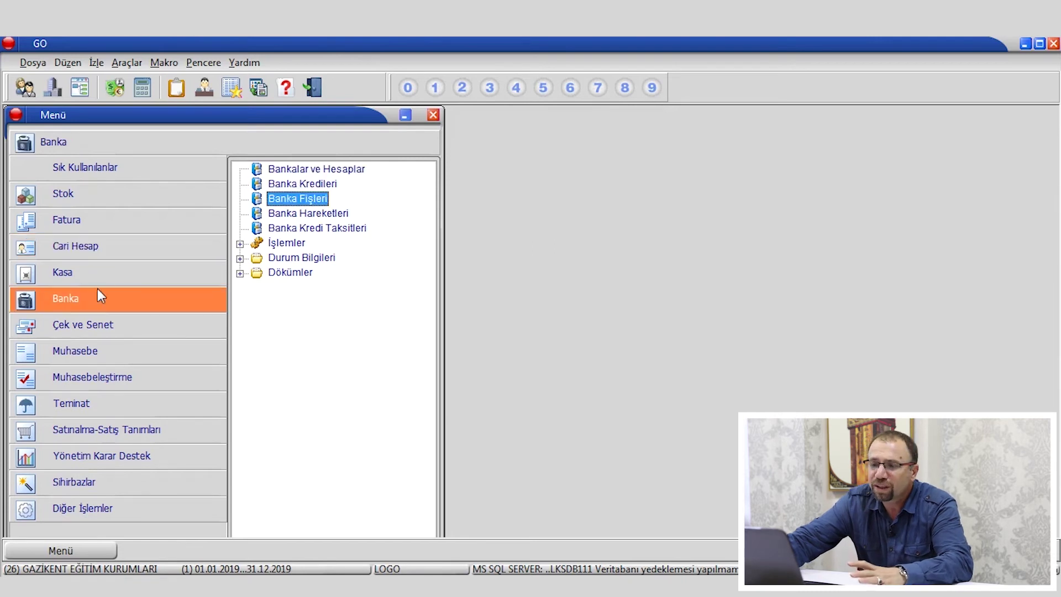
pyautogui.click(97, 252)
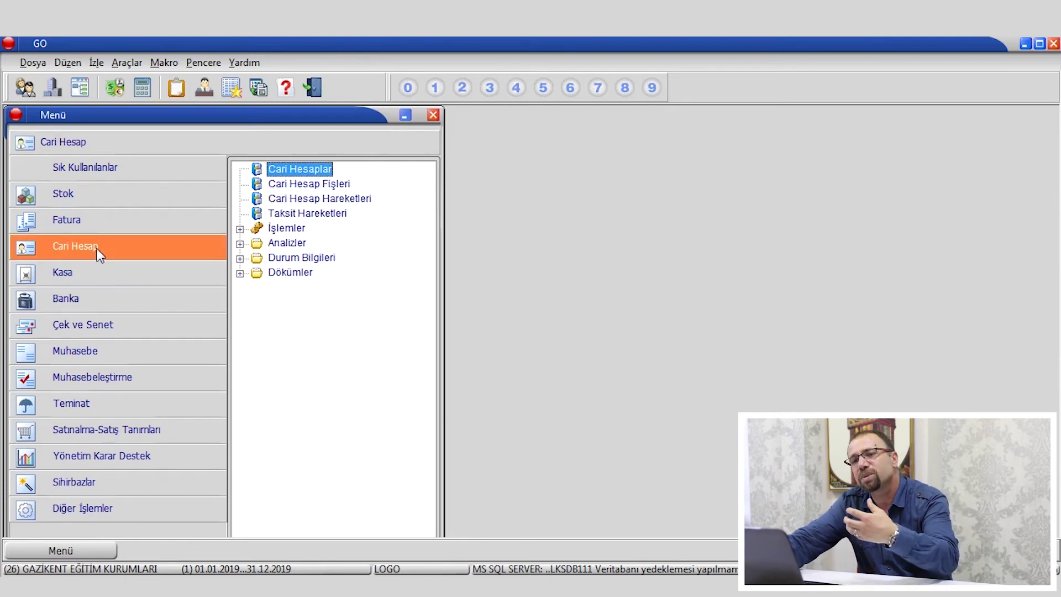